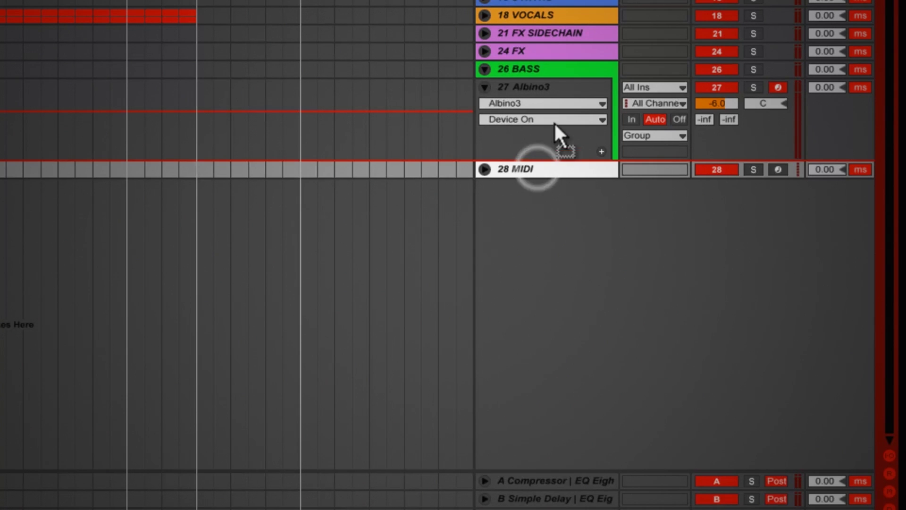
# Move the 28 MIDI track into the BASS group and select it there.
pyautogui.moveTo(551, 66); pyautogui.dragTo(547, 72)
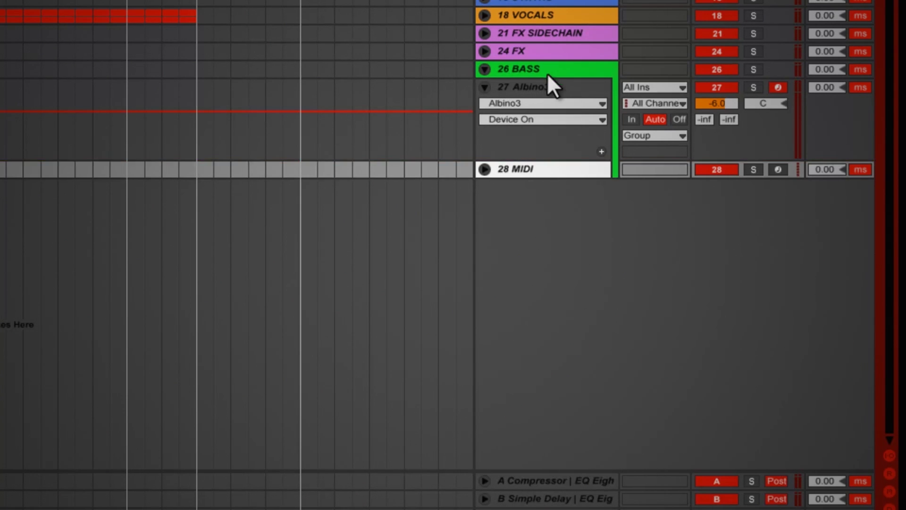
pyautogui.click(548, 70)
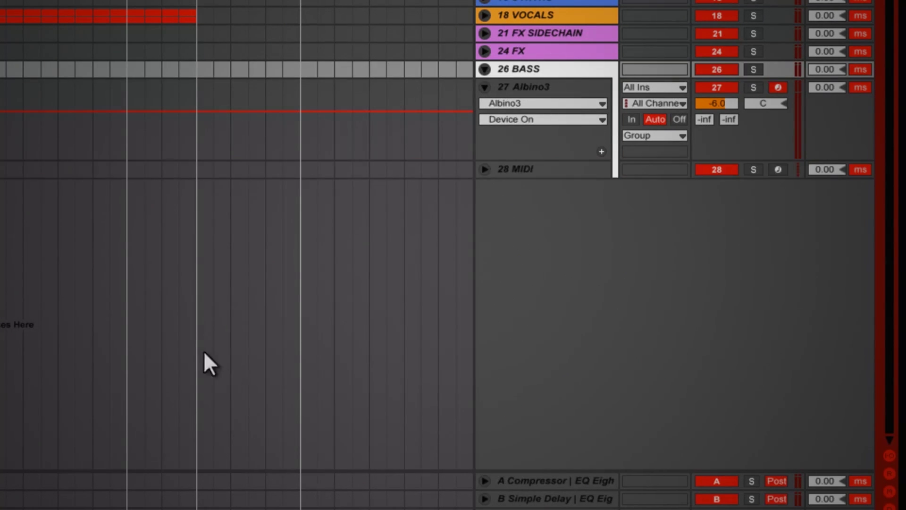
pyautogui.click(520, 171)
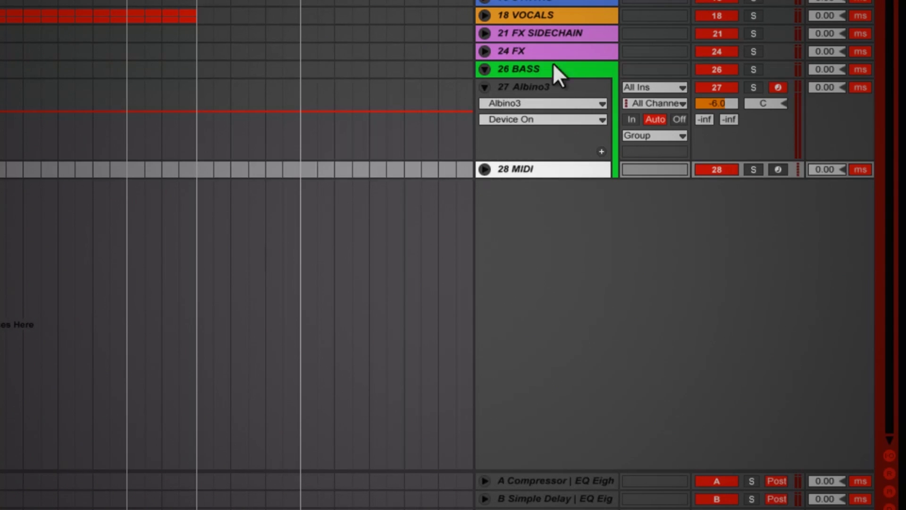
# Rename the Albino3 track as "27 SAW BASS DETUNED" and widen the track name column to fit it.
pyautogui.click(531, 88)
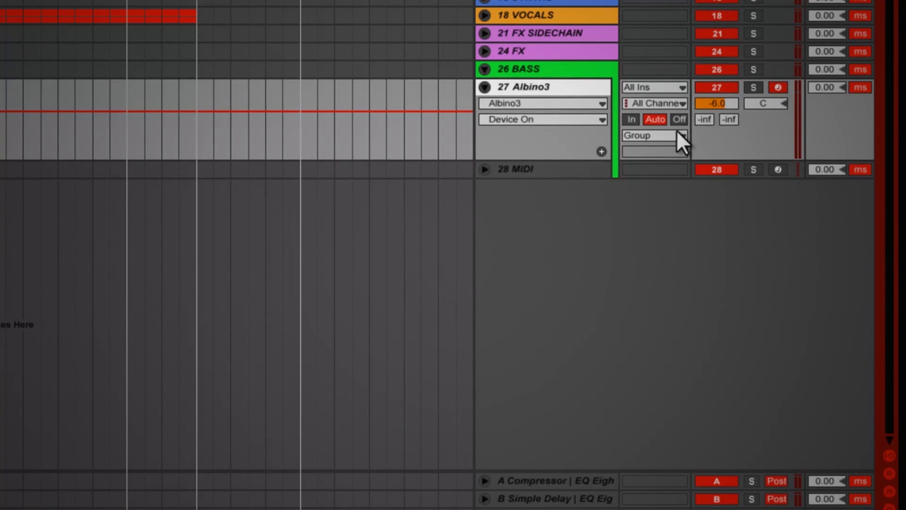
pyautogui.hotkey('ctrl', 'r')
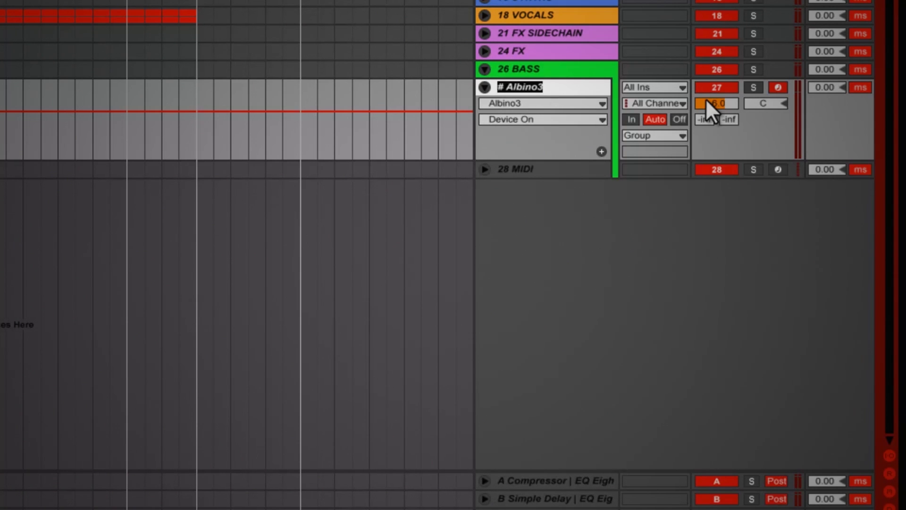
pyautogui.write('SAW')
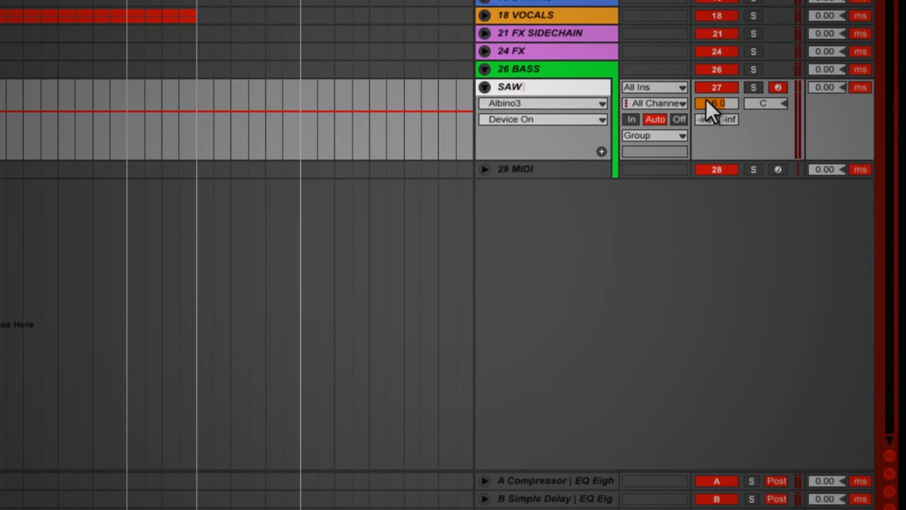
pyautogui.write(' BASS DETUBNED')
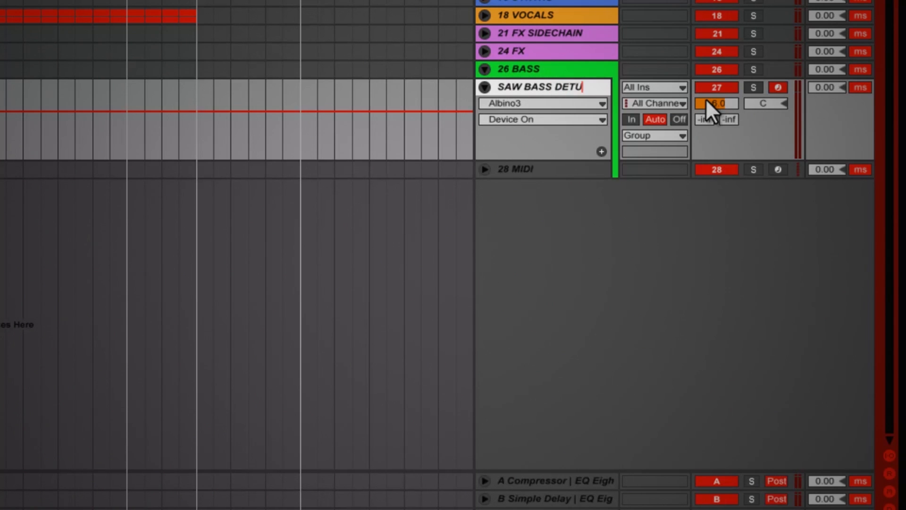
pyautogui.press('BackSpace')
pyautogui.press('BackSpace')
pyautogui.press('BackSpace')
pyautogui.press('BackSpace')
pyautogui.write('NED')
pyautogui.hotkey('ctrl', 'r')
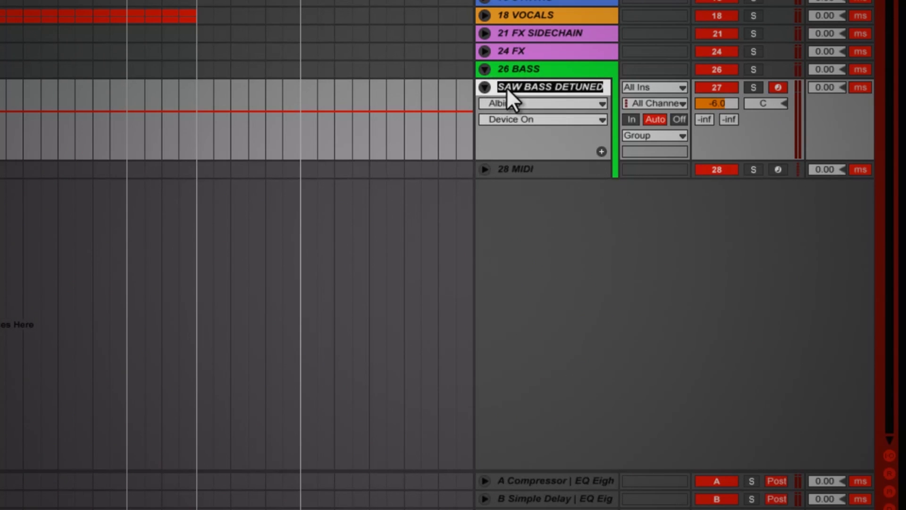
pyautogui.press('Home')
pyautogui.write('27')
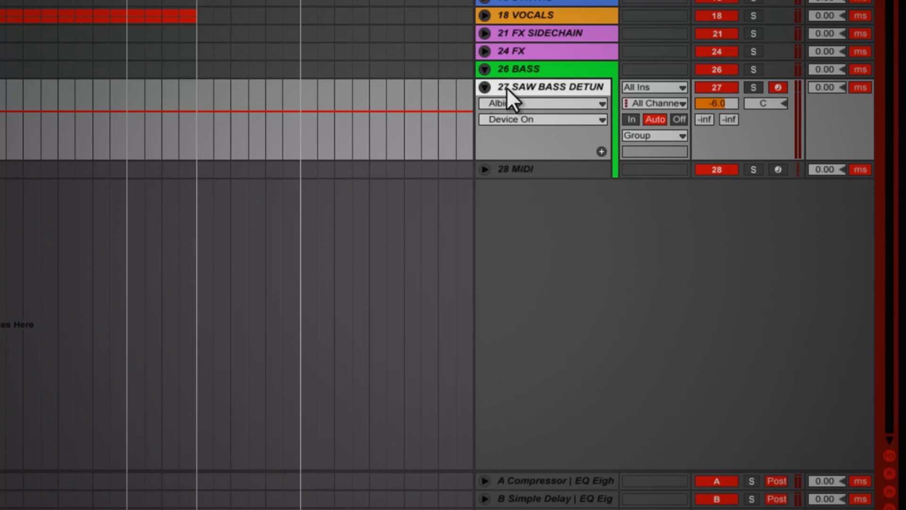
pyautogui.moveTo(479, 125); pyautogui.dragTo(353, 141)
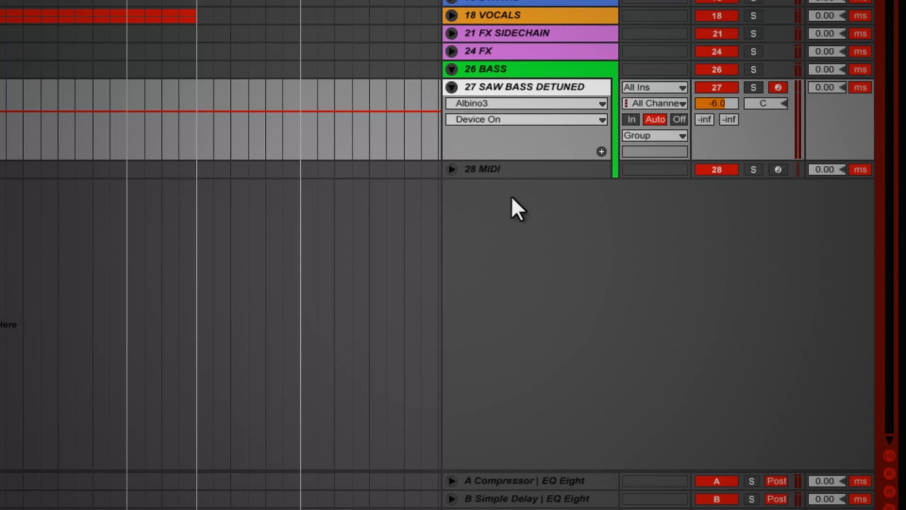
# Rename the new MIDI track in the BASS group as "GROWL FM BASS".
pyautogui.click(502, 168)
pyautogui.hotkey('ctrl', 'r')
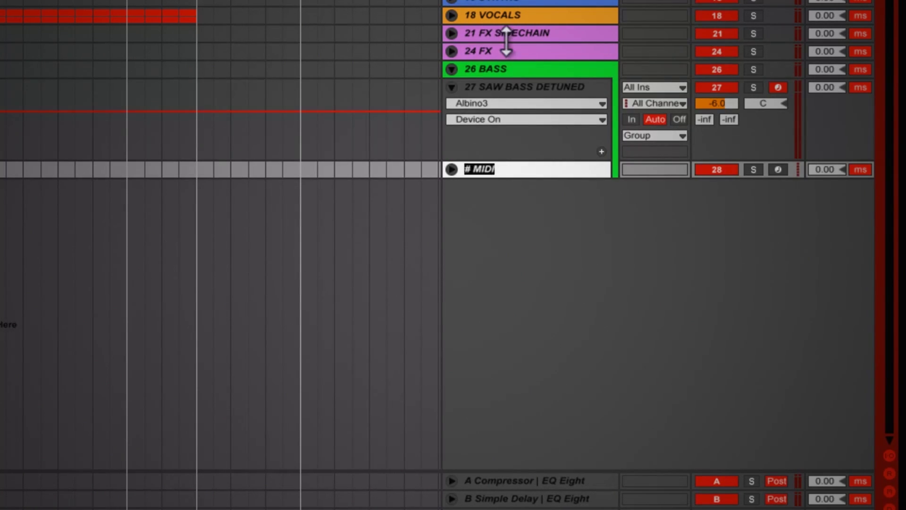
pyautogui.write('GROWL FM BASS')
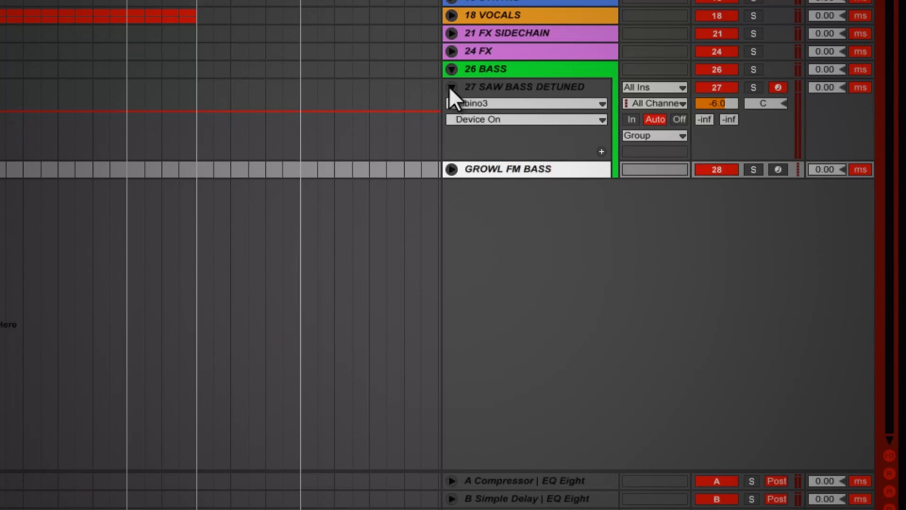
# Fold the SAW BASS DETUNED track and copy its DROP1 MIDI clip onto the unfolded GROWL FM BASS track.
pyautogui.click(449, 87)
pyautogui.click(451, 104)
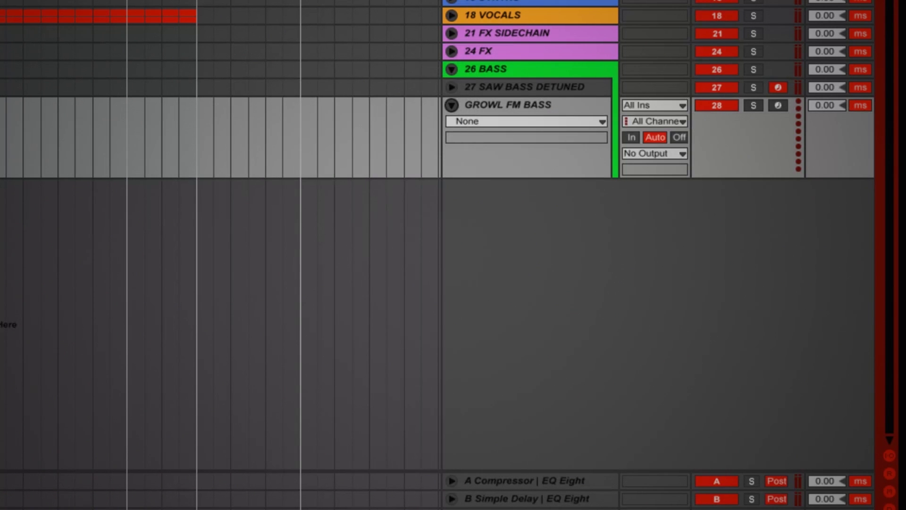
pyautogui.click(2, 104)
pyautogui.moveTo(478, 178); pyautogui.dragTo(487, 249)
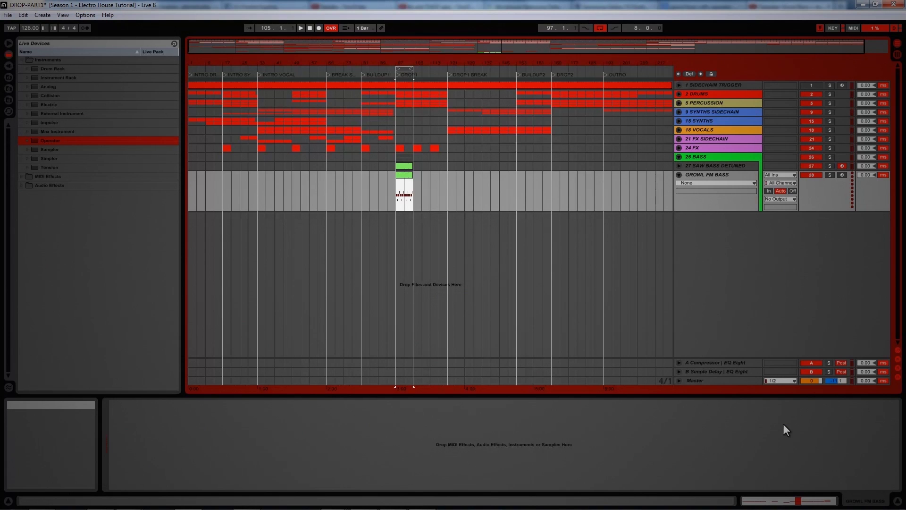
# Solo the GROWL FM BASS track and load the Operator instrument onto it.
pyautogui.click(831, 176)
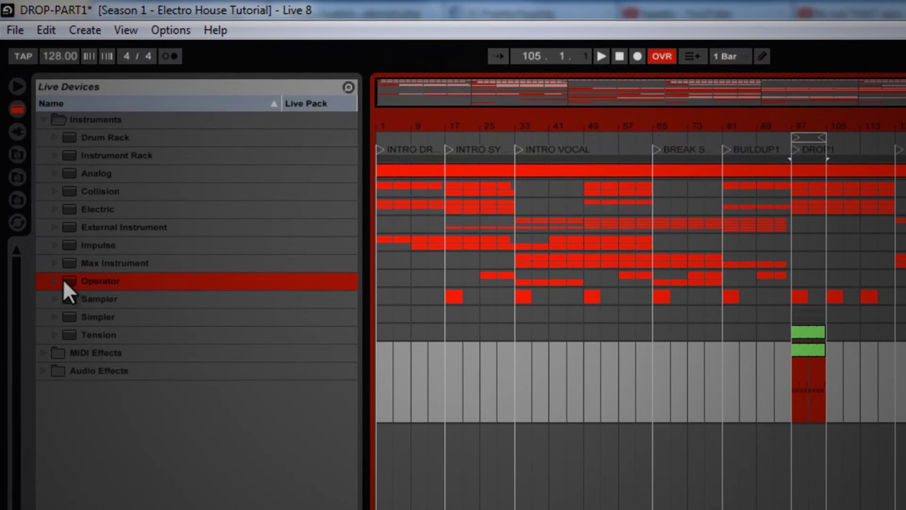
pyautogui.moveTo(72, 243); pyautogui.dragTo(598, 413)
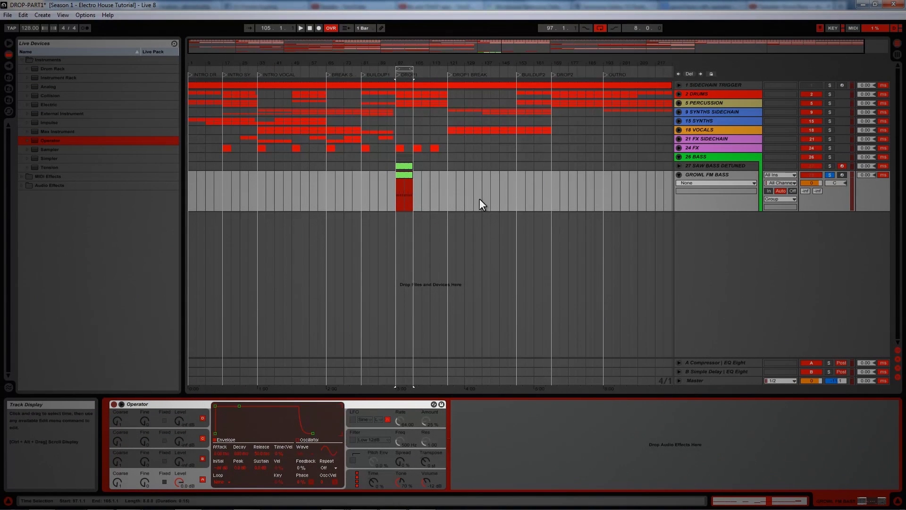
# Play the drop from bar 97 with the BASS group soloed and the SAW BASS DETUNED track muted.
pyautogui.click(396, 196)
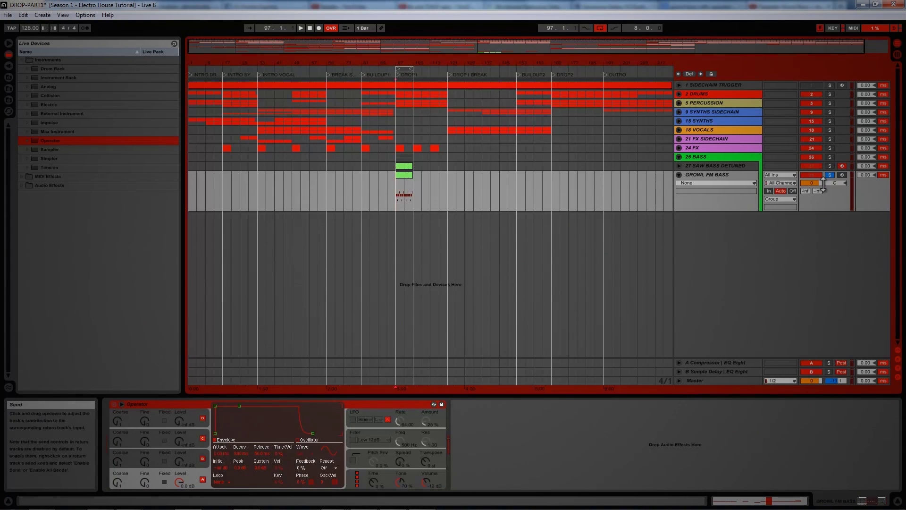
pyautogui.press('space')
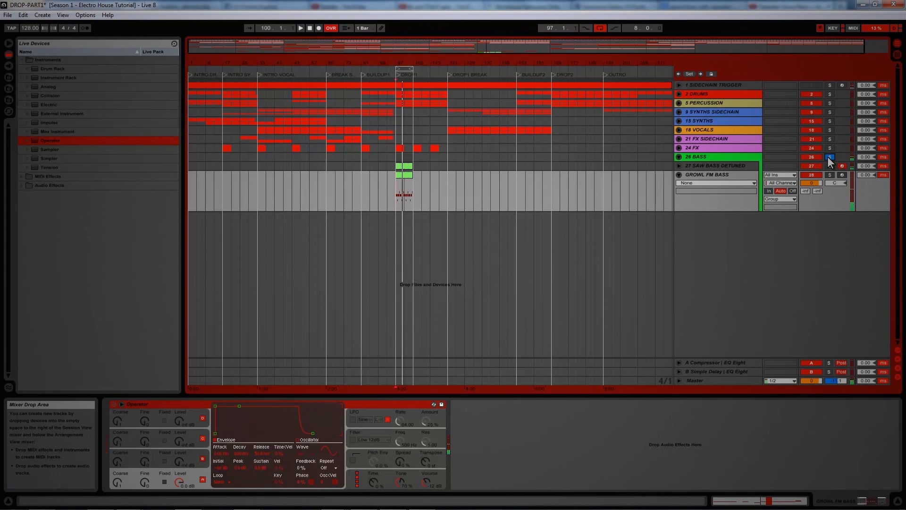
pyautogui.press('space')
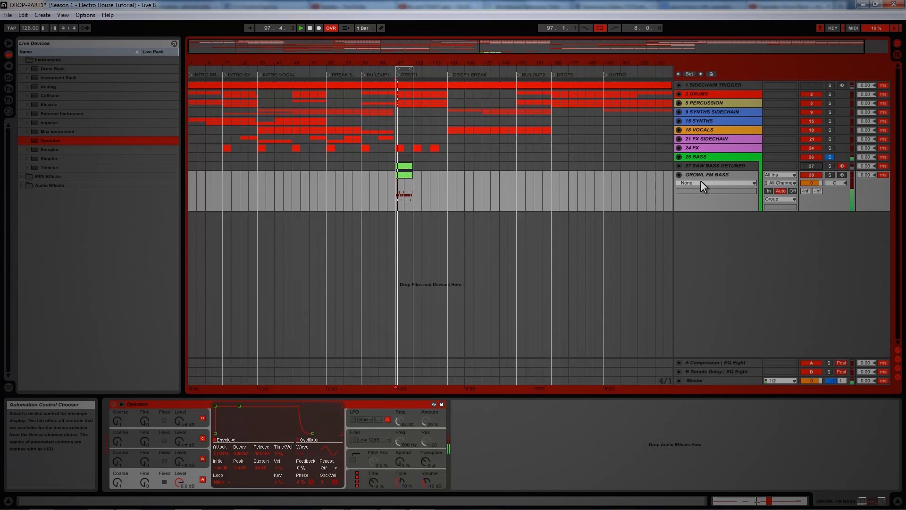
# Transpose all notes in the GROWL FM BASS clip down two octaves and play the clip.
pyautogui.click(703, 174)
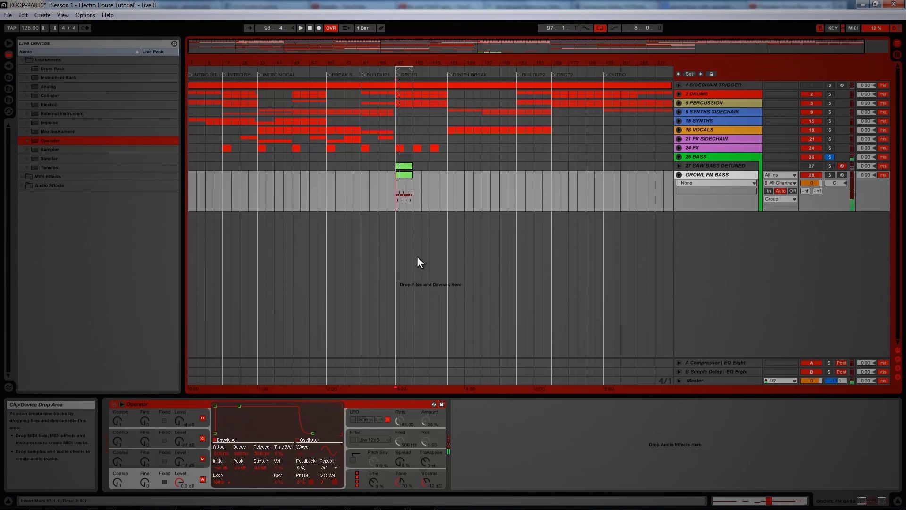
pyautogui.doubleClick(406, 175)
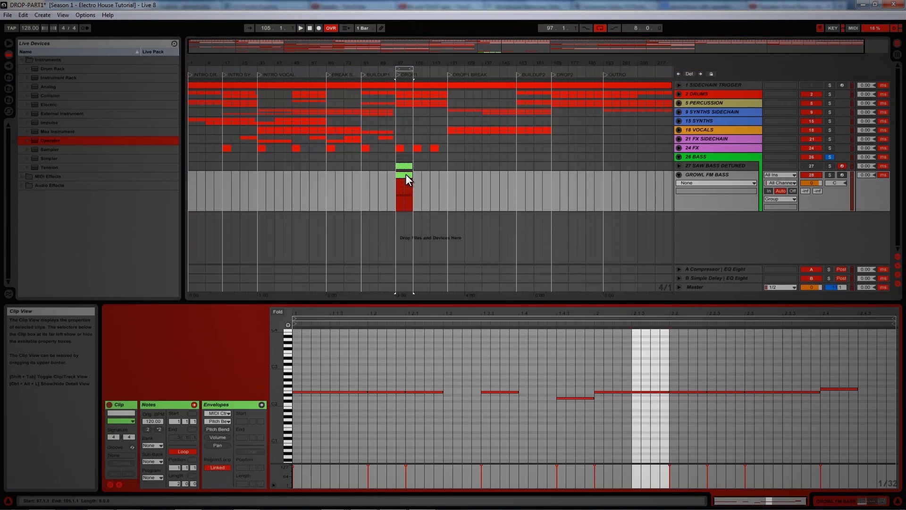
pyautogui.hotkey('ctrl', 'a')
pyautogui.hotkey('shift', 'Down')
pyautogui.hotkey('shift', 'Down')
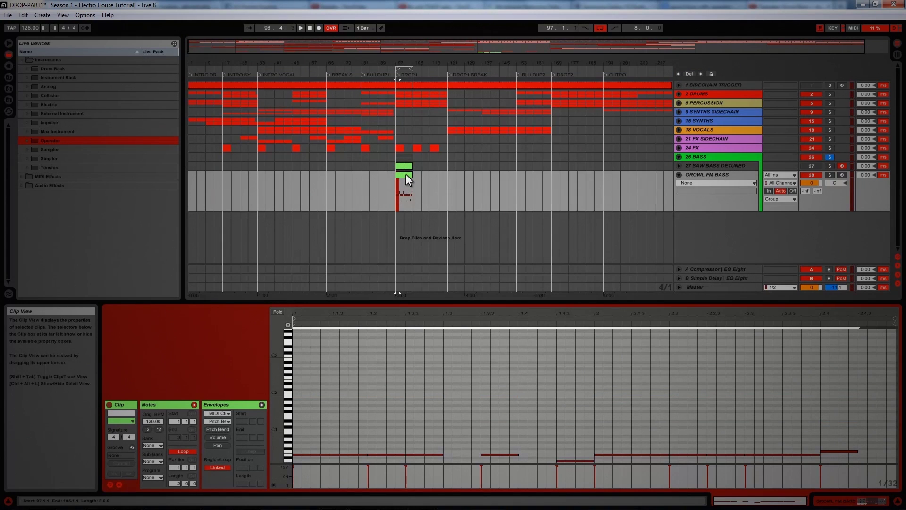
pyautogui.press('space')
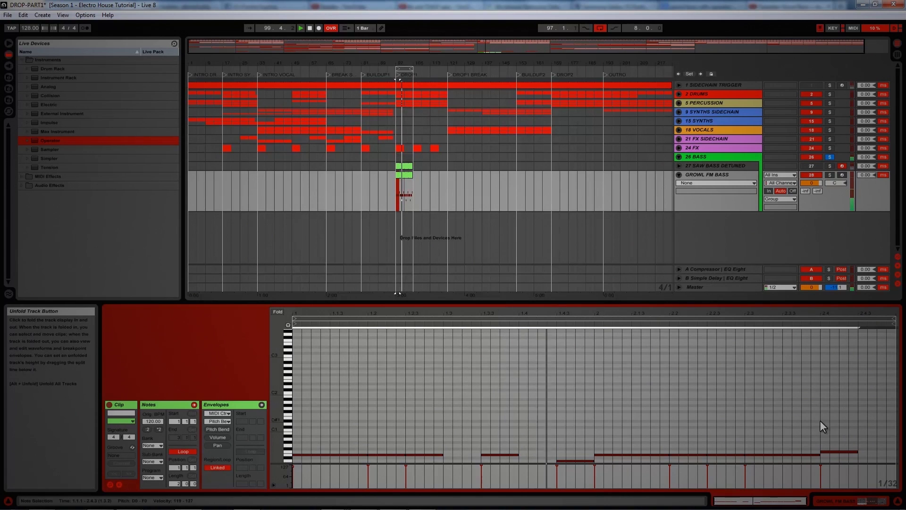
# Set Operator's Osc B level to 0.0 dB and its envelope release to 1.00 ms.
pyautogui.click(857, 500)
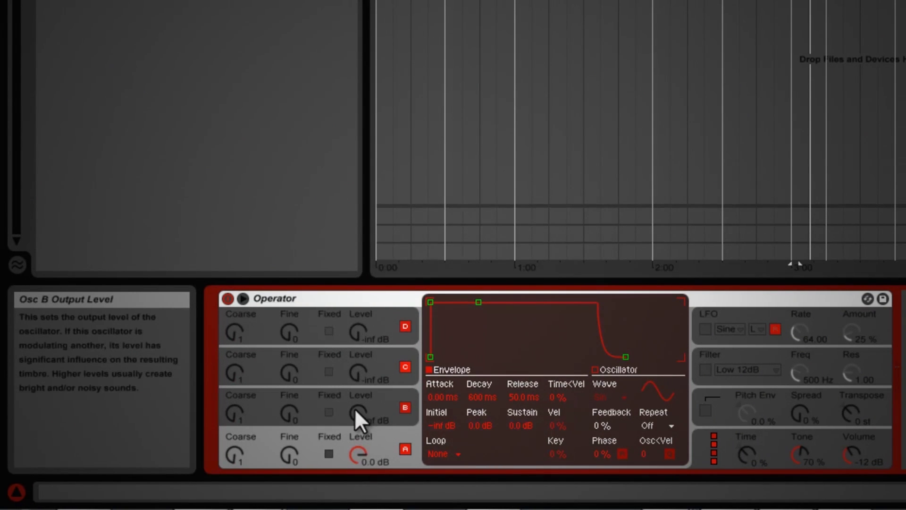
pyautogui.click(370, 394)
pyautogui.moveTo(358, 410)
pyautogui.mouseDown()
pyautogui.moveTo(359, 400)
pyautogui.moveTo(358, 409)
pyautogui.mouseUp()
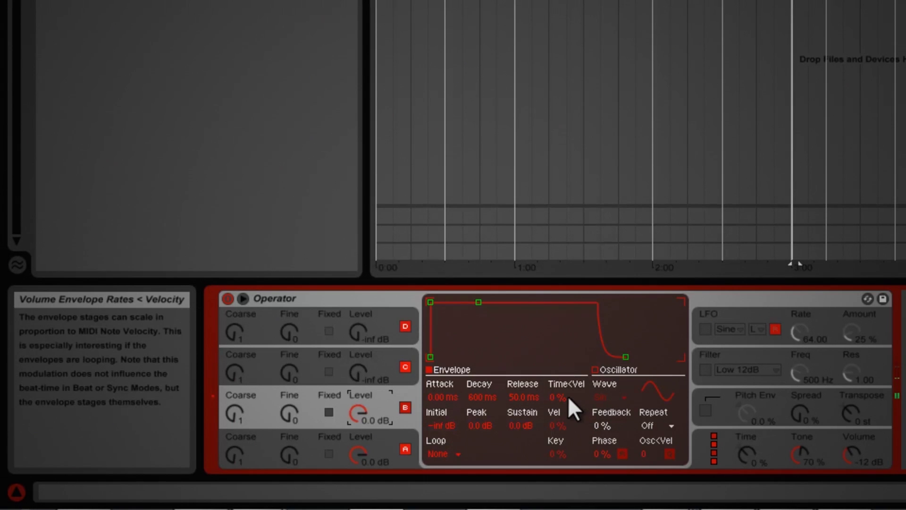
pyautogui.moveTo(535, 397); pyautogui.dragTo(536, 453)
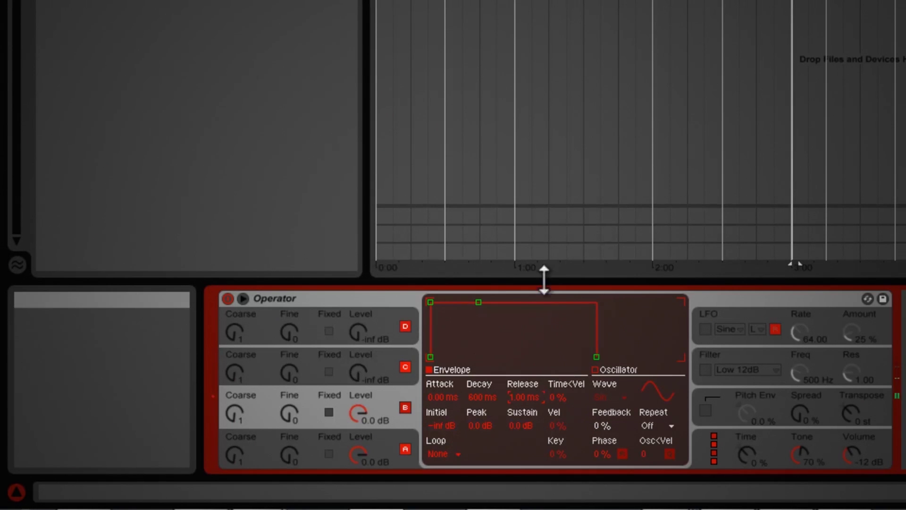
pyautogui.click(358, 411)
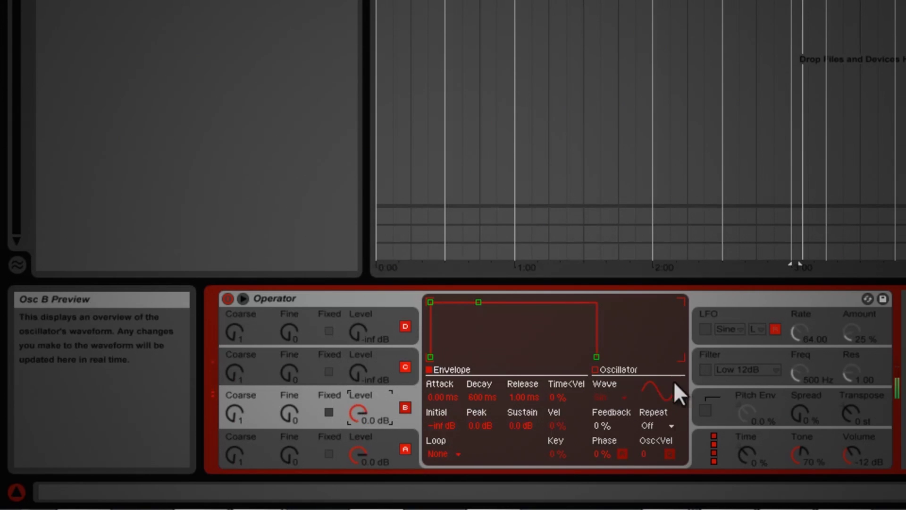
# Draw a descending curve across the lower partials of Osc B's waveform and adjust the oscillator's output level.
pyautogui.click(657, 392)
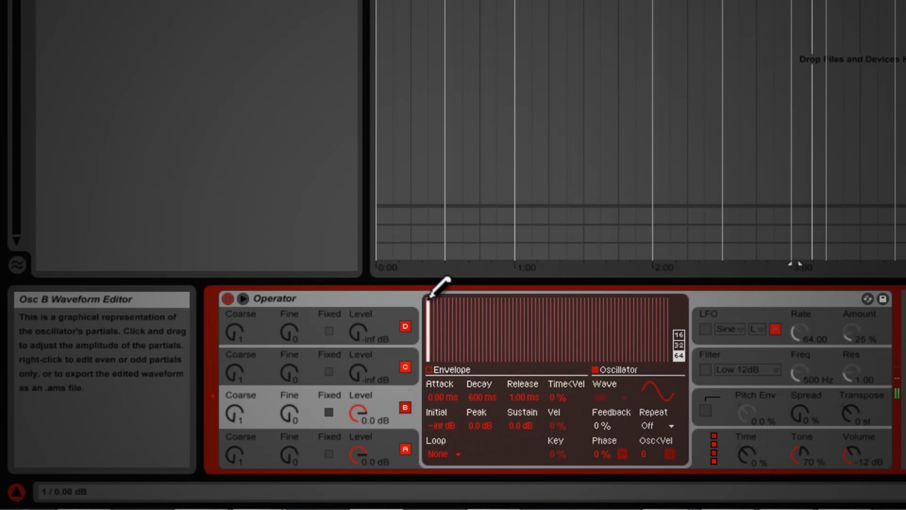
pyautogui.moveTo(428, 315); pyautogui.dragTo(427, 322)
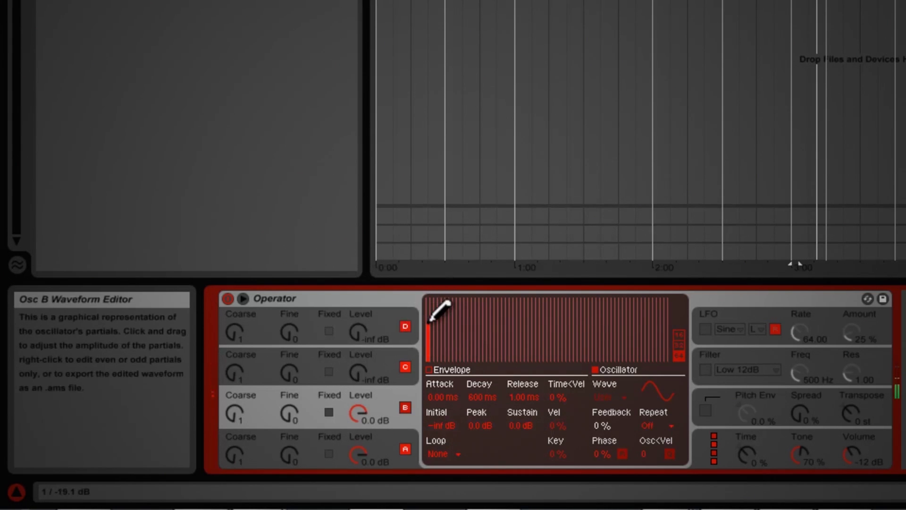
pyautogui.rightClick(431, 328)
pyautogui.click(418, 326)
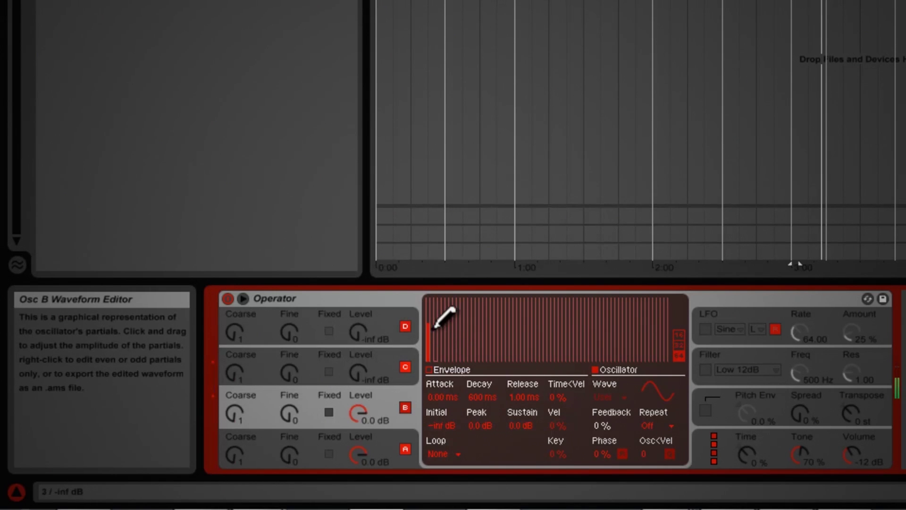
pyautogui.moveTo(428, 305); pyautogui.dragTo(538, 362)
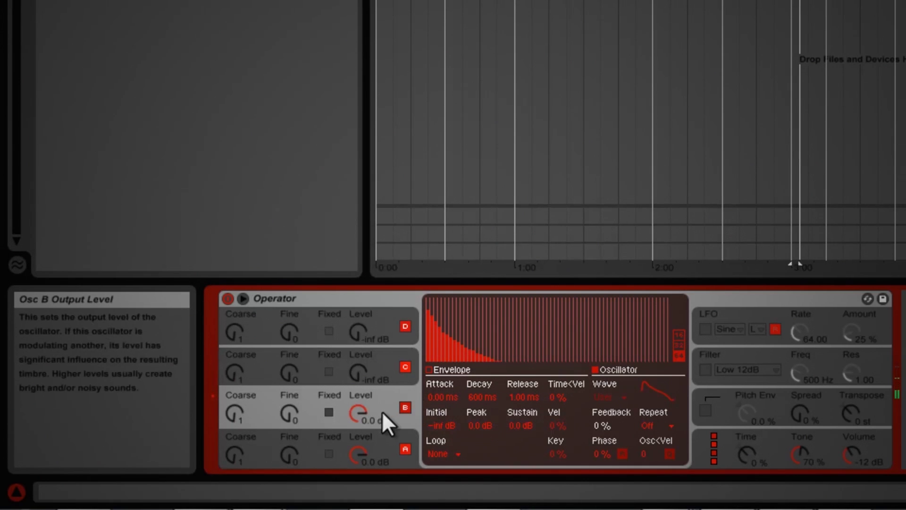
pyautogui.moveTo(359, 409)
pyautogui.mouseDown()
pyautogui.moveTo(353, 424)
pyautogui.moveTo(359, 390)
pyautogui.moveTo(358, 412)
pyautogui.mouseUp()
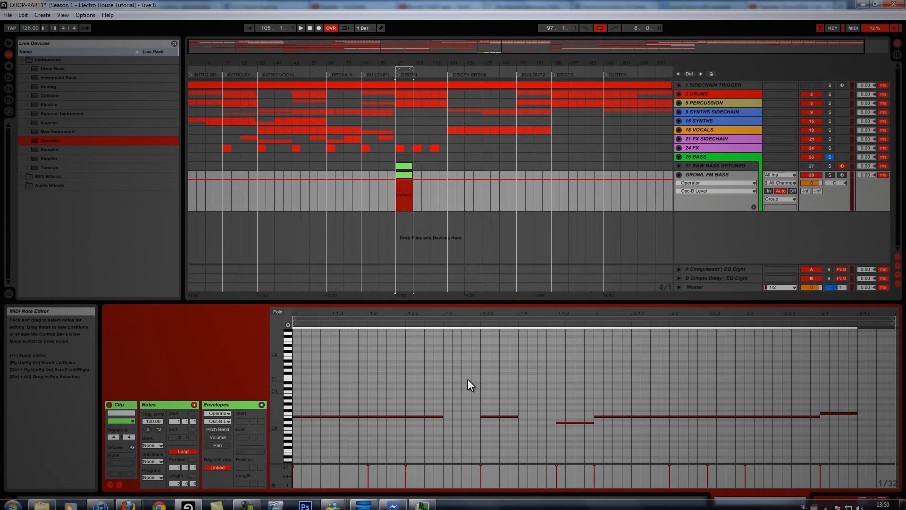
# Stretch the first note of the GROWL FM BASS clip across the clip's full length.
pyautogui.click(409, 423)
pyautogui.click(365, 417)
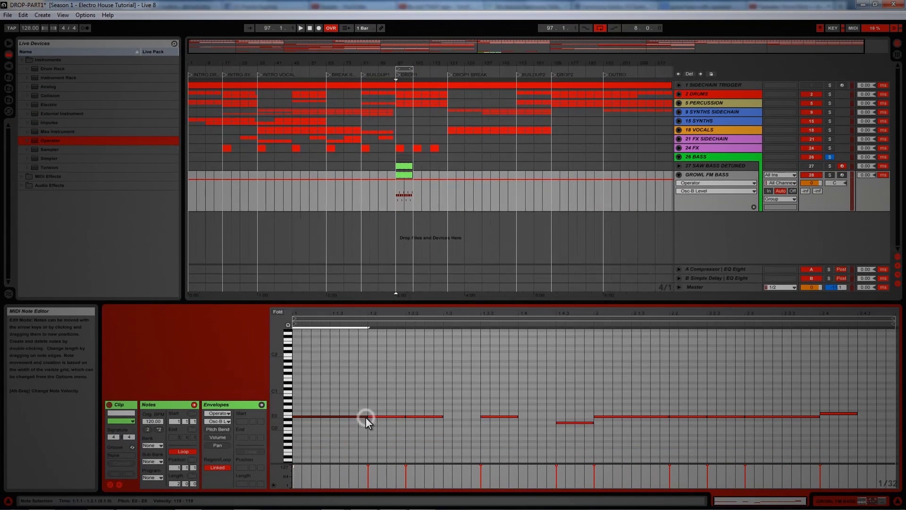
pyautogui.moveTo(366, 418); pyautogui.dragTo(890, 407)
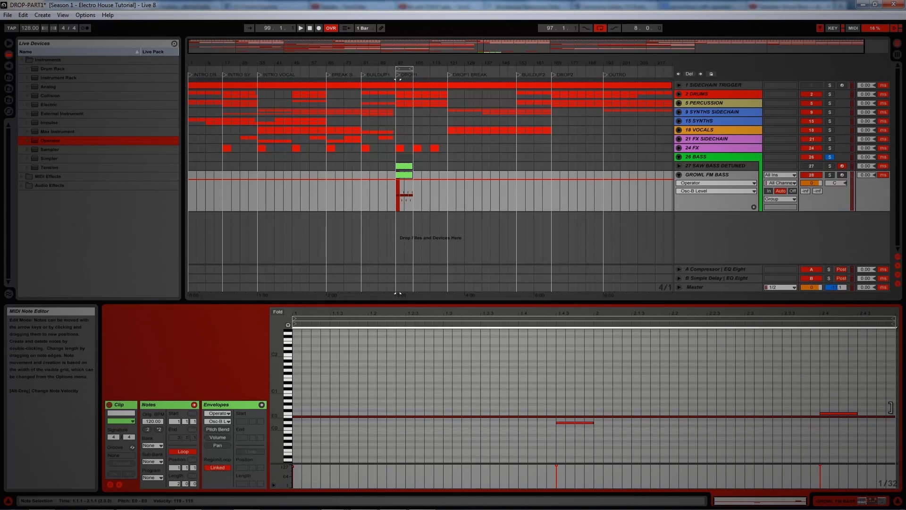
# Delete the two remaining short notes from the GROWL FM BASS clip and play it from bar 97.
pyautogui.click(830, 413)
pyautogui.press('Delete')
pyautogui.click(578, 422)
pyautogui.press('Delete')
pyautogui.click(395, 194)
pyautogui.press('space')
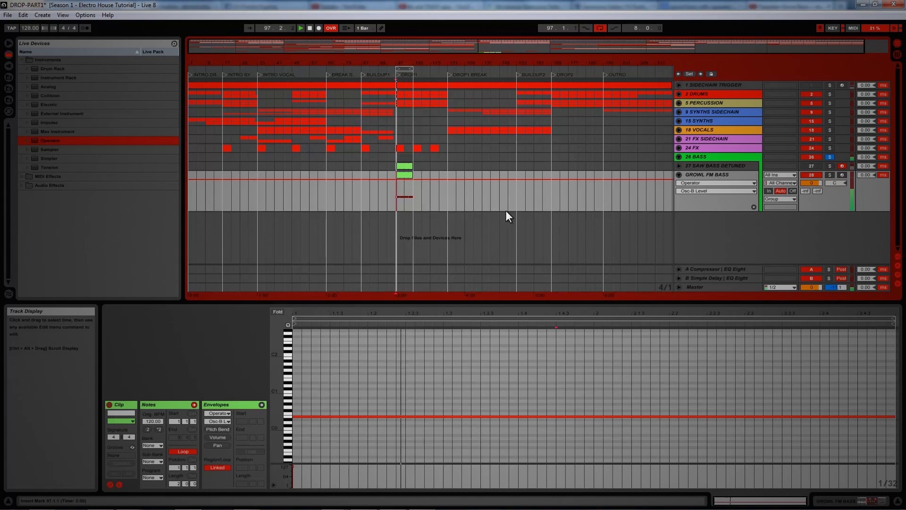
pyautogui.click(835, 500)
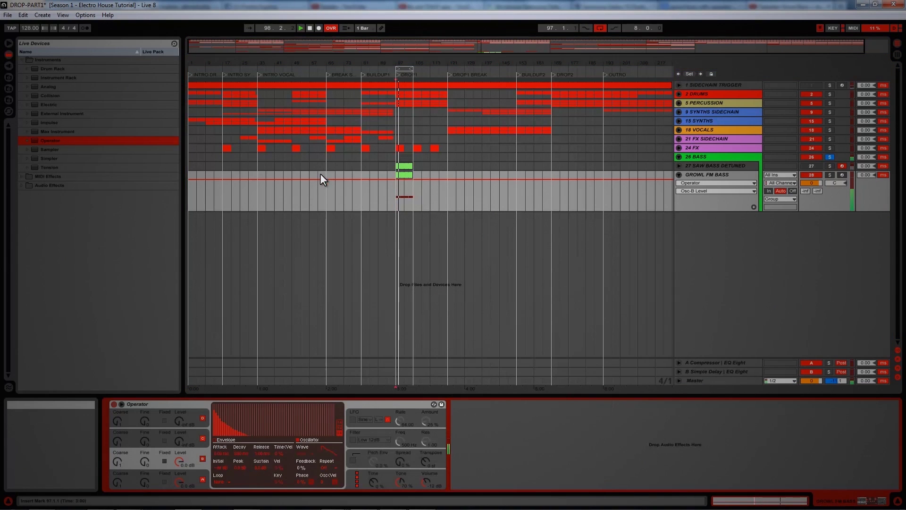
pyautogui.doubleClick(402, 171)
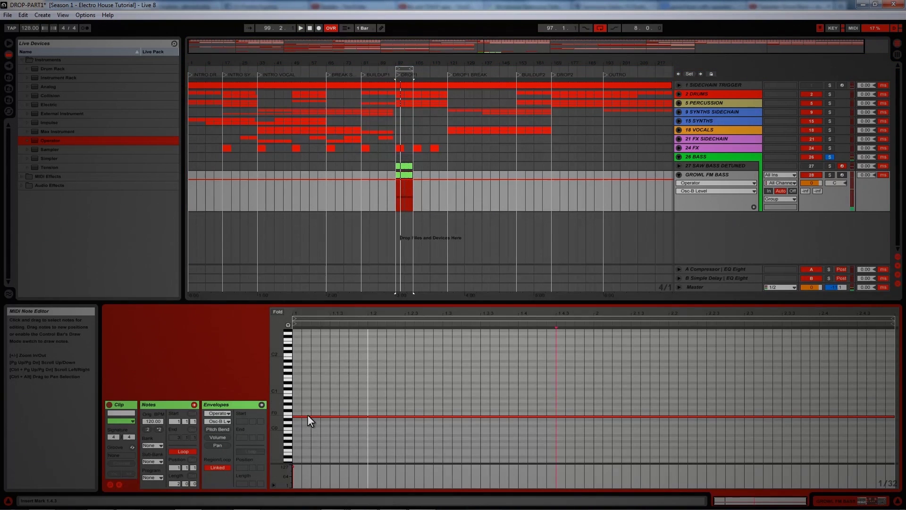
pyautogui.click(842, 502)
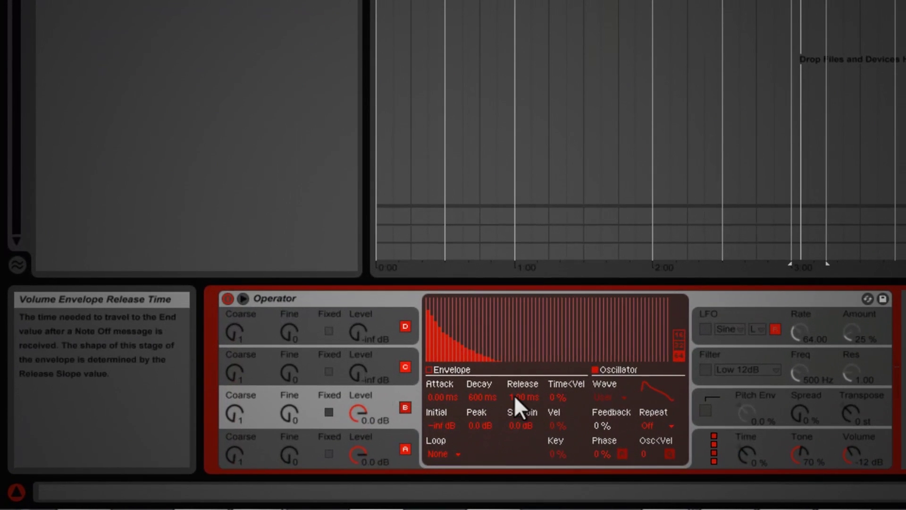
pyautogui.moveTo(357, 414); pyautogui.dragTo(356, 413)
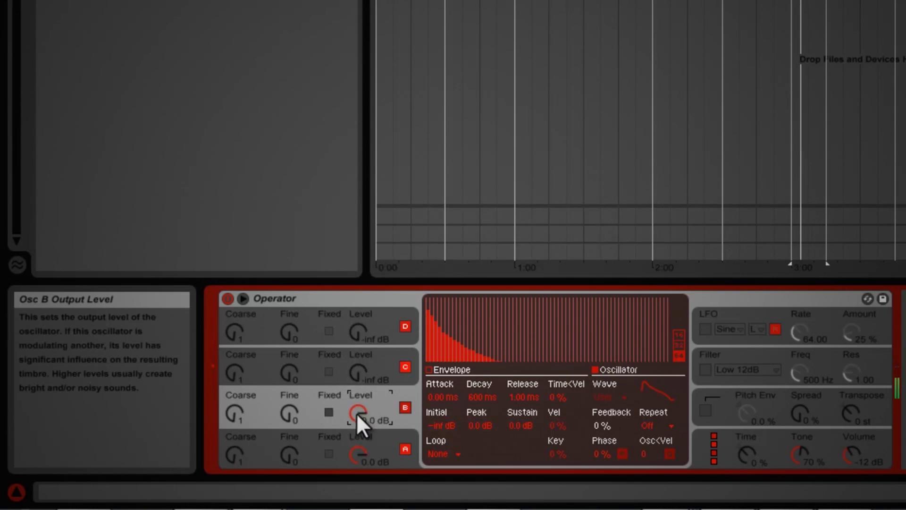
# Draw a descending curve across only the odd partials of Osc C's waveform and set its output level to -26 dB.
pyautogui.click(258, 359)
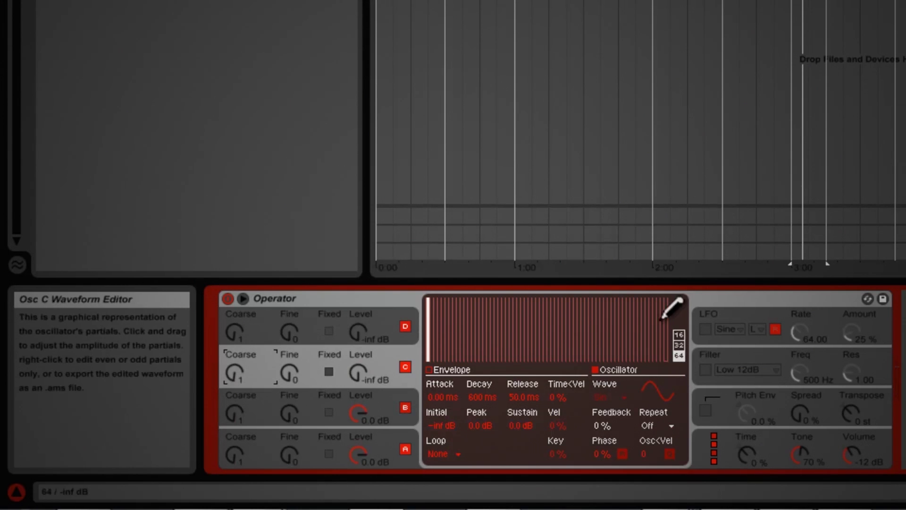
pyautogui.rightClick(460, 335)
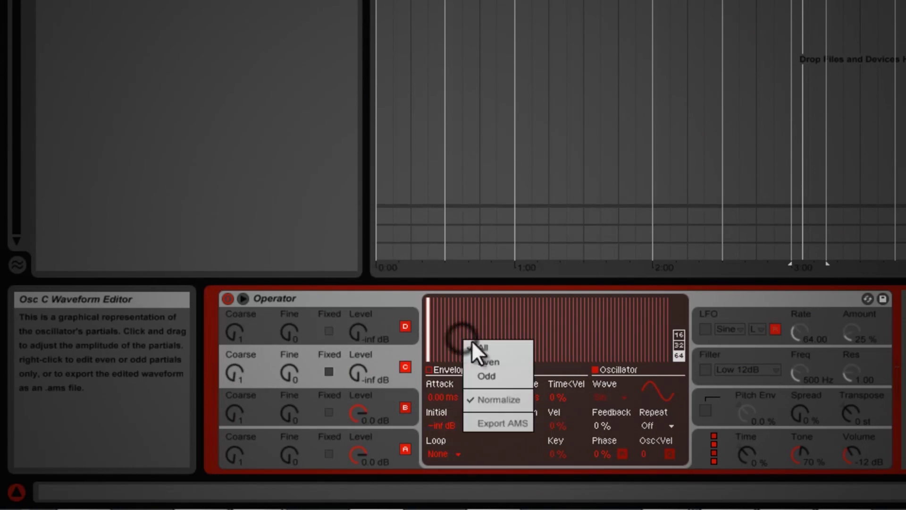
pyautogui.click(491, 368)
pyautogui.moveTo(434, 324)
pyautogui.mouseDown()
pyautogui.moveTo(425, 333)
pyautogui.moveTo(445, 330)
pyautogui.moveTo(512, 357)
pyautogui.moveTo(586, 360)
pyautogui.mouseUp()
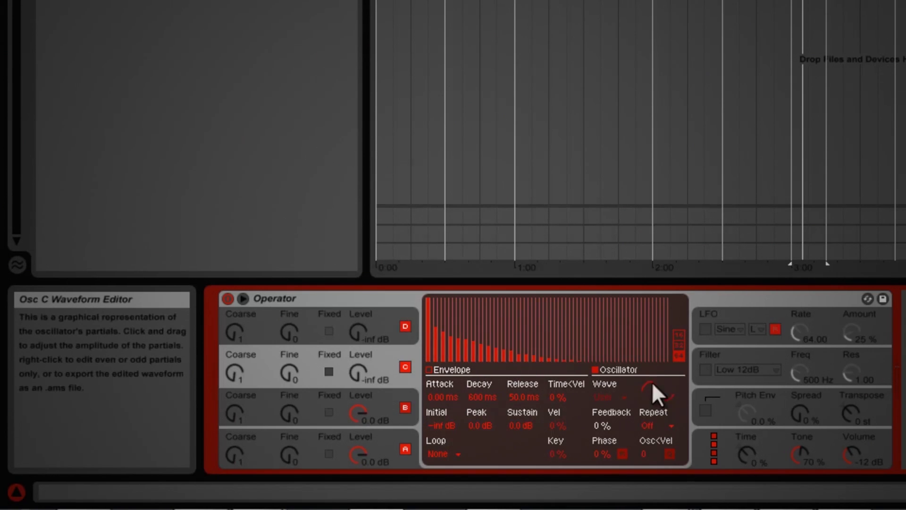
pyautogui.moveTo(364, 370); pyautogui.dragTo(364, 372)
pyautogui.moveTo(358, 414)
pyautogui.mouseDown()
pyautogui.moveTo(357, 406)
pyautogui.moveTo(355, 422)
pyautogui.moveTo(357, 407)
pyautogui.moveTo(362, 417)
pyautogui.mouseUp()
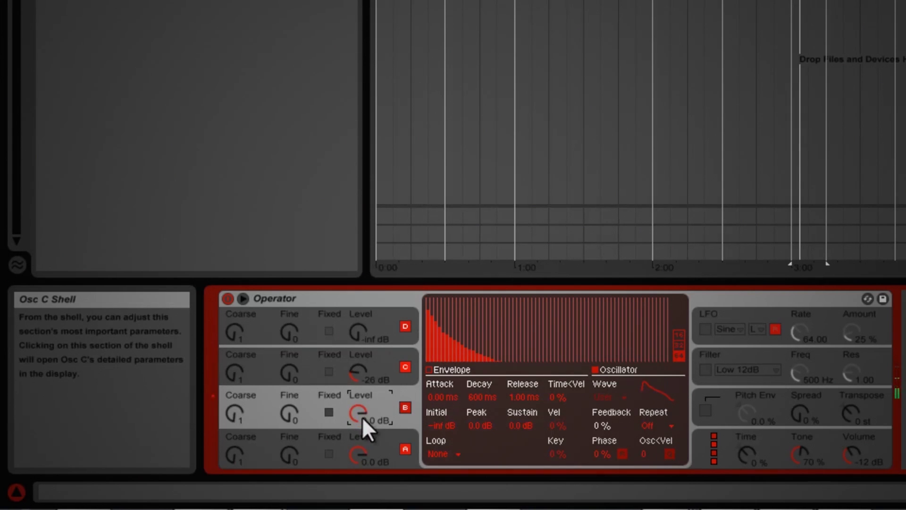
# Try Osc C's Coarse frequency at 24 while sweeping Osc B's level, and raise it to 48.
pyautogui.click(234, 370)
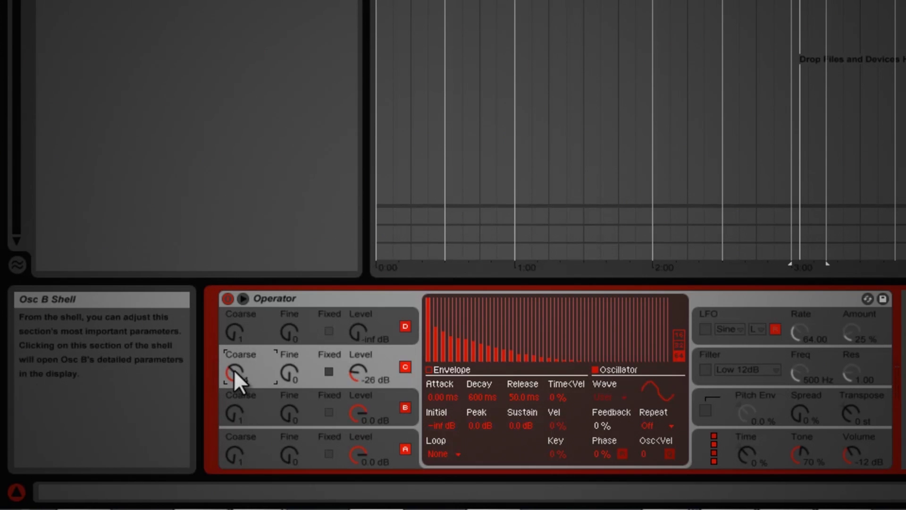
pyautogui.click(356, 411)
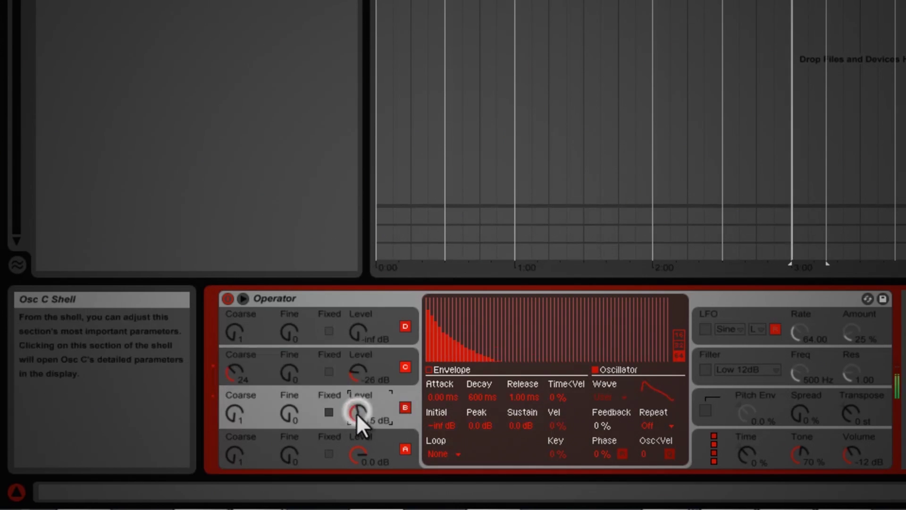
pyautogui.moveTo(355, 412)
pyautogui.mouseDown()
pyautogui.moveTo(356, 404)
pyautogui.moveTo(356, 415)
pyautogui.mouseUp()
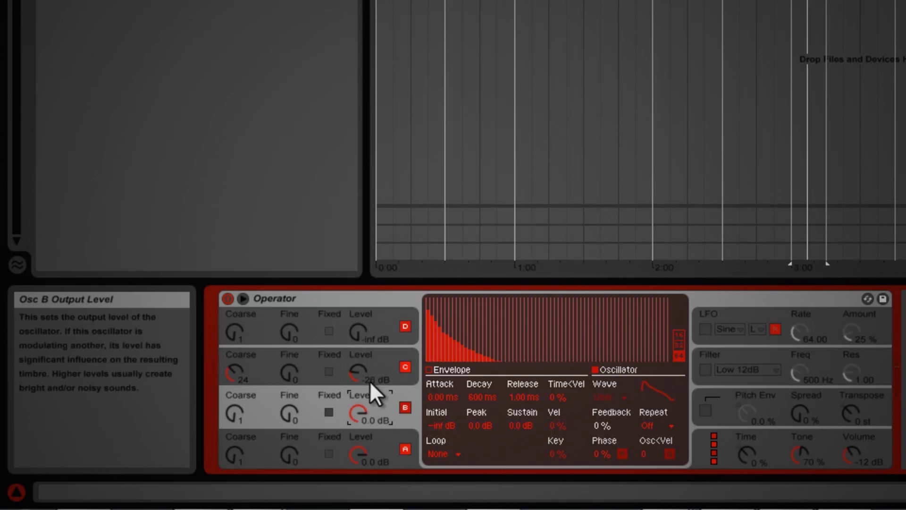
pyautogui.moveTo(232, 379); pyautogui.dragTo(231, 374)
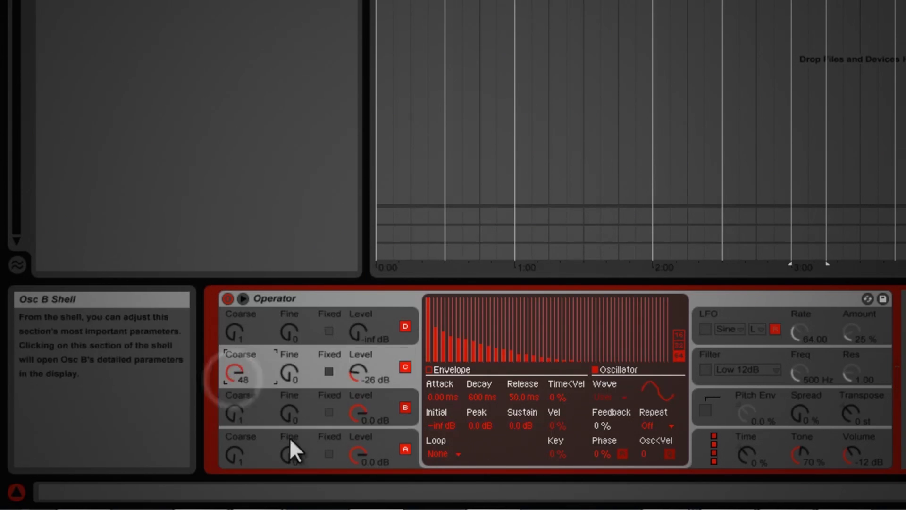
# Lower Osc C's output level to -35 dB while sweeping Osc B's level, and compare the sound with Osc C off and on.
pyautogui.moveTo(358, 369); pyautogui.dragTo(358, 376)
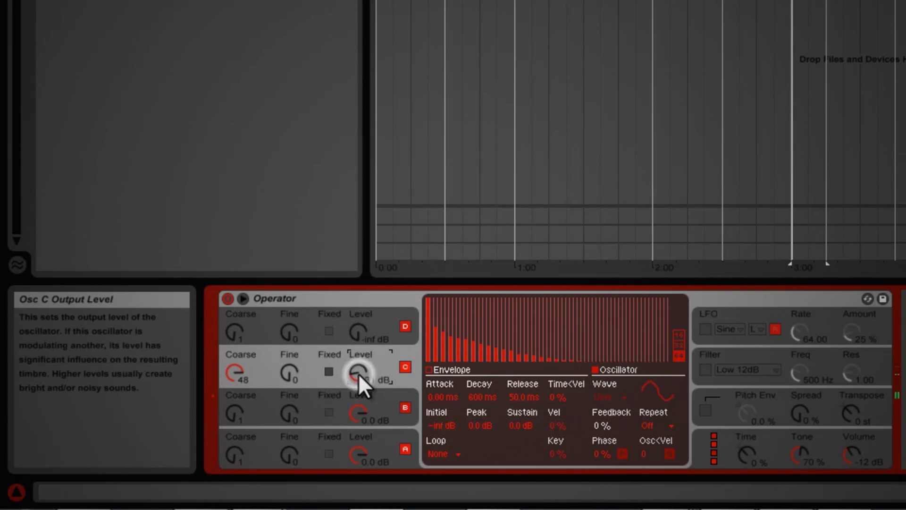
pyautogui.moveTo(355, 414)
pyautogui.mouseDown()
pyautogui.moveTo(350, 423)
pyautogui.moveTo(355, 411)
pyautogui.mouseUp()
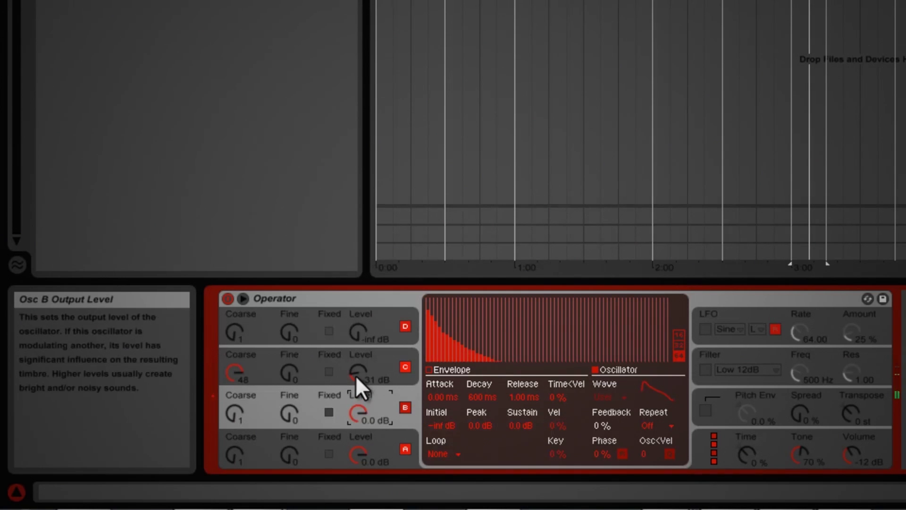
pyautogui.moveTo(355, 375); pyautogui.dragTo(356, 375)
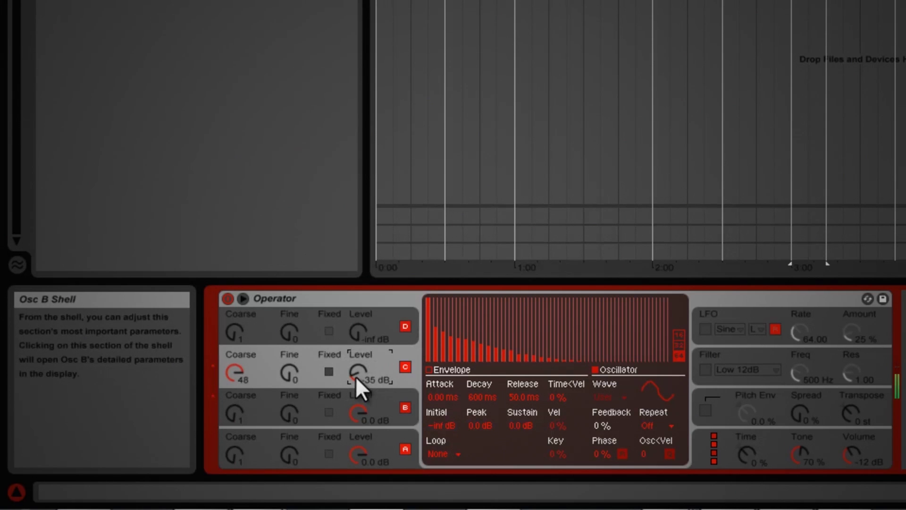
pyautogui.moveTo(357, 412); pyautogui.dragTo(362, 404)
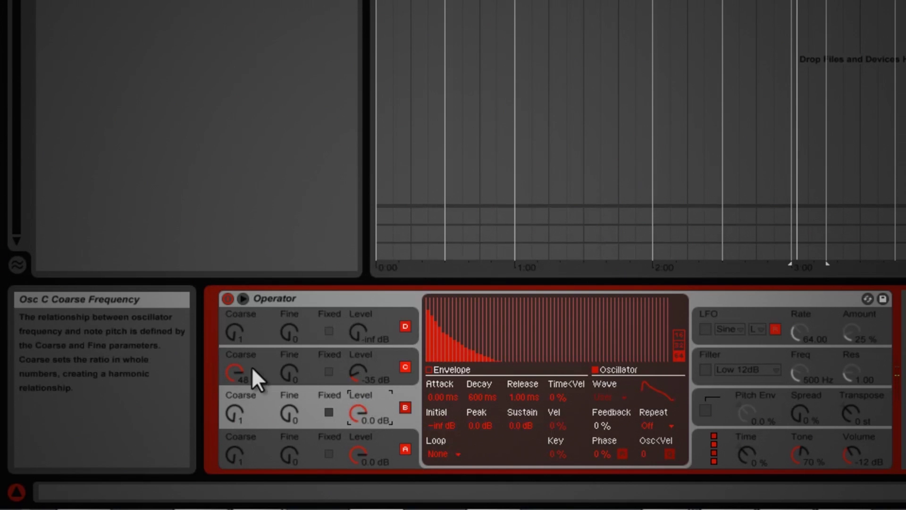
pyautogui.click(399, 368)
pyautogui.click(404, 366)
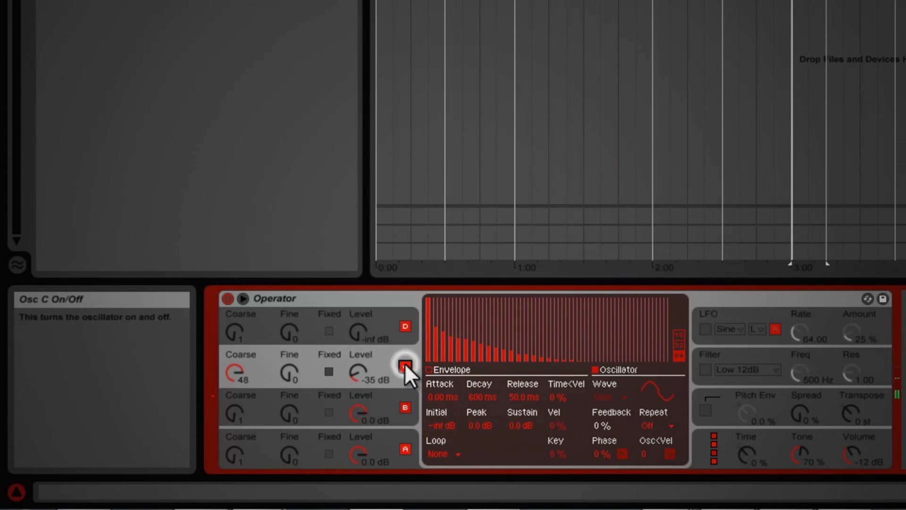
# Replace Osc D's first partial with the fifth using odd-partial drawing, and set its output level to -20 dB.
pyautogui.click(254, 315)
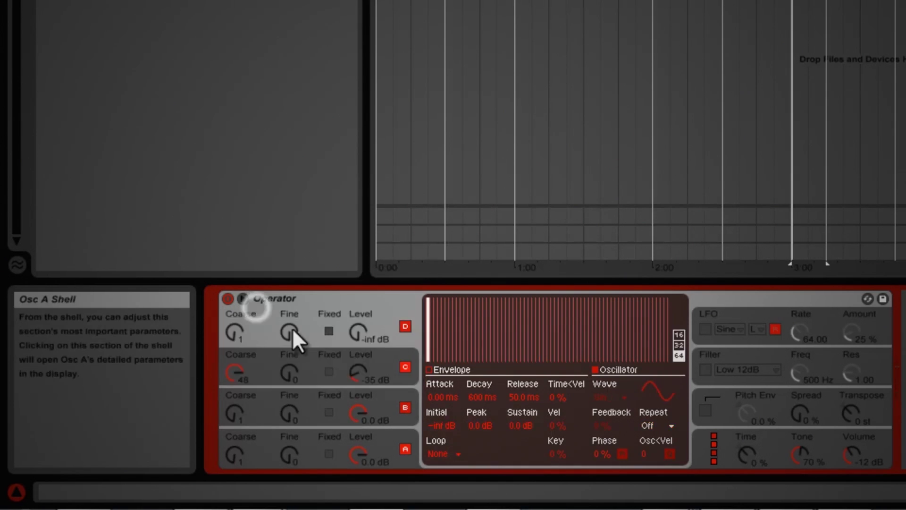
pyautogui.moveTo(428, 304); pyautogui.dragTo(431, 362)
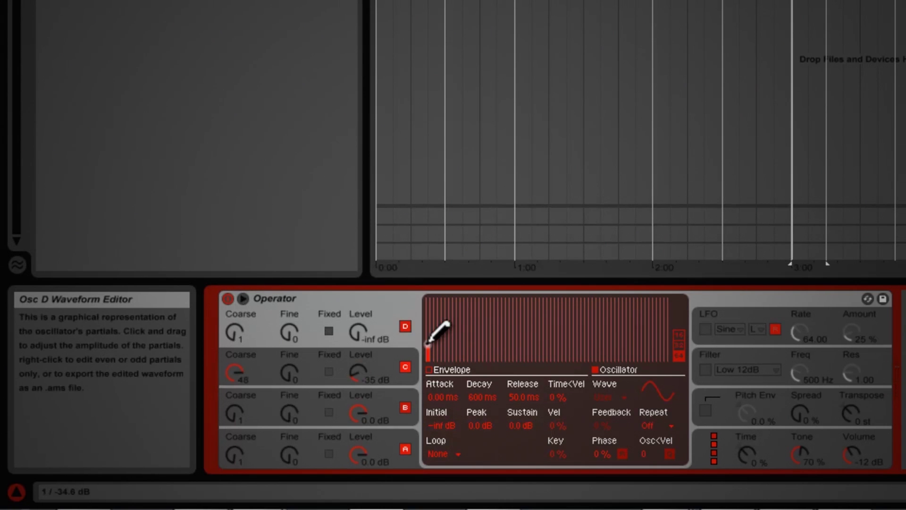
pyautogui.rightClick(445, 333)
pyautogui.click(487, 371)
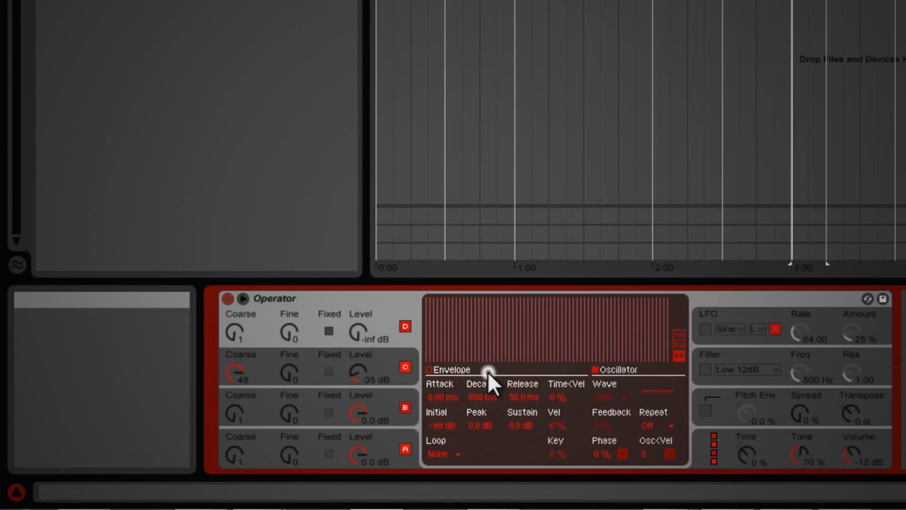
pyautogui.click(443, 333)
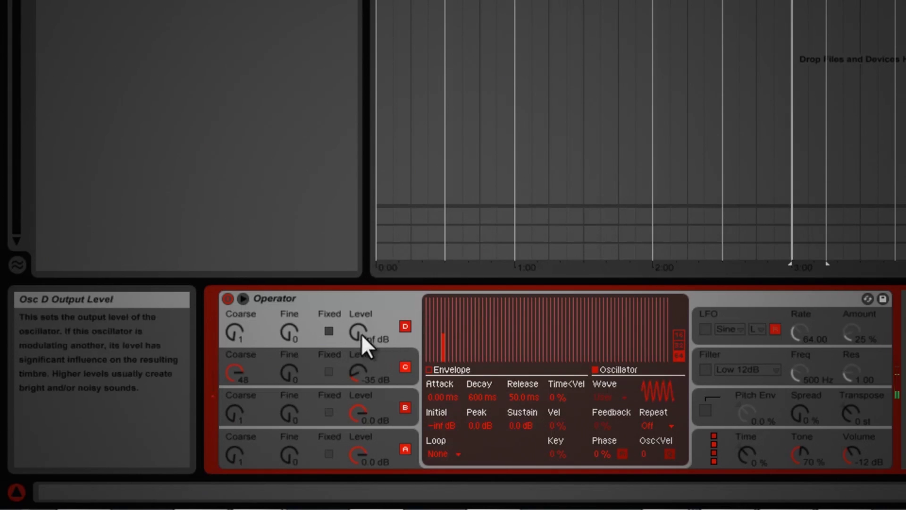
pyautogui.moveTo(357, 334); pyautogui.dragTo(357, 332)
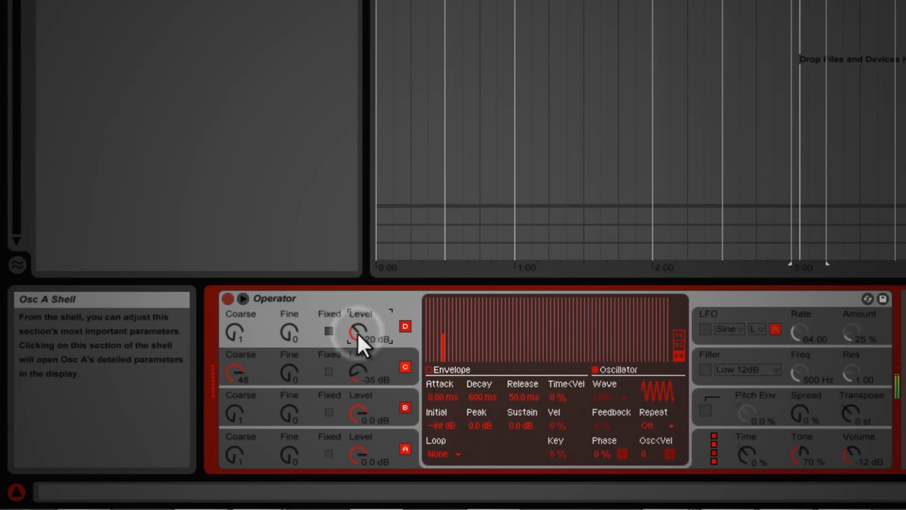
# Add partials 1, 3, 7 and 9 to Osc D's waveform as a descending series and set its output level to -23 dB.
pyautogui.click(451, 343)
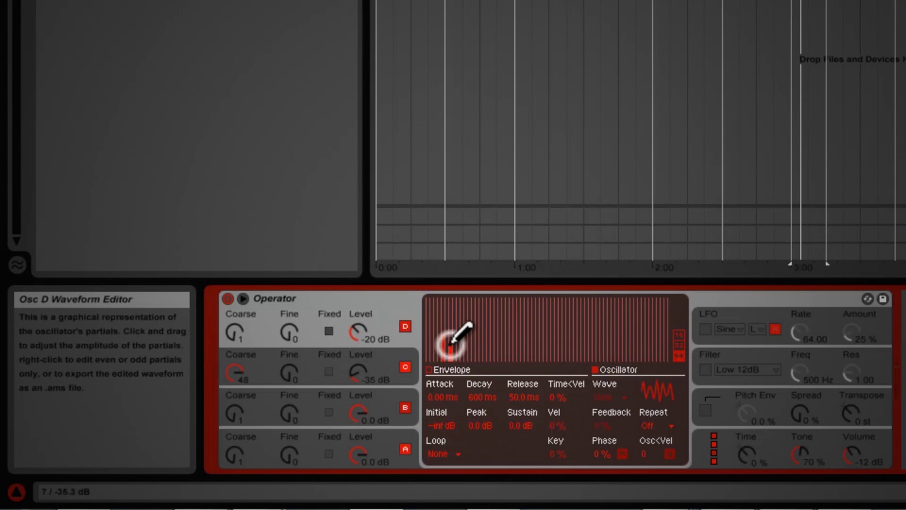
pyautogui.click(457, 353)
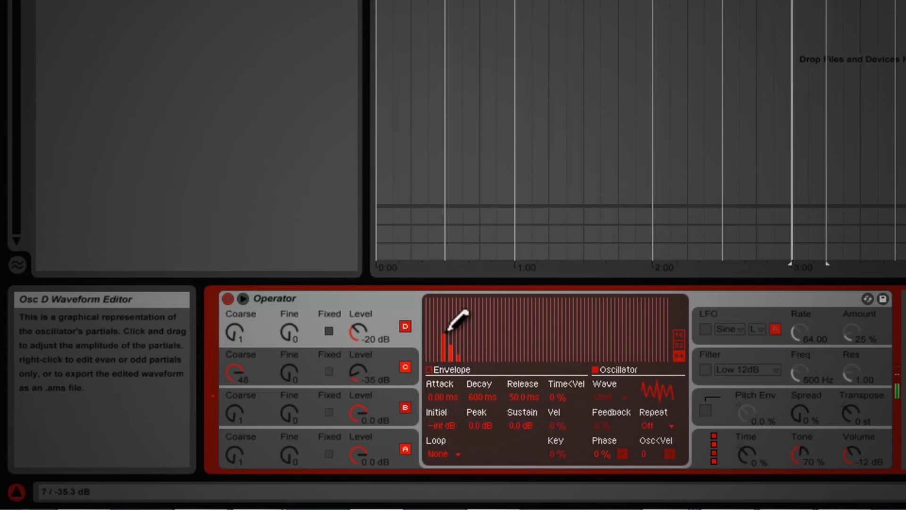
pyautogui.click(436, 312)
pyautogui.click(429, 306)
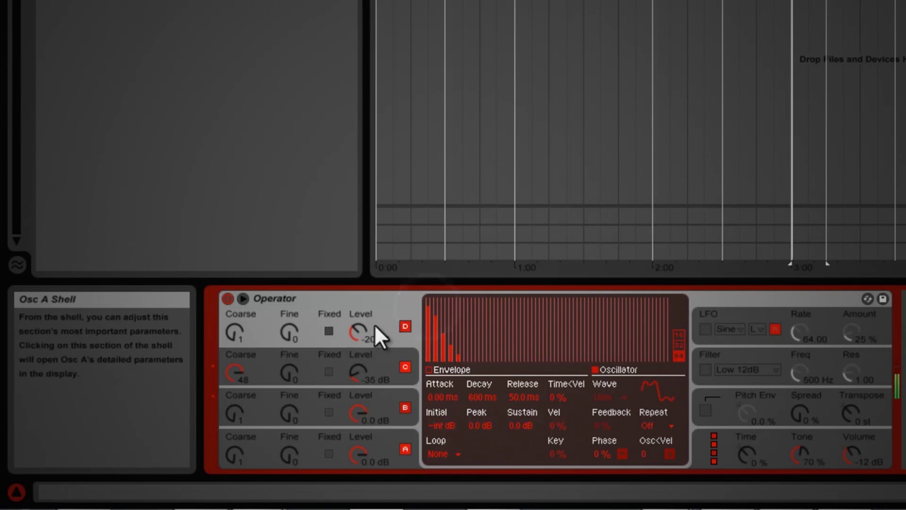
pyautogui.click(361, 330)
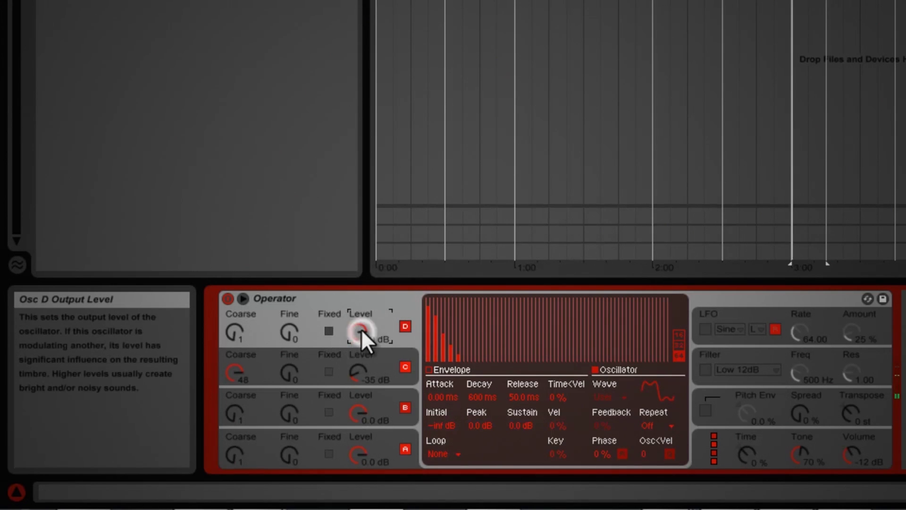
pyautogui.moveTo(363, 342); pyautogui.dragTo(356, 328)
# Set Osc C's output level to -34 dB and Osc D's to -8.9 dB while sweeping Osc B's level.
pyautogui.click(356, 407)
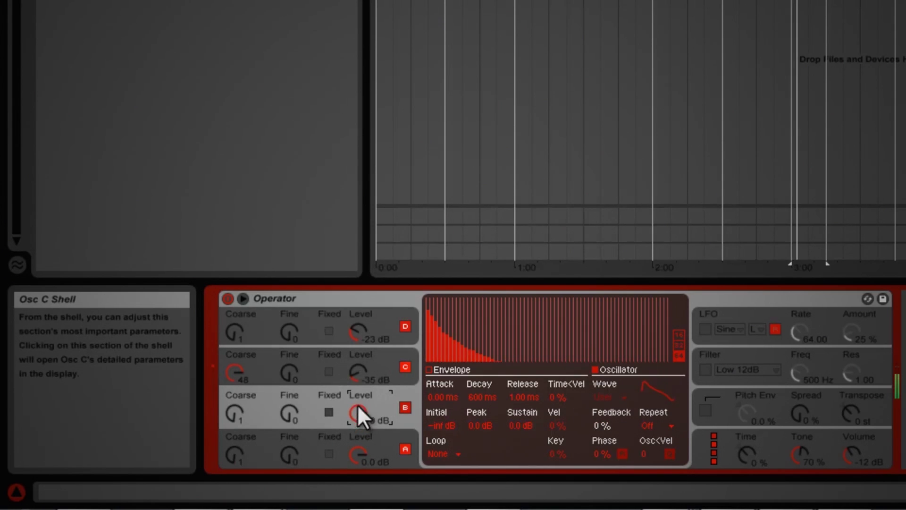
pyautogui.moveTo(356, 404); pyautogui.dragTo(359, 376)
pyautogui.click(359, 370)
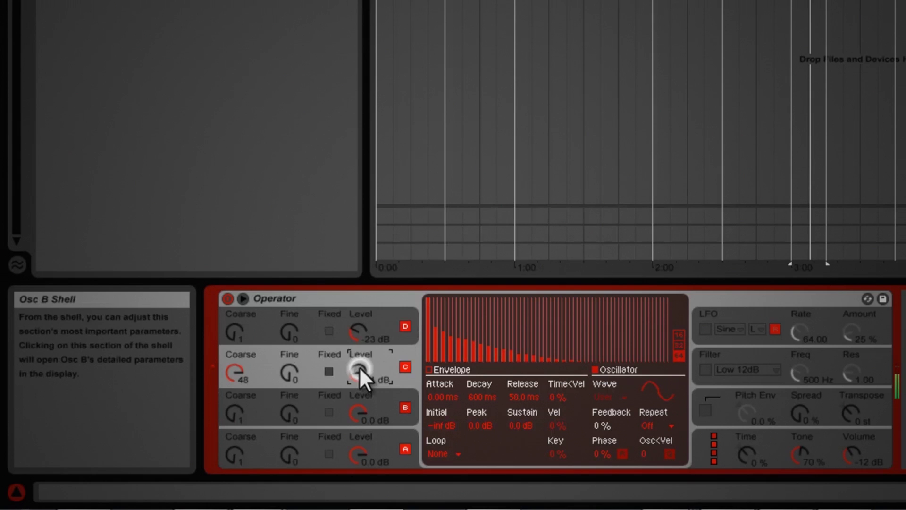
pyautogui.moveTo(356, 335); pyautogui.dragTo(356, 335)
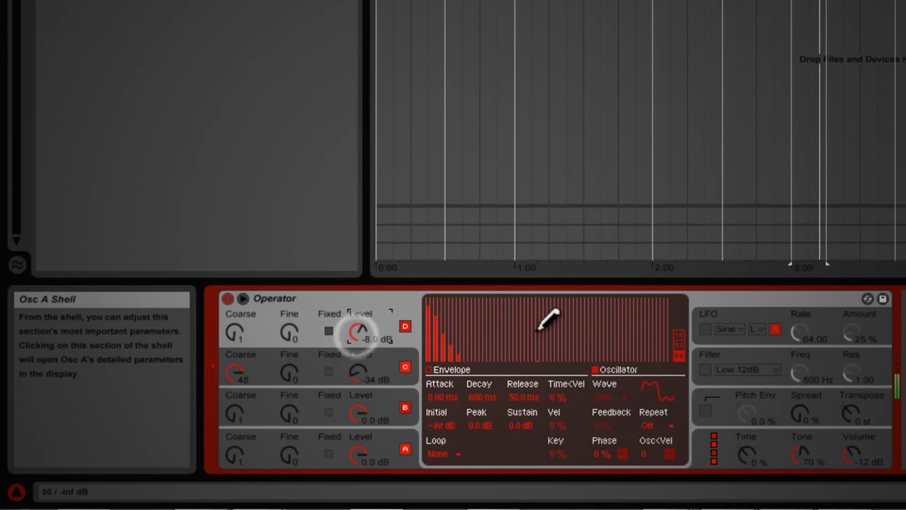
# Draw a rising curve across Osc D's upper odd partials and audition it by sweeping the Osc C and Osc B levels.
pyautogui.rightClick(497, 359)
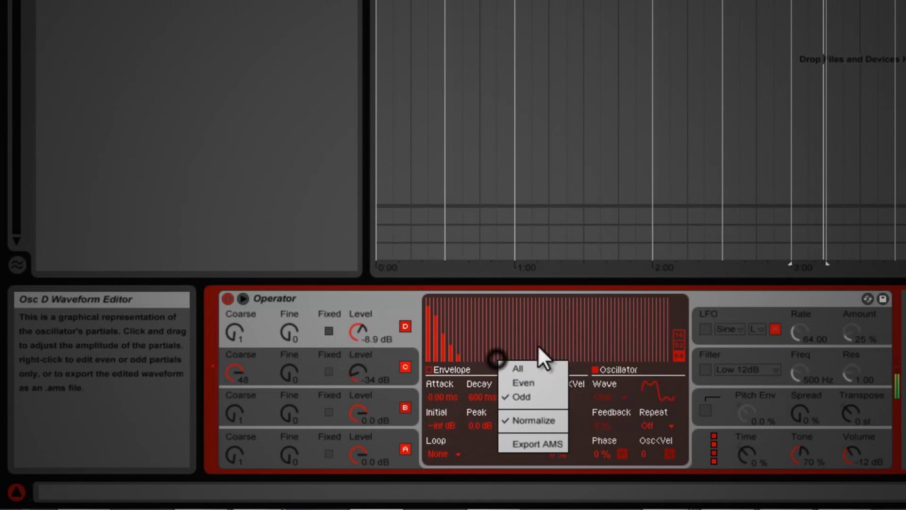
pyautogui.click(507, 345)
pyautogui.moveTo(495, 354); pyautogui.dragTo(666, 291)
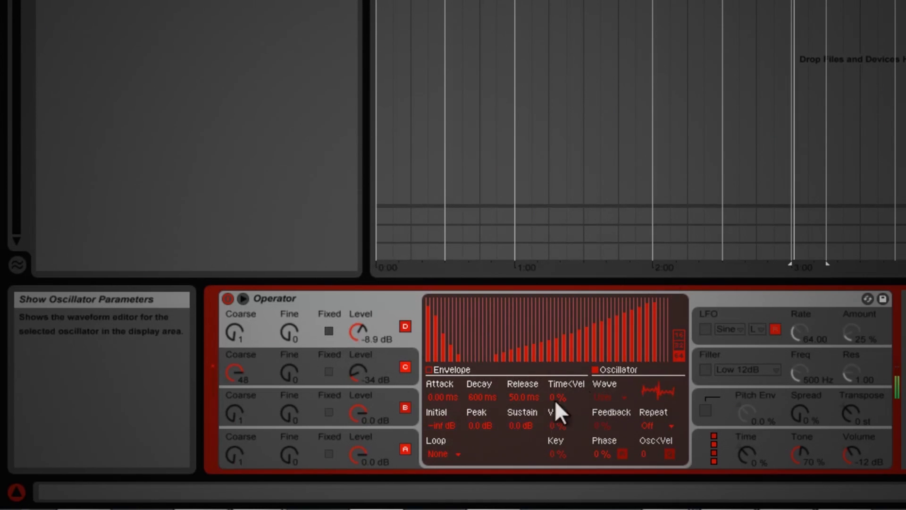
pyautogui.click(356, 373)
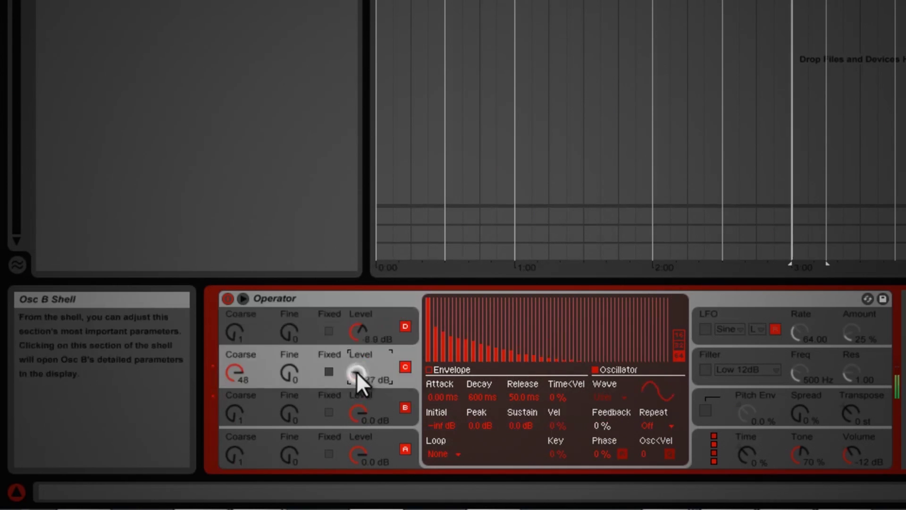
pyautogui.click(354, 405)
pyautogui.moveTo(351, 406); pyautogui.dragTo(353, 390)
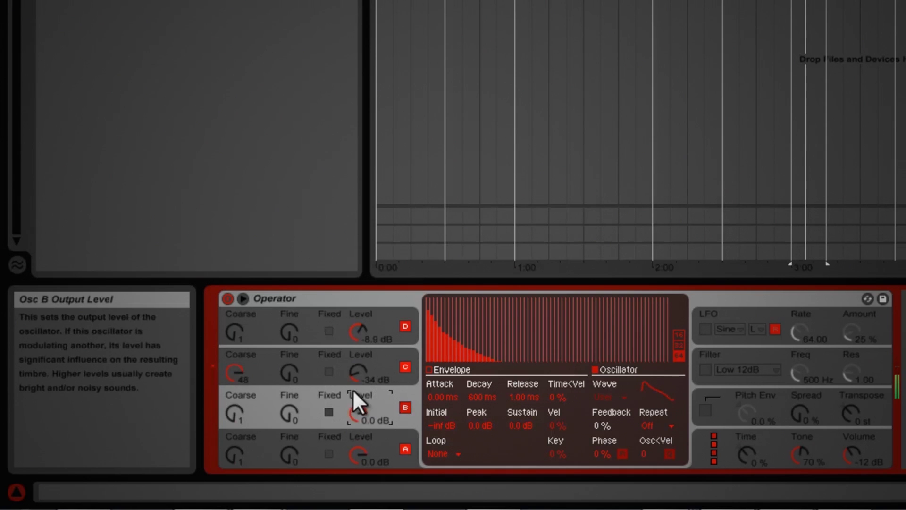
# Draw a curve across Osc D's even partials that dips in the middle and rises again at the upper end.
pyautogui.click(287, 316)
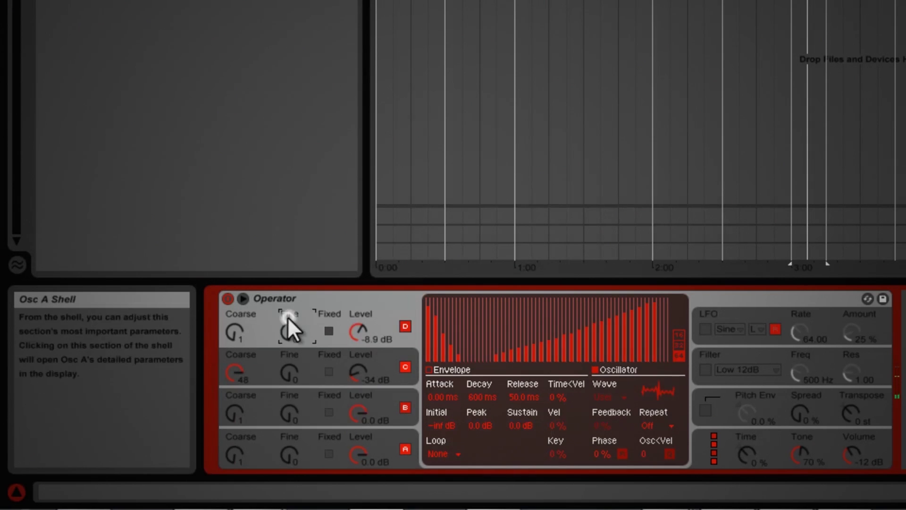
pyautogui.rightClick(478, 339)
pyautogui.click(509, 361)
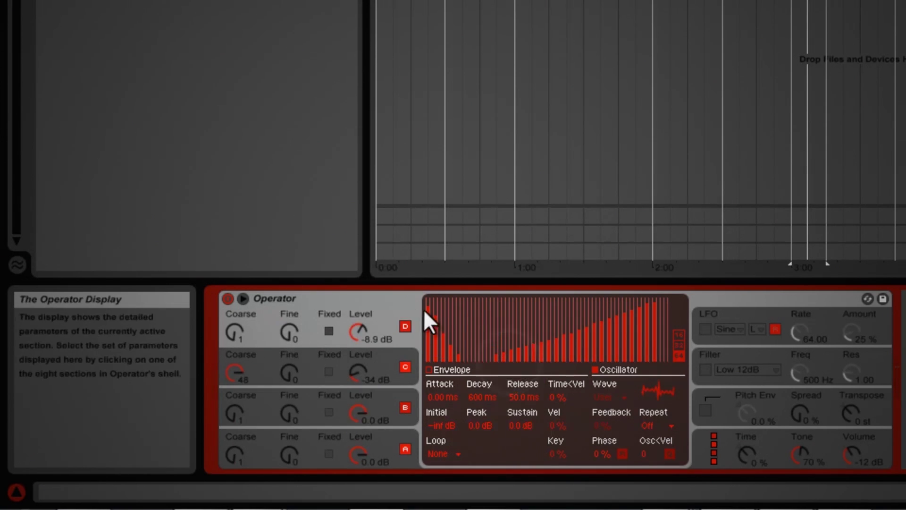
pyautogui.moveTo(425, 304)
pyautogui.mouseDown()
pyautogui.moveTo(479, 323)
pyautogui.moveTo(703, 316)
pyautogui.mouseUp()
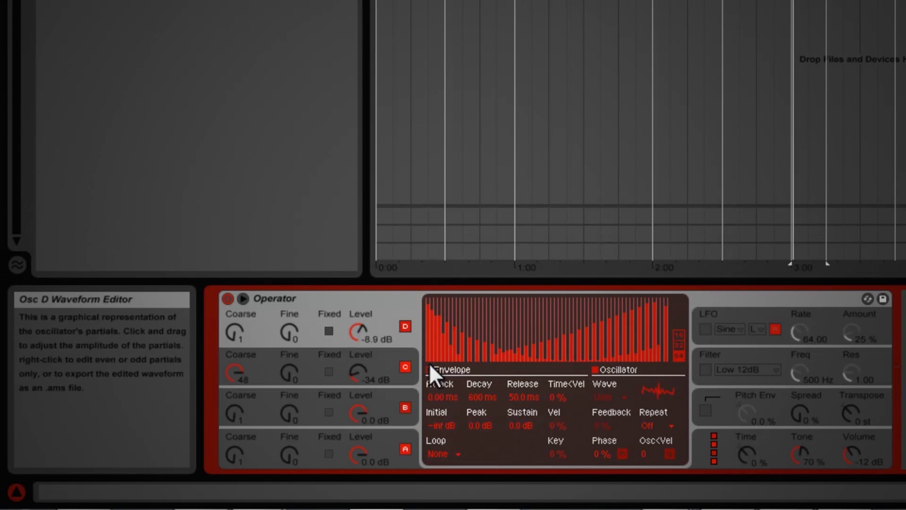
# Draw all of Osc D's partials as a rising curve, replace it with low, middle and upper humps, and set the output level to -15 dB.
pyautogui.rightClick(431, 348)
pyautogui.click(453, 354)
pyautogui.moveTo(428, 354)
pyautogui.mouseDown()
pyautogui.moveTo(546, 323)
pyautogui.moveTo(703, 323)
pyautogui.mouseUp()
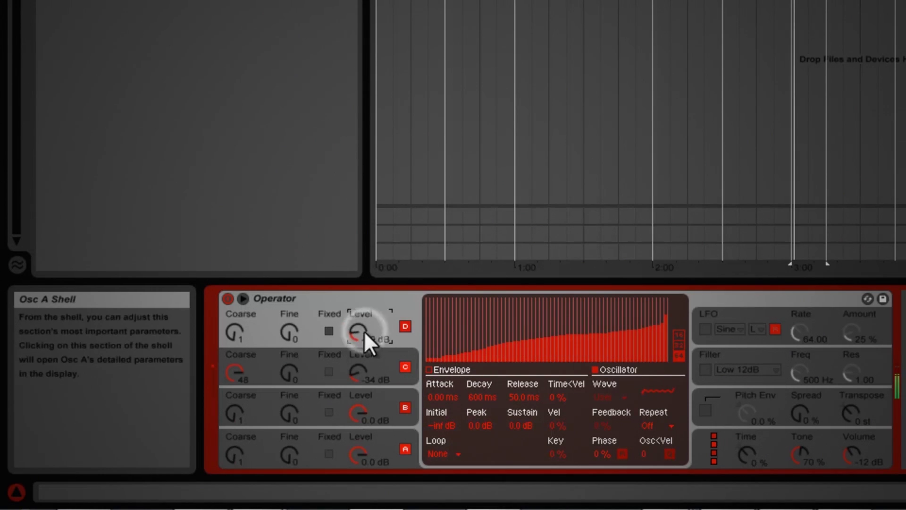
pyautogui.moveTo(363, 330); pyautogui.dragTo(365, 332)
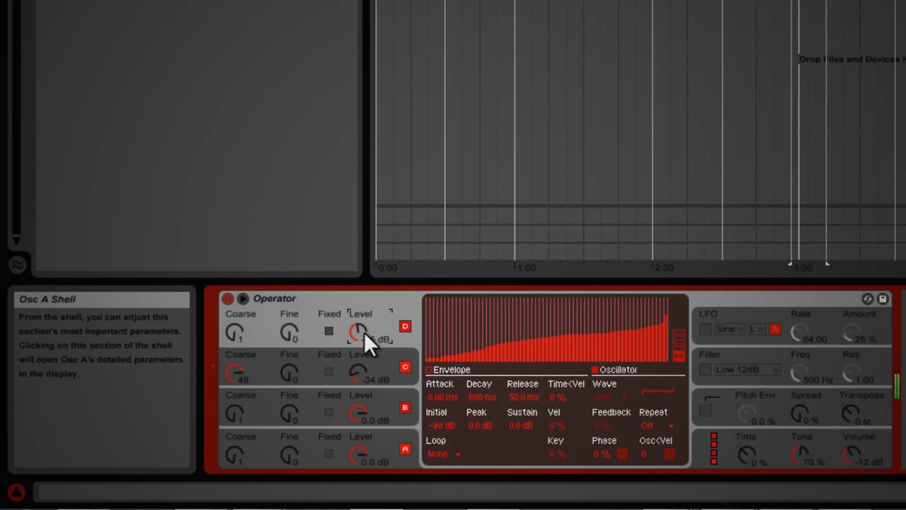
pyautogui.moveTo(428, 309)
pyautogui.mouseDown()
pyautogui.moveTo(509, 359)
pyautogui.moveTo(648, 311)
pyautogui.moveTo(502, 343)
pyautogui.moveTo(596, 365)
pyautogui.moveTo(665, 344)
pyautogui.moveTo(669, 352)
pyautogui.mouseUp()
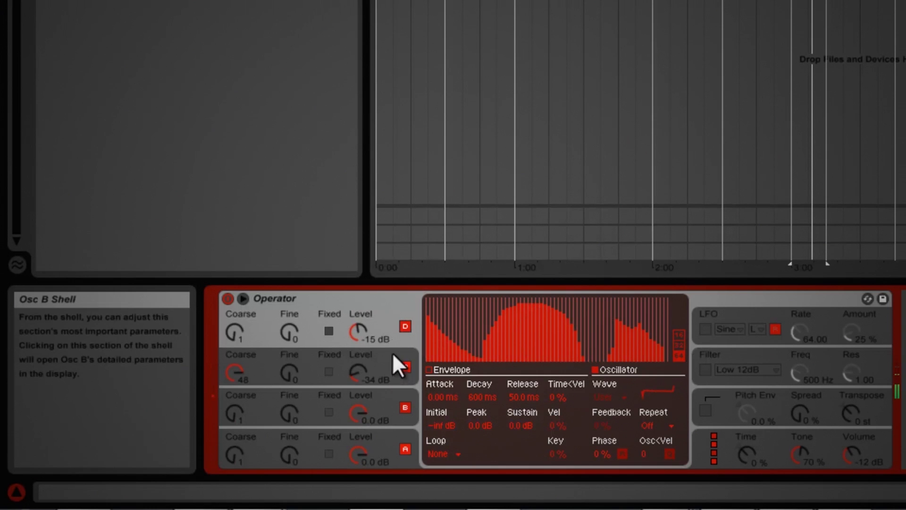
# Set Osc C's coarse frequency to 40 and output level to -36 dB, and lower Osc B's level to -21 dB.
pyautogui.moveTo(355, 372); pyautogui.dragTo(356, 376)
pyautogui.moveTo(230, 370); pyautogui.dragTo(230, 369)
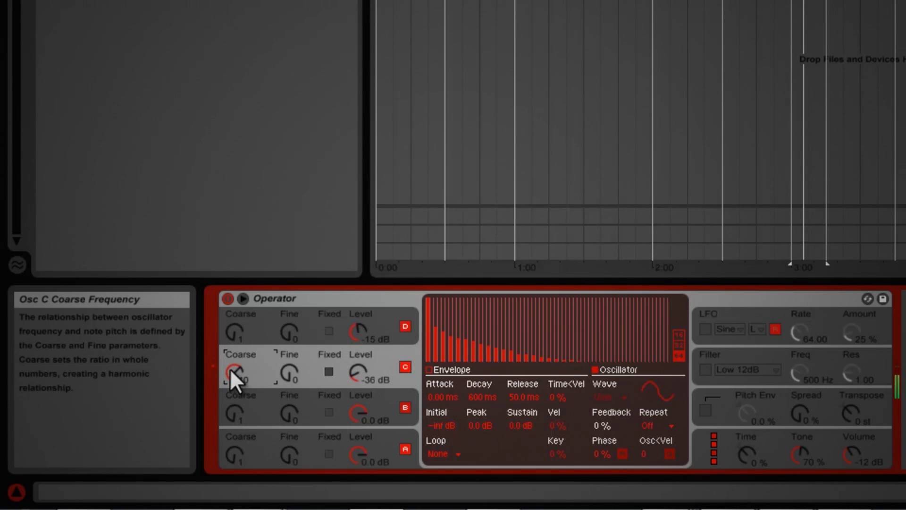
pyautogui.moveTo(356, 373); pyautogui.dragTo(356, 372)
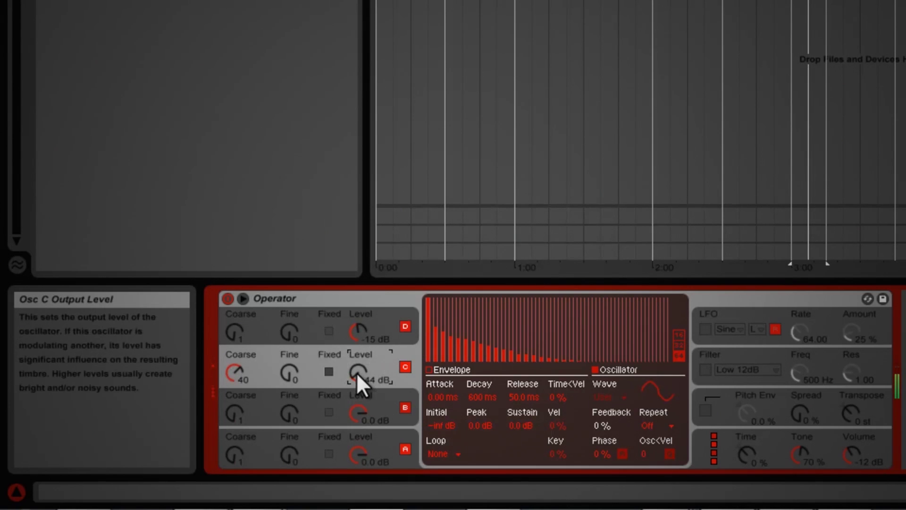
pyautogui.moveTo(357, 370); pyautogui.dragTo(356, 374)
pyautogui.moveTo(360, 420); pyautogui.dragTo(360, 421)
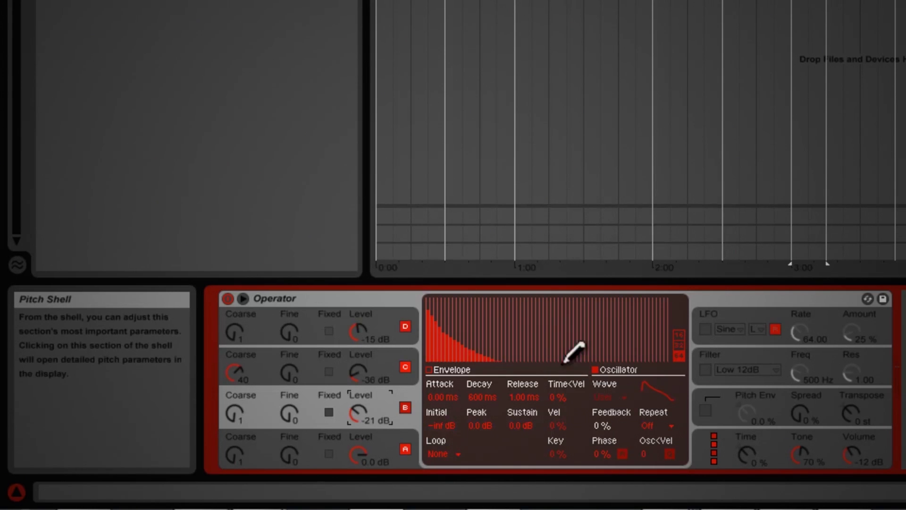
# Change the algorithm so Oscs C and D both modulate Osc B, and raise Osc B's output level to 0.0 dB.
pyautogui.click(713, 445)
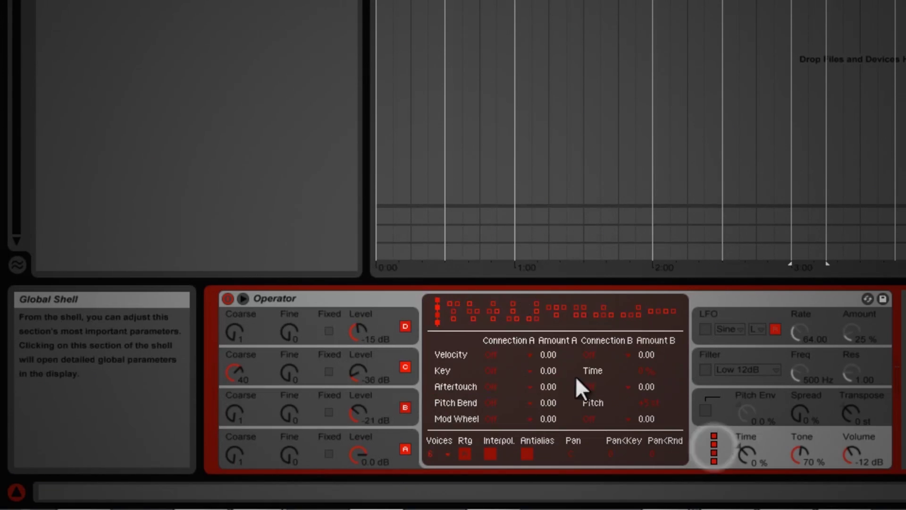
pyautogui.click(437, 310)
pyautogui.click(452, 305)
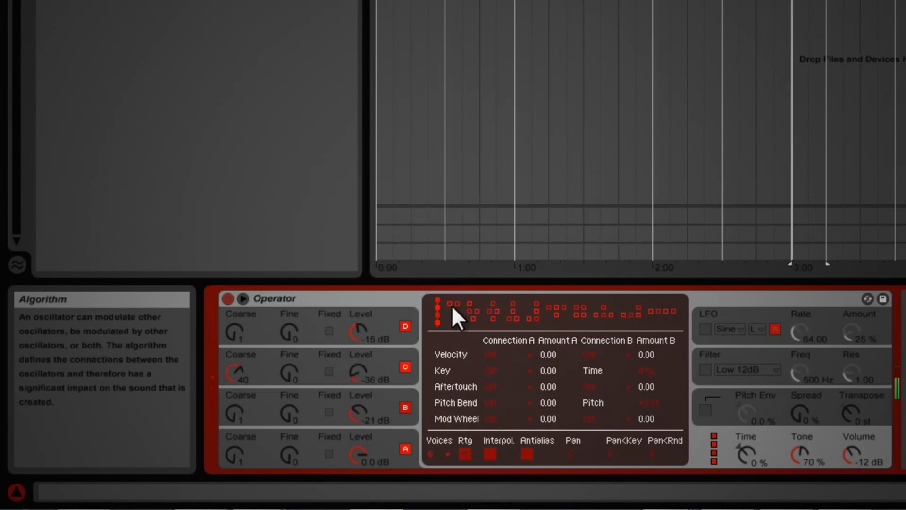
pyautogui.click(356, 408)
pyautogui.moveTo(356, 407); pyautogui.dragTo(356, 407)
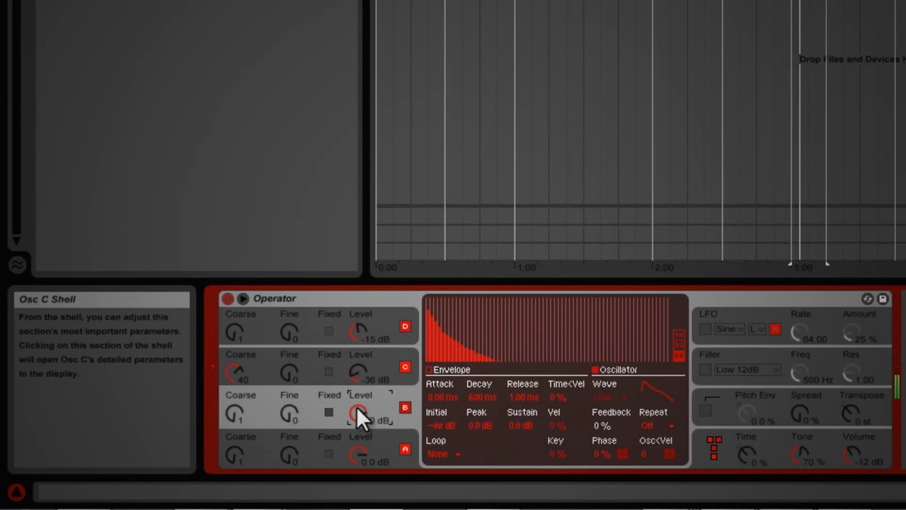
# Set Osc C's output level to -38 dB and Osc D's to 0.0 dB while sweeping Osc B's level.
pyautogui.click(360, 370)
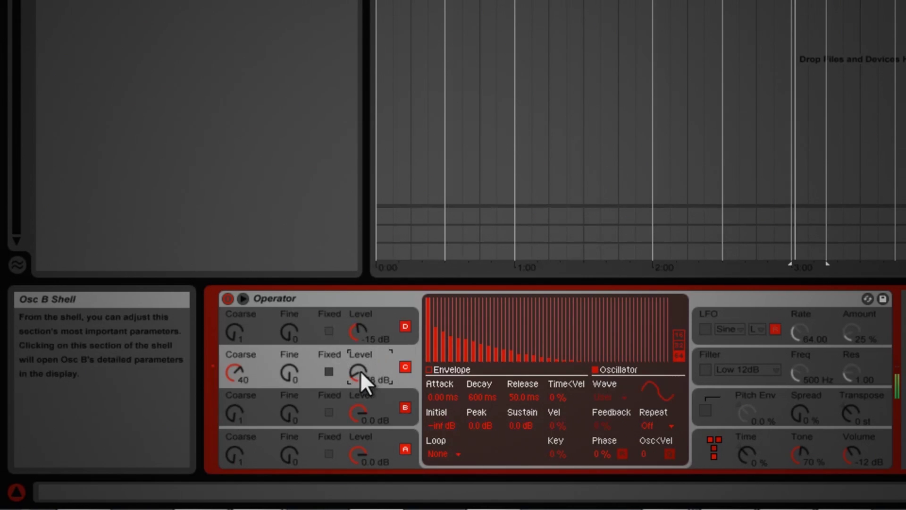
pyautogui.moveTo(358, 336); pyautogui.dragTo(359, 335)
pyautogui.moveTo(358, 412); pyautogui.dragTo(355, 408)
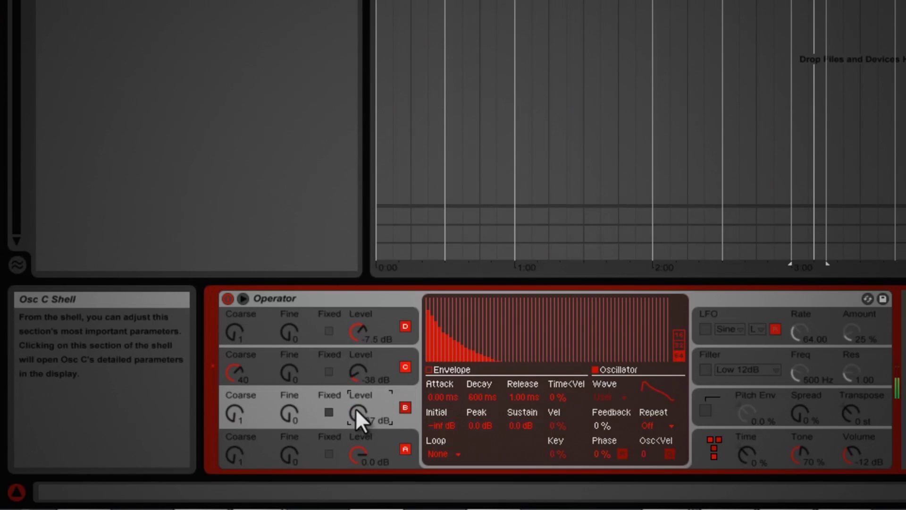
pyautogui.moveTo(358, 338)
pyautogui.mouseDown()
pyautogui.moveTo(356, 328)
pyautogui.moveTo(356, 336)
pyautogui.mouseUp()
pyautogui.click(358, 407)
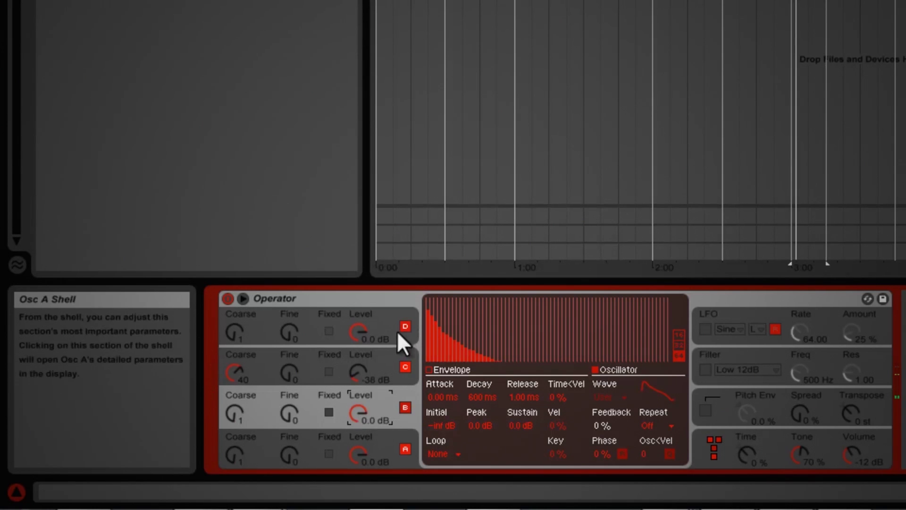
# Reduce Osc D's waveform to its second and third partials and set its output level to -15 dB while sweeping Osc B's level.
pyautogui.click(377, 318)
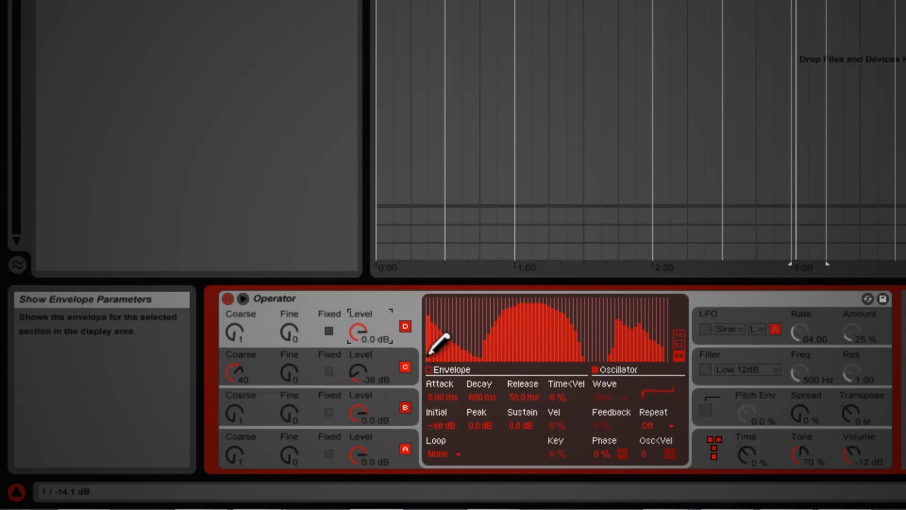
pyautogui.moveTo(428, 360)
pyautogui.mouseDown()
pyautogui.moveTo(484, 382)
pyautogui.moveTo(697, 401)
pyautogui.mouseUp()
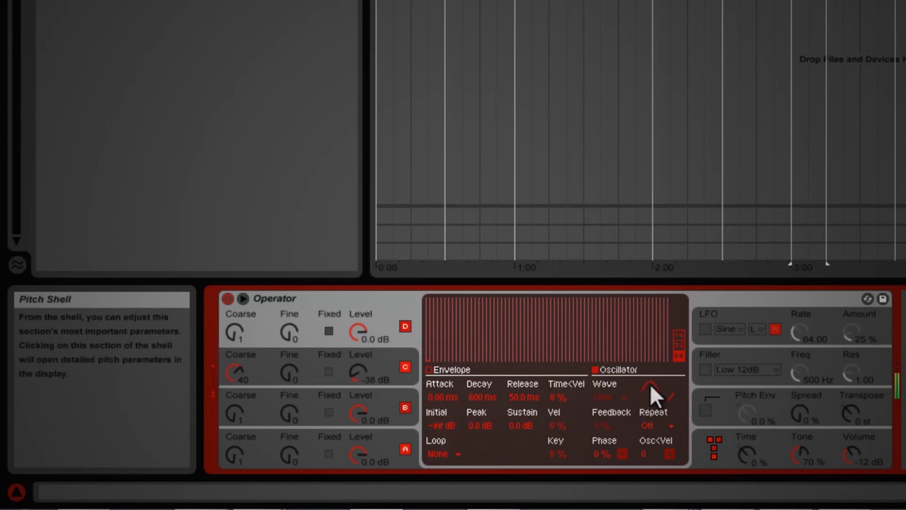
pyautogui.click(445, 324)
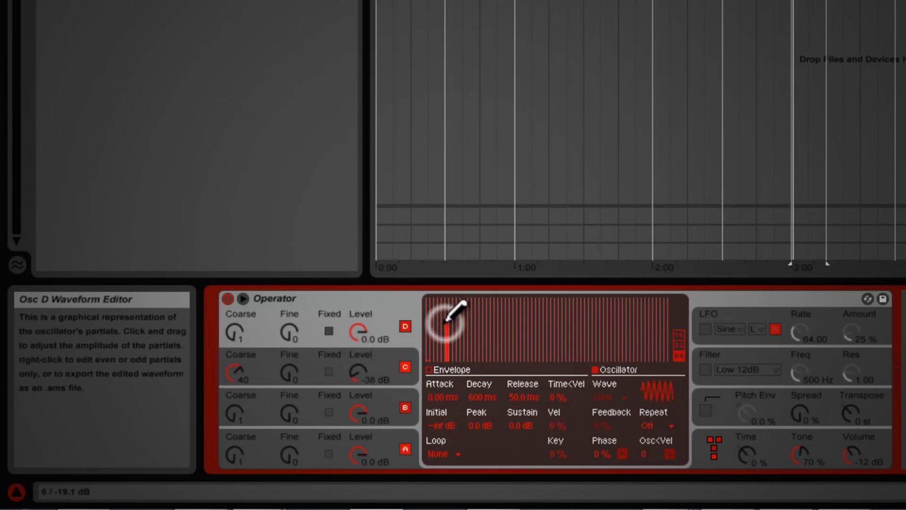
pyautogui.moveTo(448, 338); pyautogui.dragTo(452, 410)
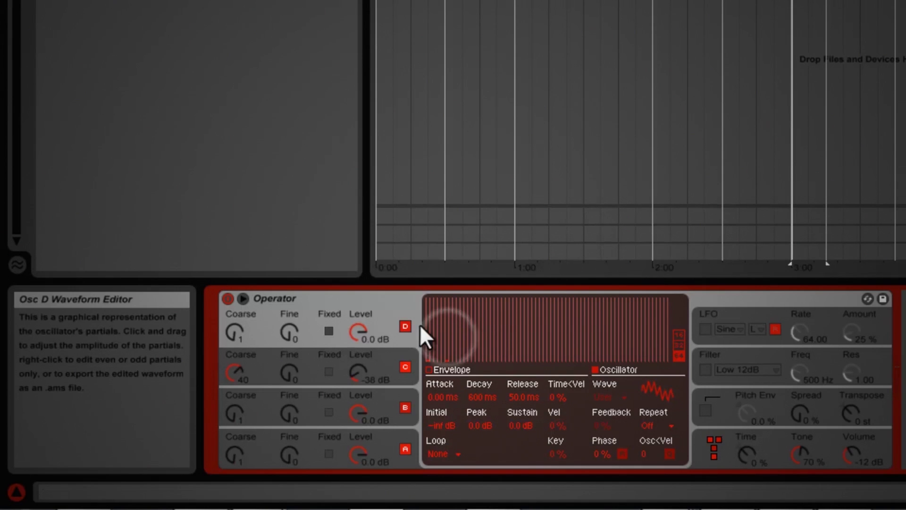
pyautogui.click(434, 303)
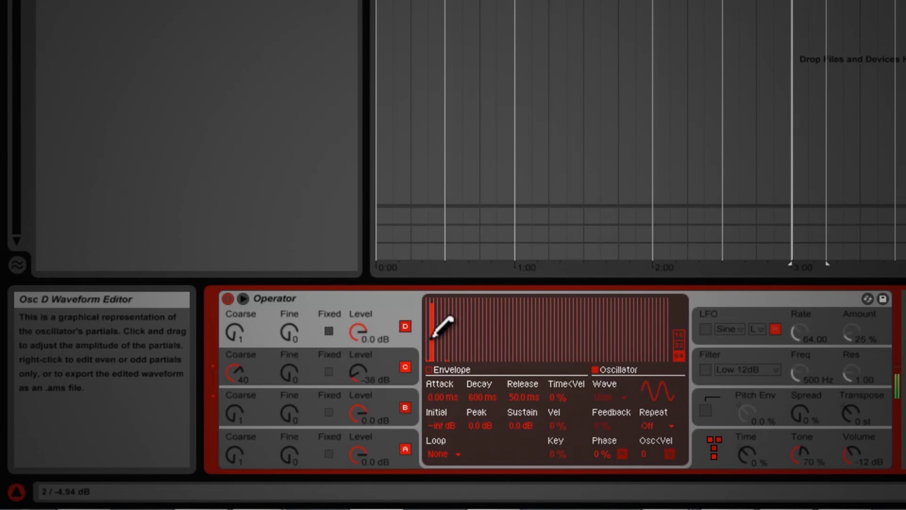
pyautogui.moveTo(432, 341); pyautogui.dragTo(436, 323)
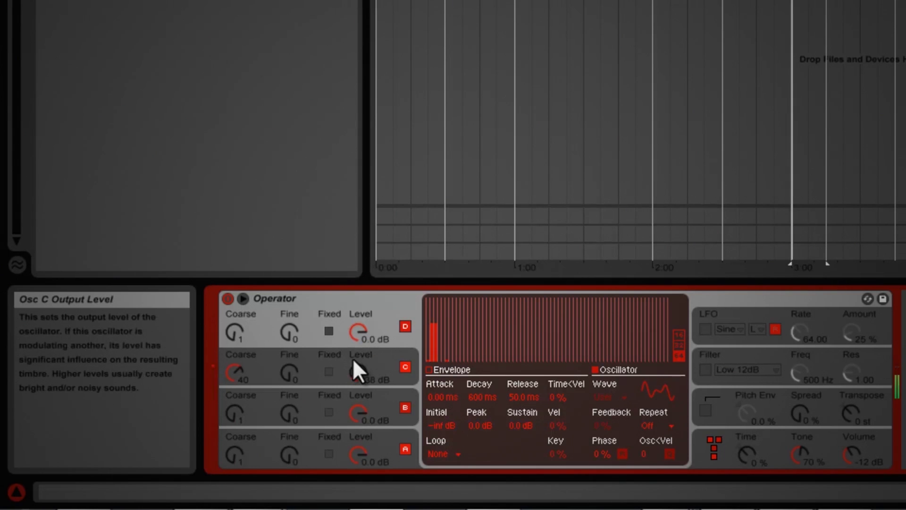
pyautogui.moveTo(357, 324); pyautogui.dragTo(358, 330)
pyautogui.moveTo(353, 409); pyautogui.dragTo(353, 403)
# Redraw Osc D's partials as five separate small humps and set its output level to -22 dB while sweeping Osc B's level.
pyautogui.click(373, 318)
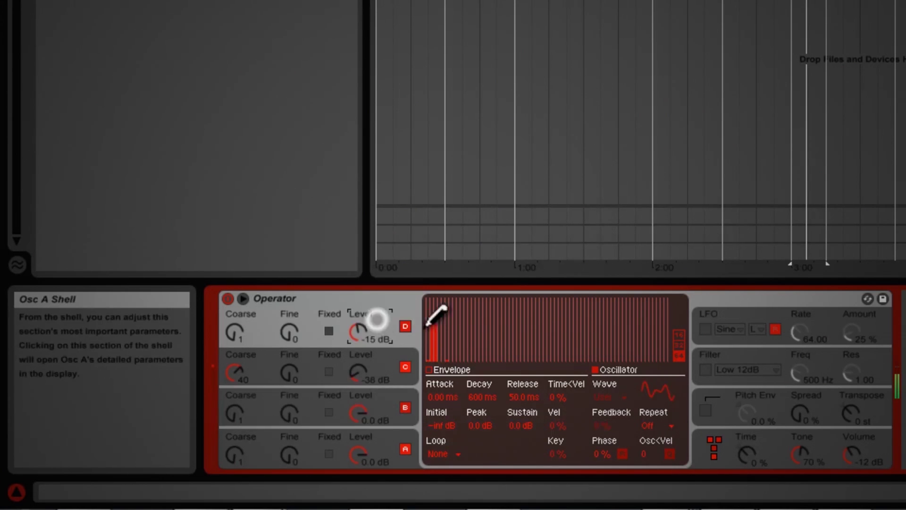
pyautogui.moveTo(427, 361)
pyautogui.mouseDown()
pyautogui.moveTo(431, 348)
pyautogui.moveTo(650, 359)
pyautogui.mouseUp()
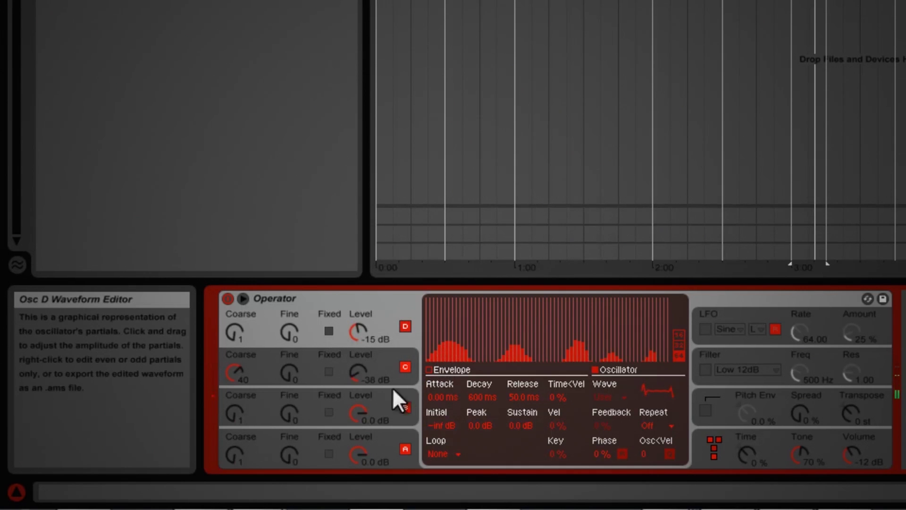
pyautogui.click(361, 412)
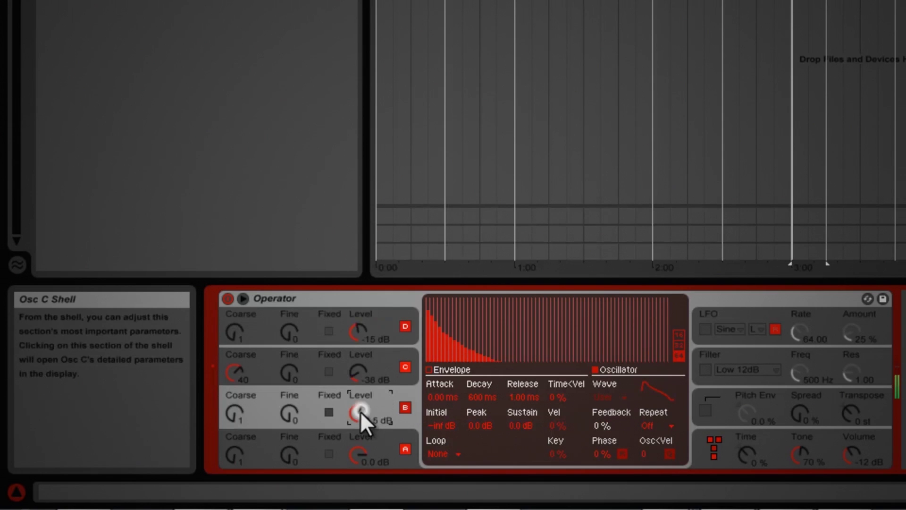
pyautogui.moveTo(360, 411); pyautogui.dragTo(360, 410)
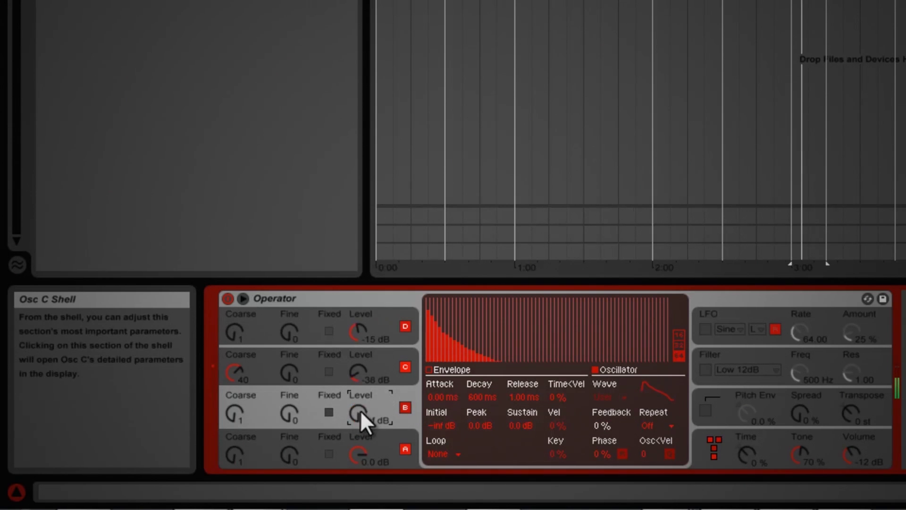
pyautogui.moveTo(357, 333); pyautogui.dragTo(357, 337)
pyautogui.click(359, 408)
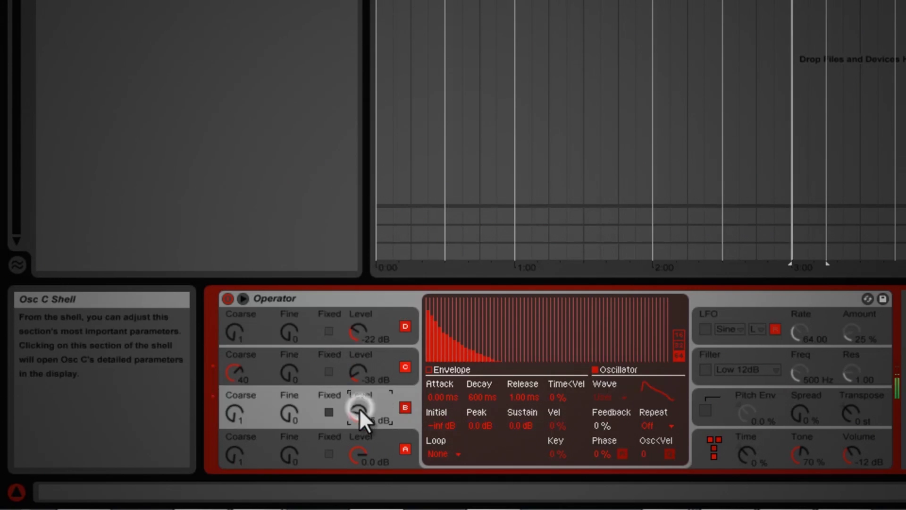
pyautogui.moveTo(358, 408); pyautogui.dragTo(359, 403)
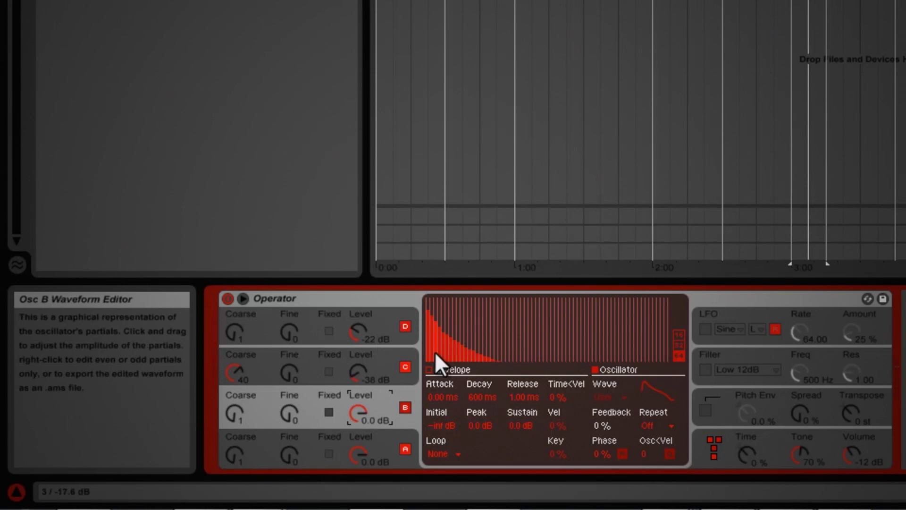
# Adjust Osc B's lower partials, add a low broad hump across its upper partials, and audition it by sweeping Osc B's level.
pyautogui.click(462, 320)
pyautogui.click(460, 335)
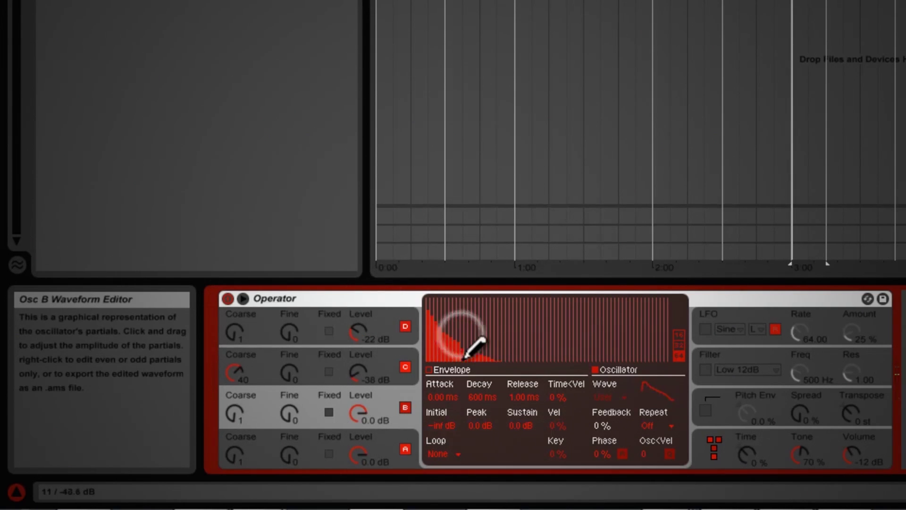
pyautogui.click(466, 347)
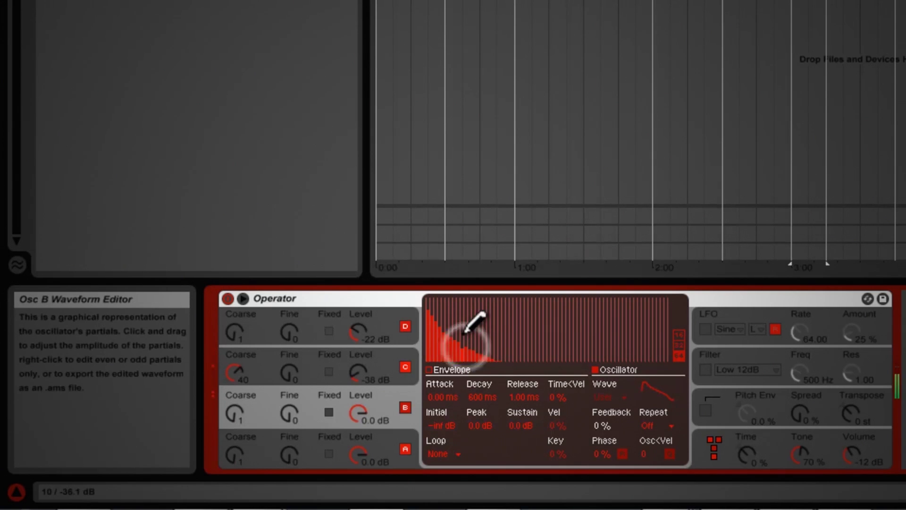
pyautogui.click(454, 326)
pyautogui.click(456, 334)
pyautogui.moveTo(549, 357)
pyautogui.mouseDown()
pyautogui.moveTo(607, 347)
pyautogui.moveTo(606, 334)
pyautogui.moveTo(643, 352)
pyautogui.mouseUp()
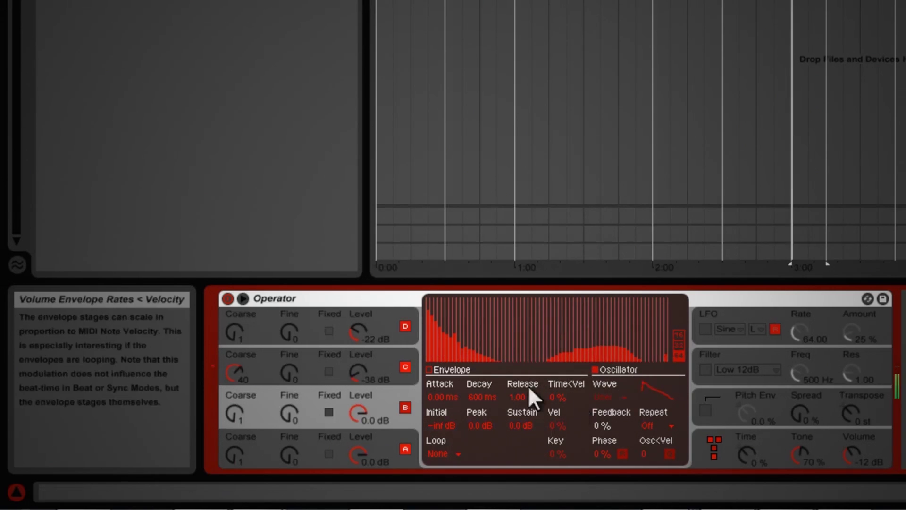
pyautogui.moveTo(366, 412); pyautogui.dragTo(364, 422)
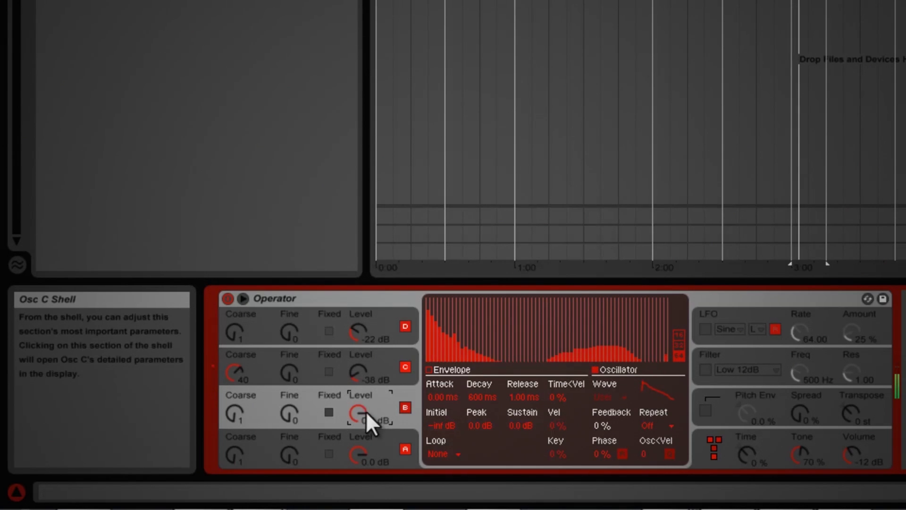
# Set Osc C's output level to -30 dB and lower the first partial of its waveform.
pyautogui.click(359, 371)
pyautogui.moveTo(357, 372); pyautogui.dragTo(352, 382)
pyautogui.click(428, 316)
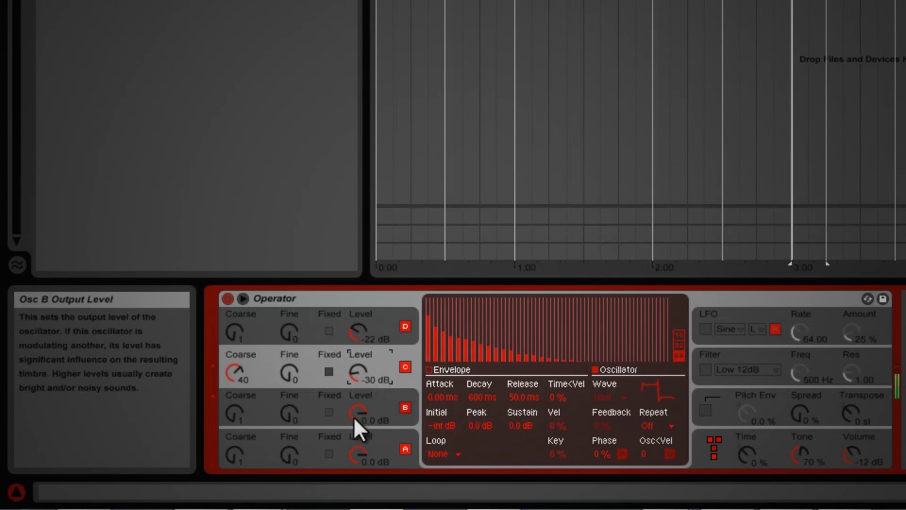
# Raise Osc D's output level to -6.7 dB, replace its waveform with a single hump across the lowest partials, and readjust the level.
pyautogui.click(358, 331)
pyautogui.moveTo(359, 332); pyautogui.dragTo(358, 336)
pyautogui.moveTo(480, 348)
pyautogui.mouseDown()
pyautogui.moveTo(488, 340)
pyautogui.moveTo(628, 366)
pyautogui.moveTo(697, 360)
pyautogui.moveTo(418, 385)
pyautogui.mouseUp()
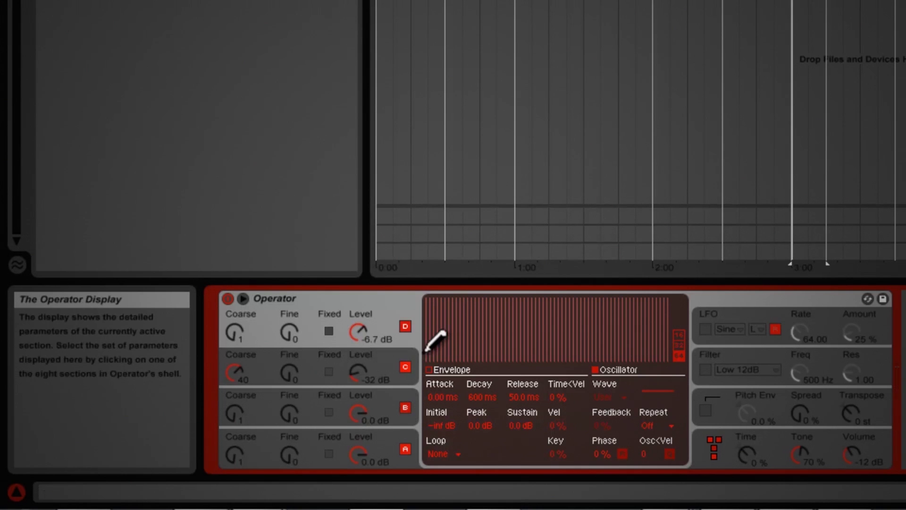
pyautogui.moveTo(433, 354)
pyautogui.mouseDown()
pyautogui.moveTo(453, 330)
pyautogui.moveTo(465, 352)
pyautogui.mouseUp()
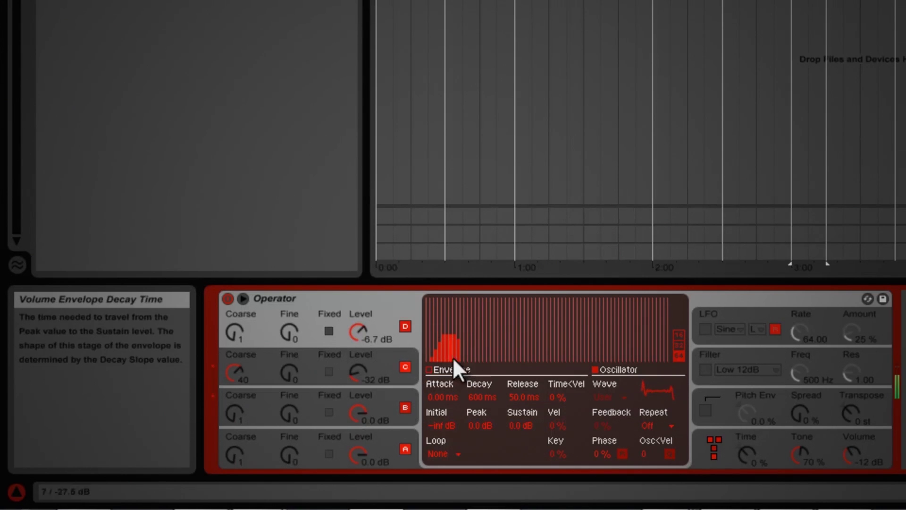
pyautogui.moveTo(357, 332); pyautogui.dragTo(358, 330)
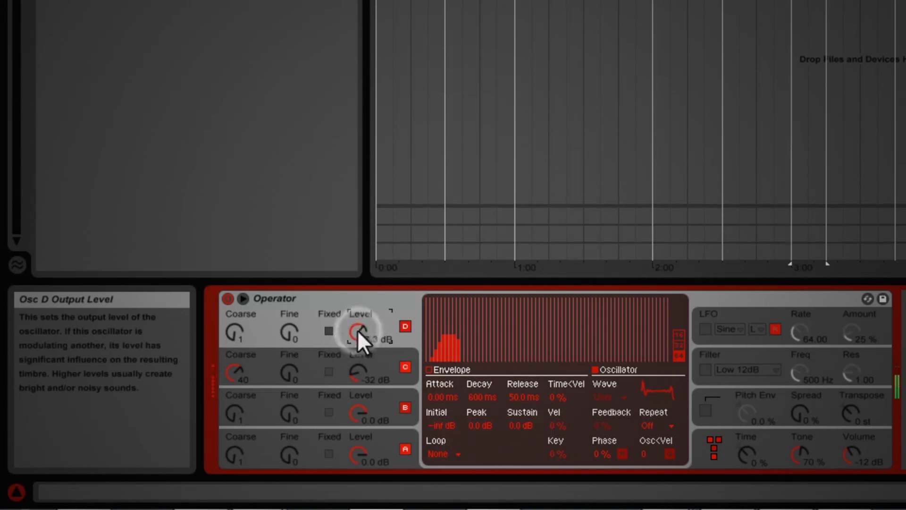
# Reshape Osc D's hump across the lowest partials into a narrower, pointed peak.
pyautogui.click(357, 409)
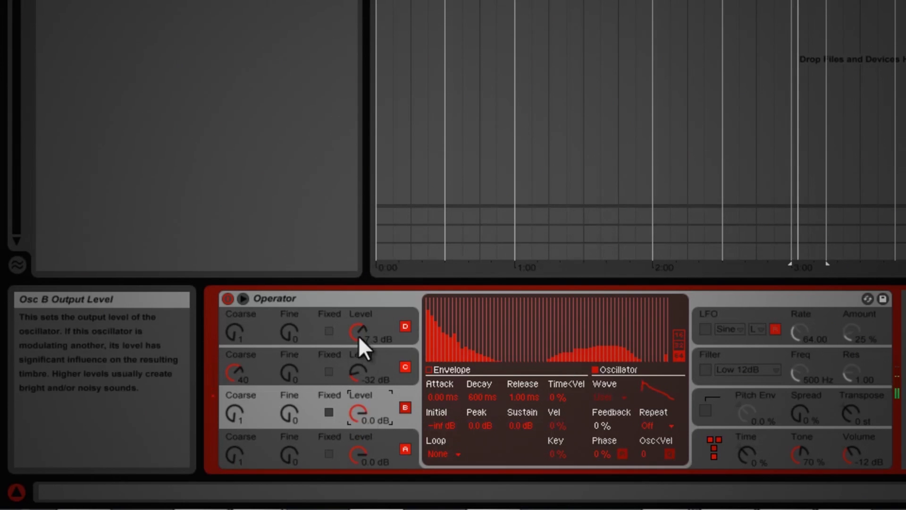
pyautogui.click(368, 316)
pyautogui.click(454, 336)
pyautogui.click(447, 327)
pyautogui.click(458, 331)
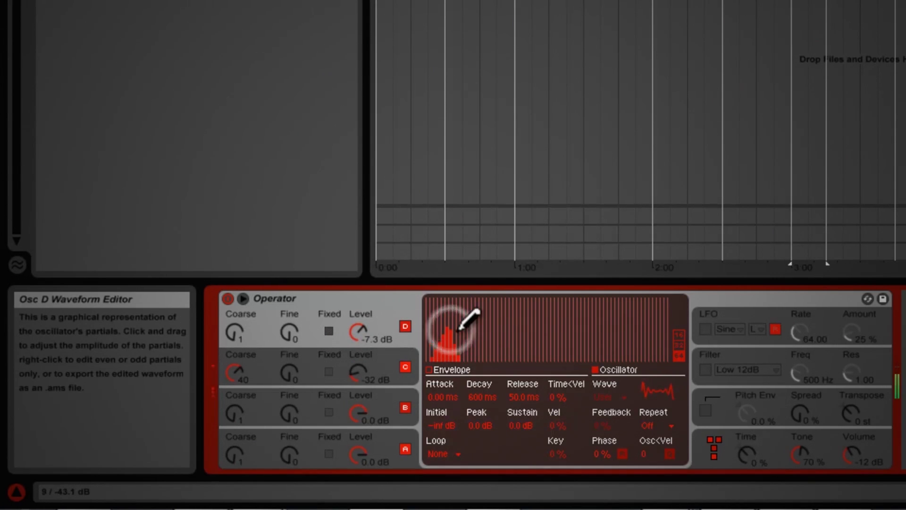
# Rebalance the modulating oscillators by sweeping Osc B's level, leaving Osc D at -18 dB and Osc B at 0.0 dB.
pyautogui.click(359, 410)
pyautogui.moveTo(358, 411); pyautogui.dragTo(359, 409)
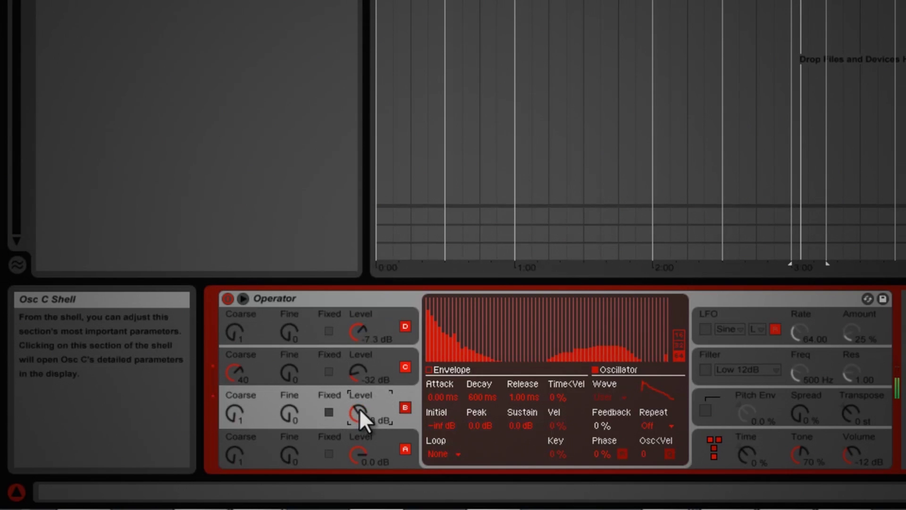
pyautogui.click(357, 369)
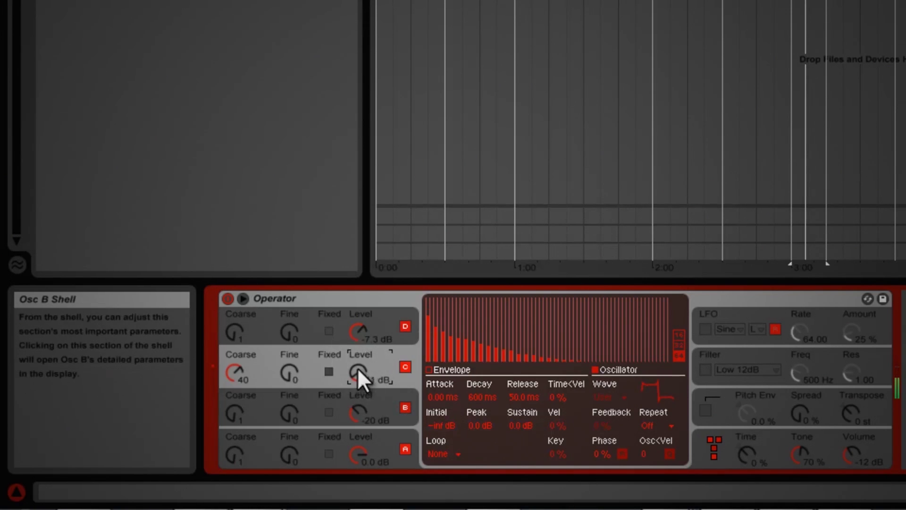
pyautogui.moveTo(358, 367); pyautogui.dragTo(356, 376)
pyautogui.click(360, 417)
pyautogui.moveTo(359, 417); pyautogui.dragTo(358, 389)
pyautogui.click(359, 372)
pyautogui.click(365, 329)
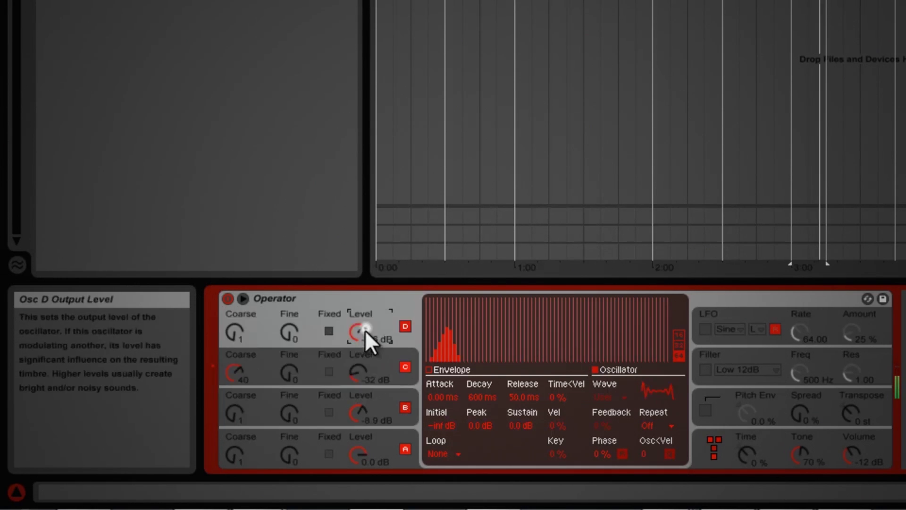
pyautogui.moveTo(361, 416); pyautogui.dragTo(362, 353)
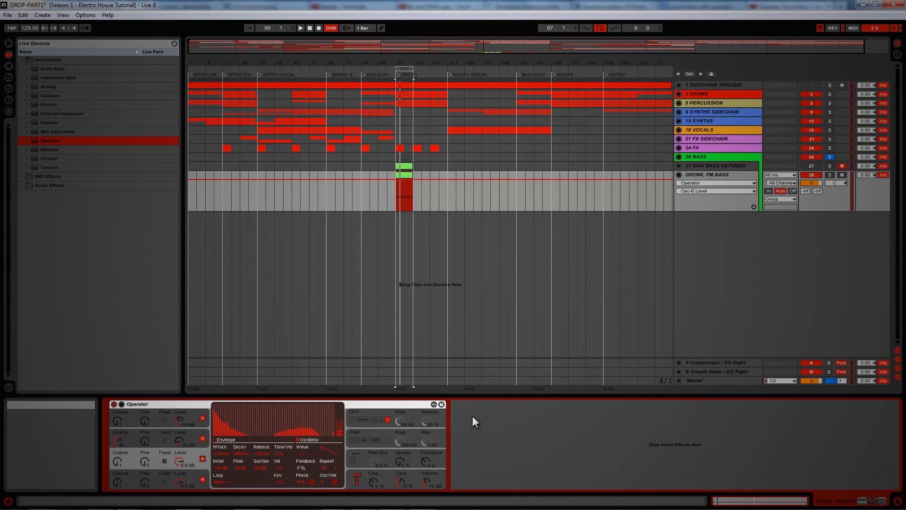
# Group the Operator device into an Instrument Rack and show the rack's chain list and macro controls.
pyautogui.click(397, 189)
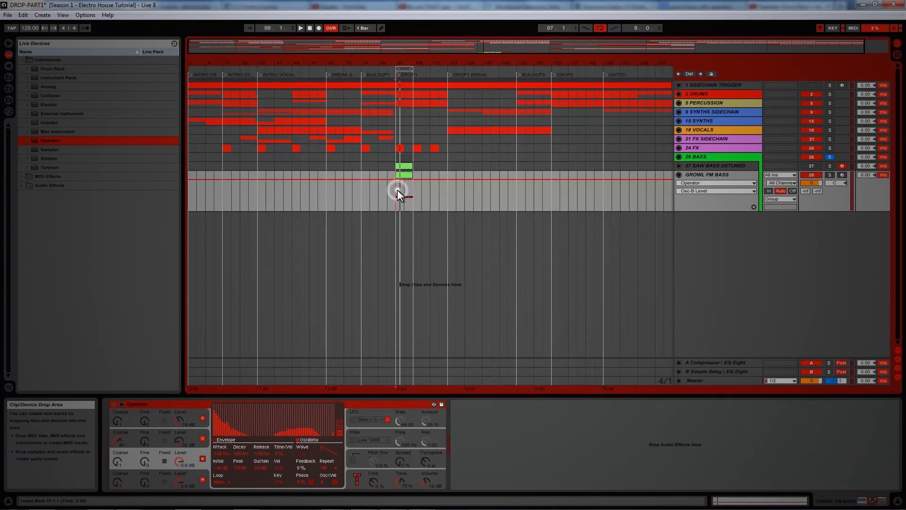
pyautogui.click(400, 172)
pyautogui.click(184, 404)
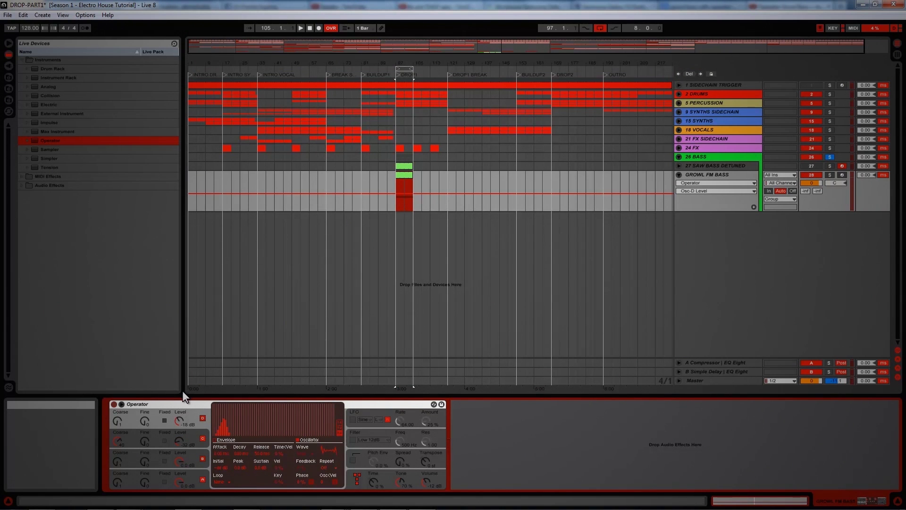
pyautogui.hotkey('ctrl', 'g')
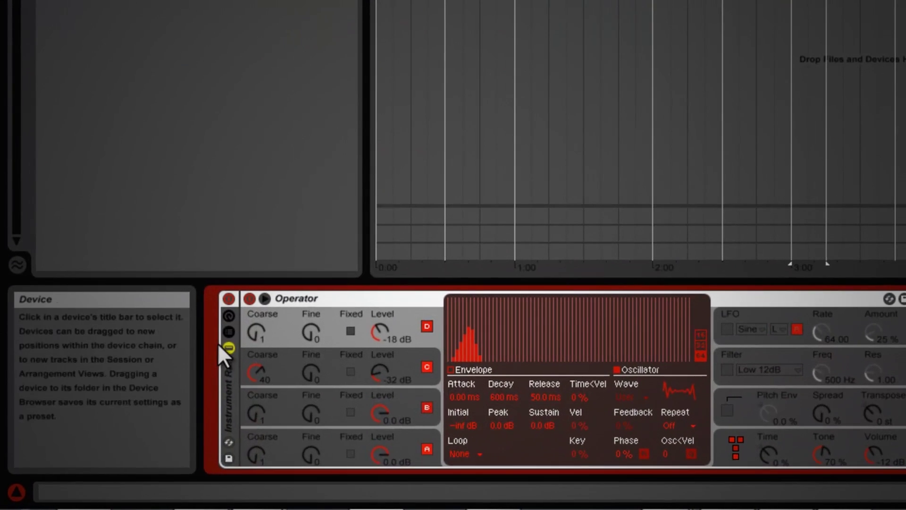
pyautogui.click(230, 333)
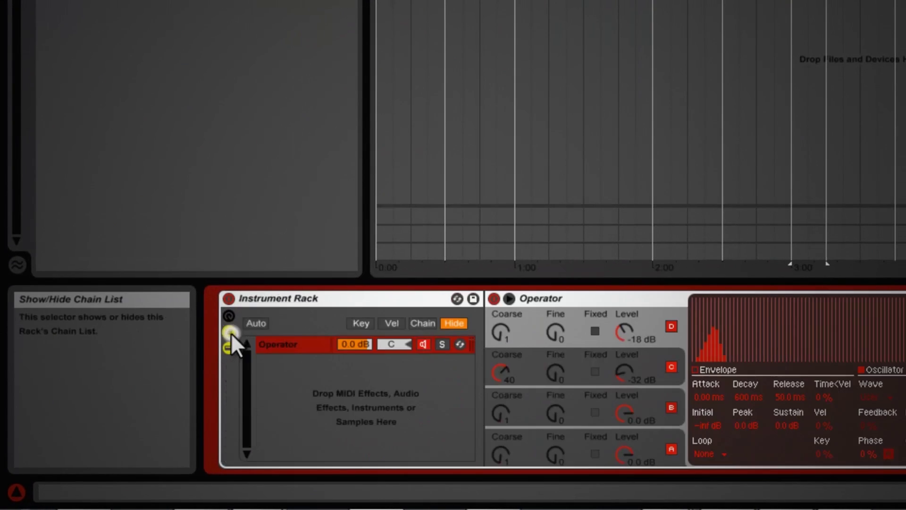
pyautogui.click(230, 316)
pyautogui.click(545, 429)
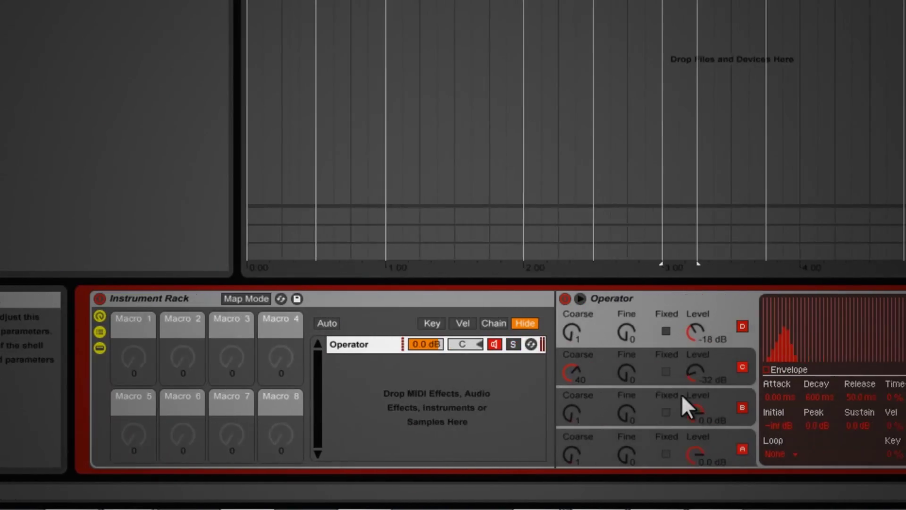
# Map Osc B's output level to Macro 1 and rename the macro OSC B LEVEL.
pyautogui.click(698, 455)
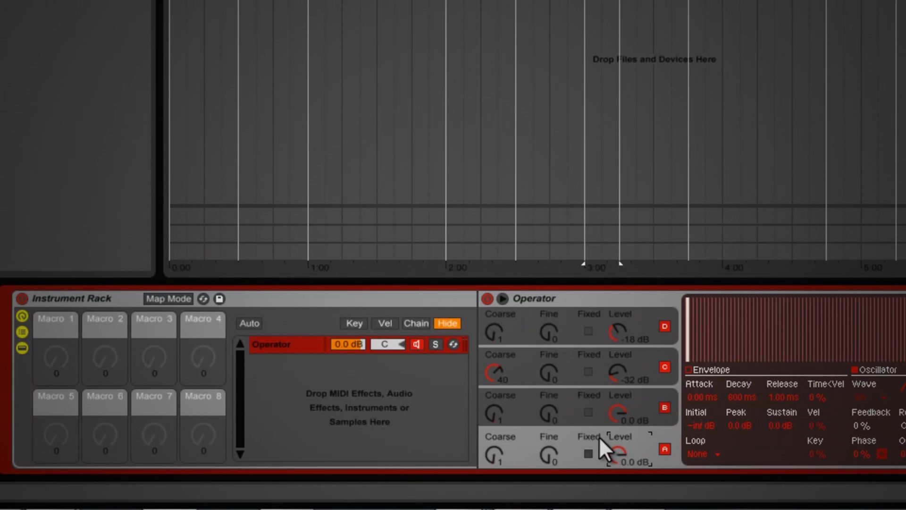
pyautogui.click(575, 412)
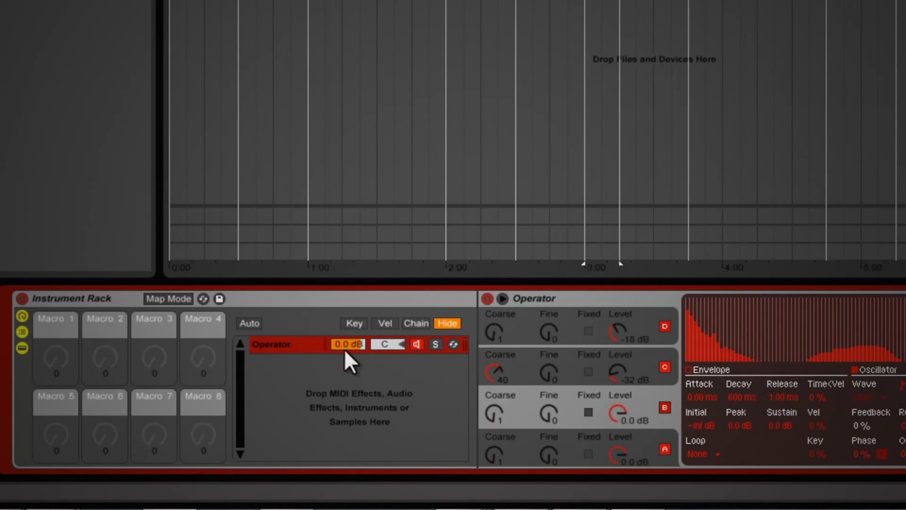
pyautogui.click(148, 299)
pyautogui.click(622, 414)
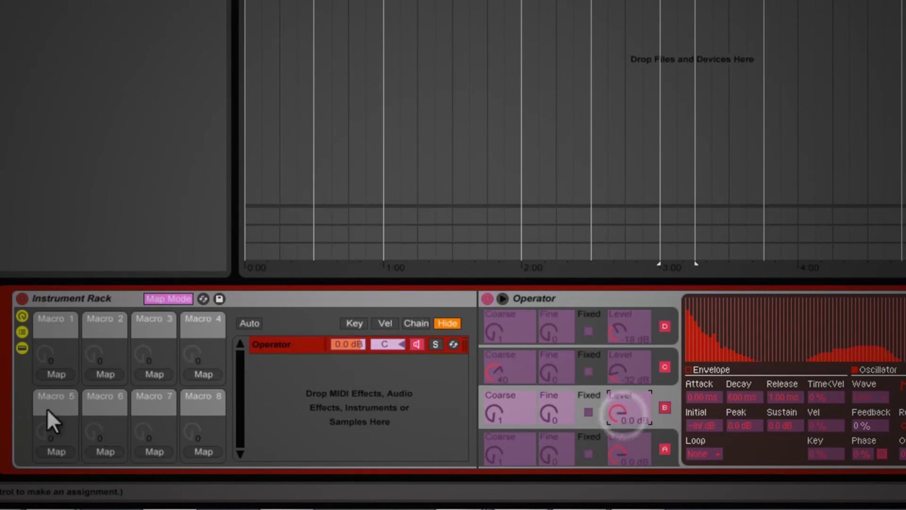
pyautogui.click(52, 374)
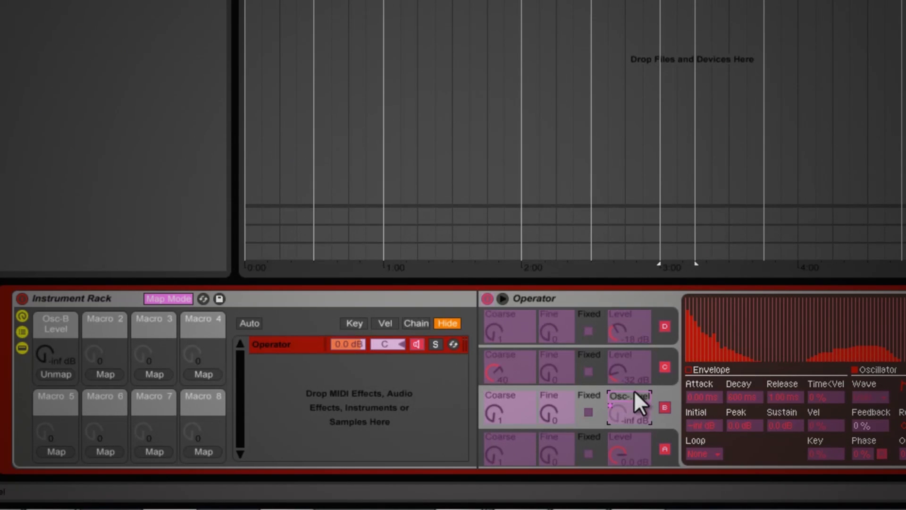
pyautogui.click(167, 298)
pyautogui.click(57, 328)
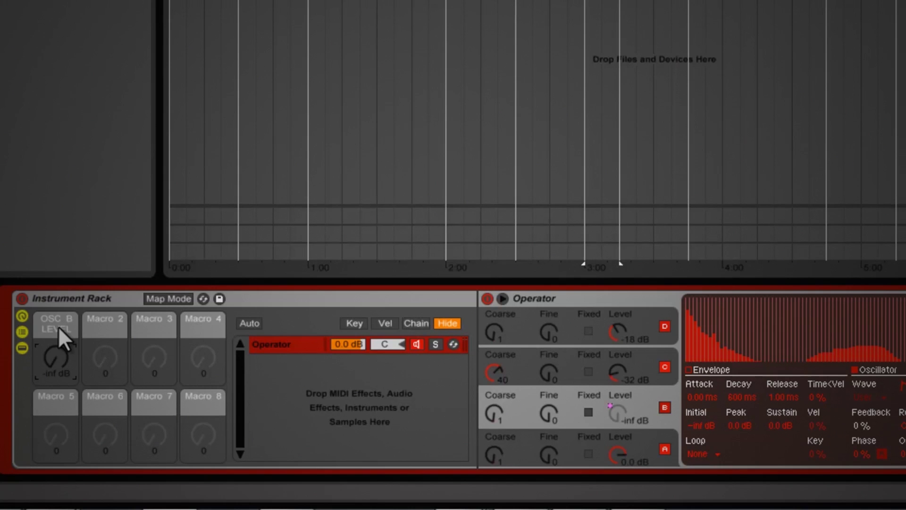
# Sweep the OSC B LEVEL macro, leaving it at 0.0 dB, set Osc C's level to -30 dB, and audition Osc D's level.
pyautogui.moveTo(67, 369); pyautogui.dragTo(60, 349)
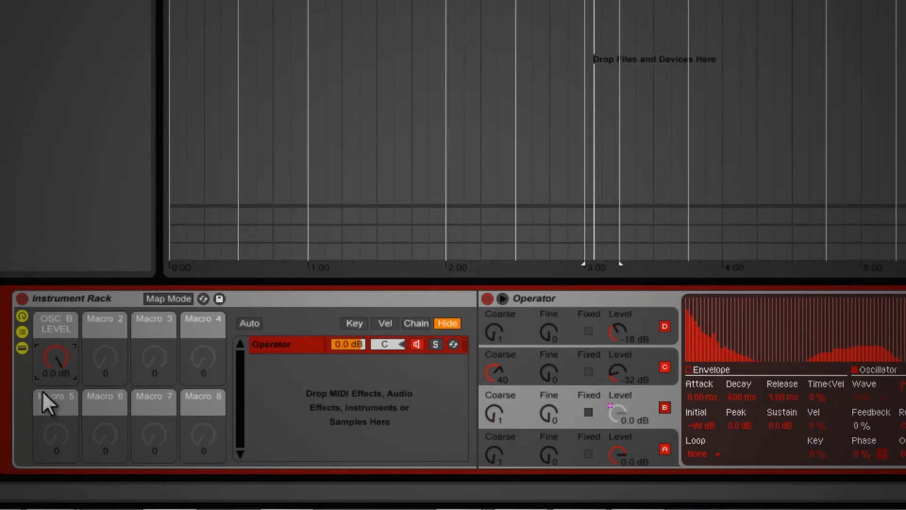
pyautogui.click(617, 373)
pyautogui.moveTo(617, 372); pyautogui.dragTo(615, 376)
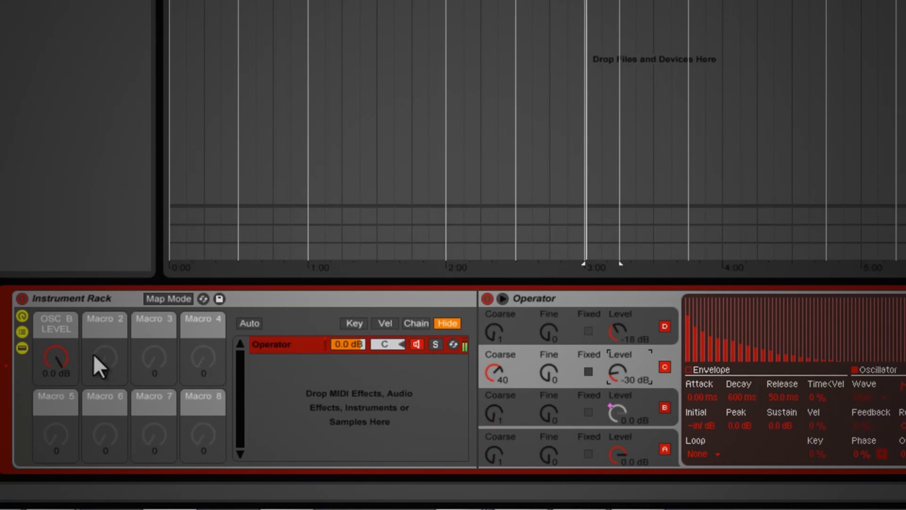
pyautogui.moveTo(57, 361); pyautogui.dragTo(58, 361)
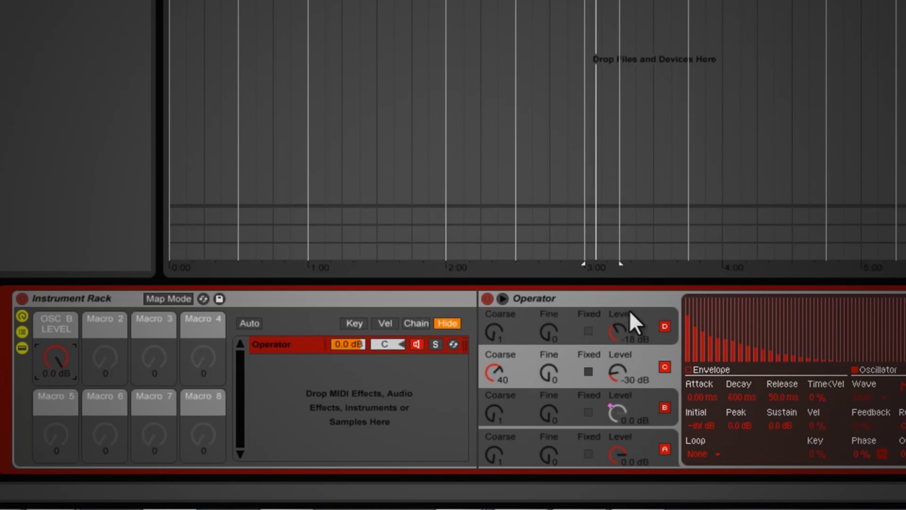
pyautogui.click(621, 326)
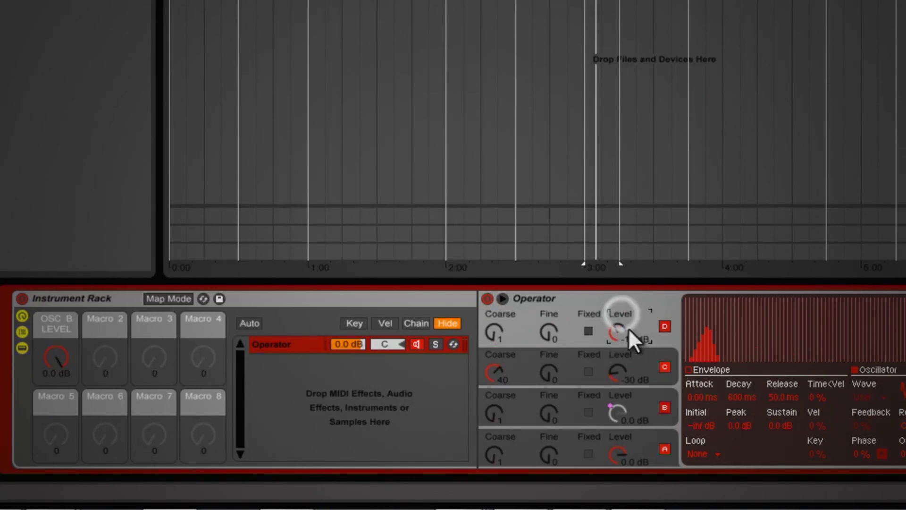
pyautogui.moveTo(621, 328); pyautogui.dragTo(621, 328)
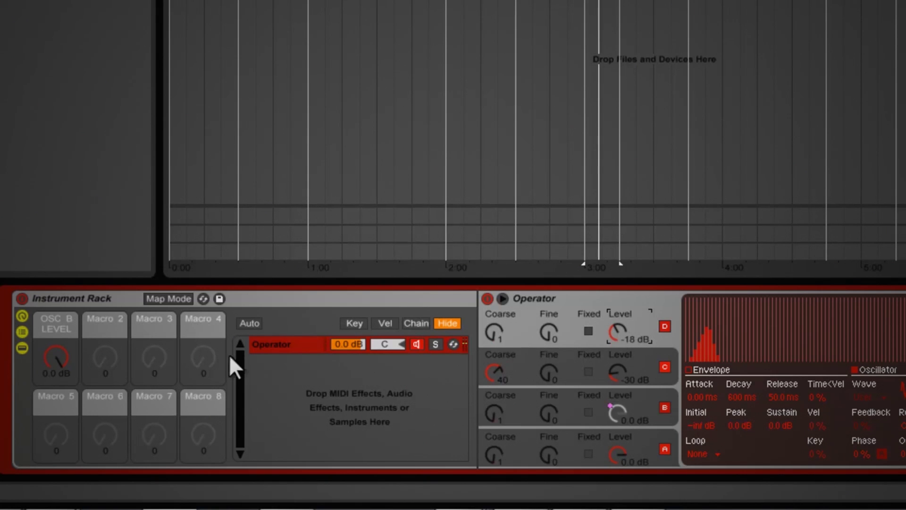
# Map Osc D's output level to Macro 2 and limit its range to -18 dB minimum and -6.2 dB maximum.
pyautogui.click(163, 298)
pyautogui.click(616, 330)
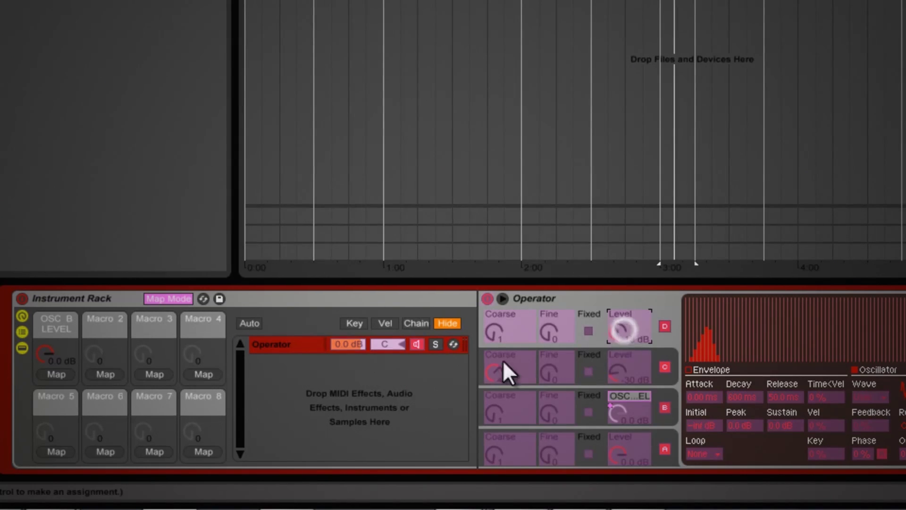
pyautogui.click(104, 375)
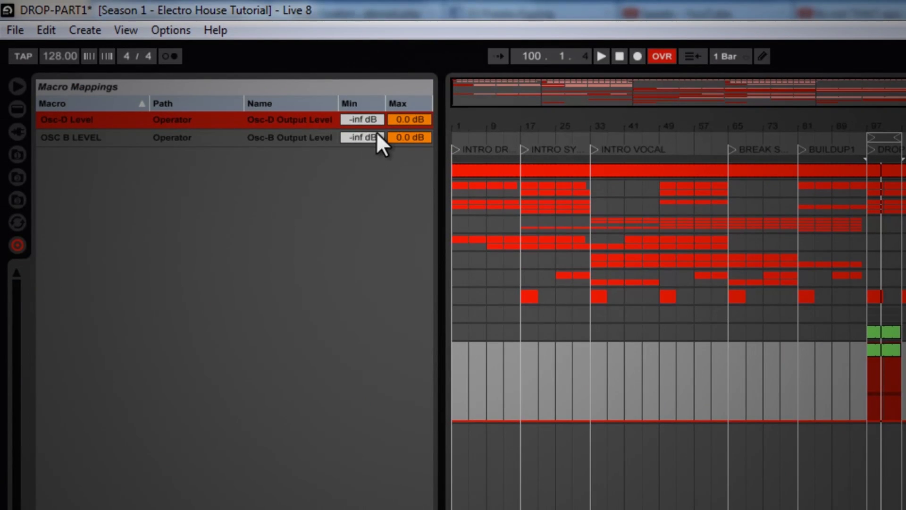
pyautogui.click(369, 118)
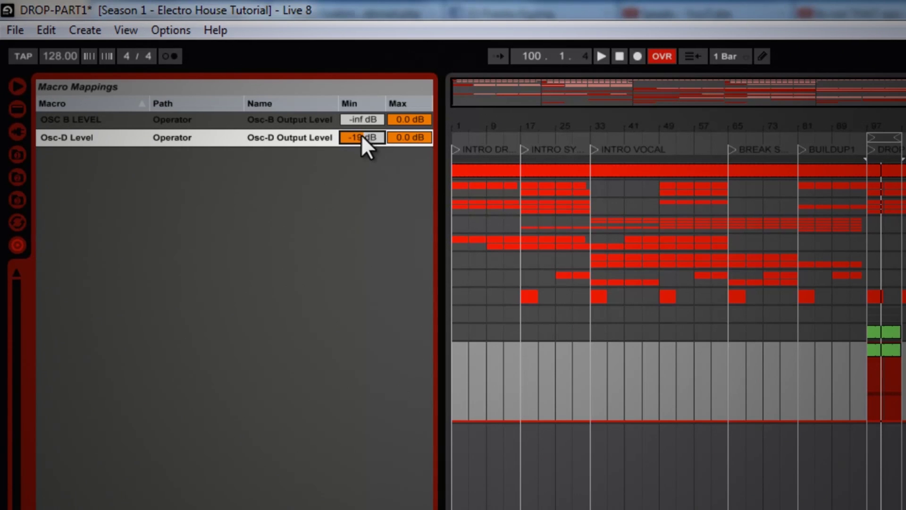
pyautogui.moveTo(410, 135); pyautogui.dragTo(410, 134)
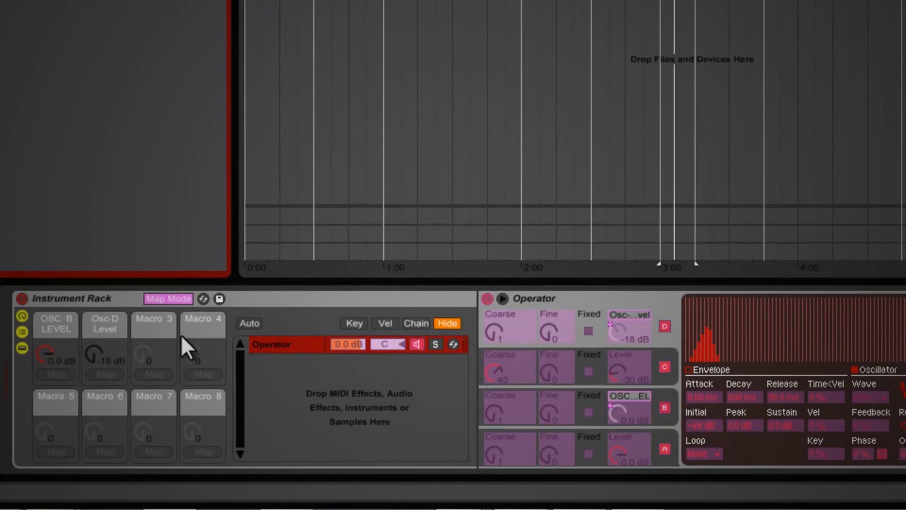
# Raise the second macro to -13 dB and rename it OSC D LEVEL.
pyautogui.moveTo(92, 355)
pyautogui.mouseDown()
pyautogui.moveTo(90, 365)
pyautogui.moveTo(92, 355)
pyautogui.mouseUp()
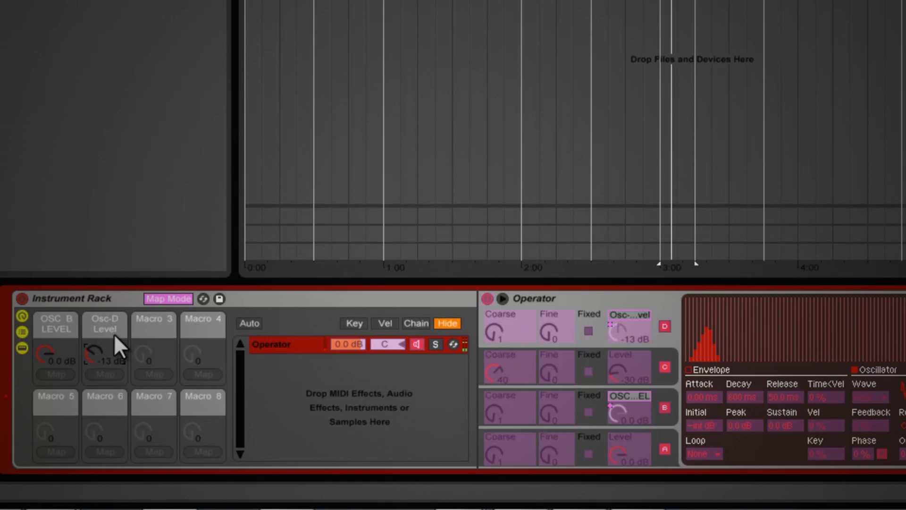
pyautogui.hotkey('ctrl', 'r')
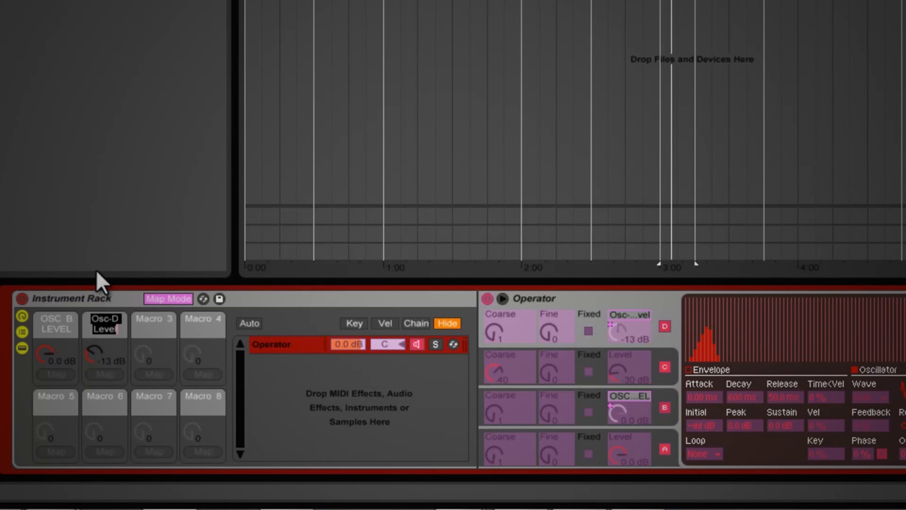
pyautogui.write('OSC D LEVEL')
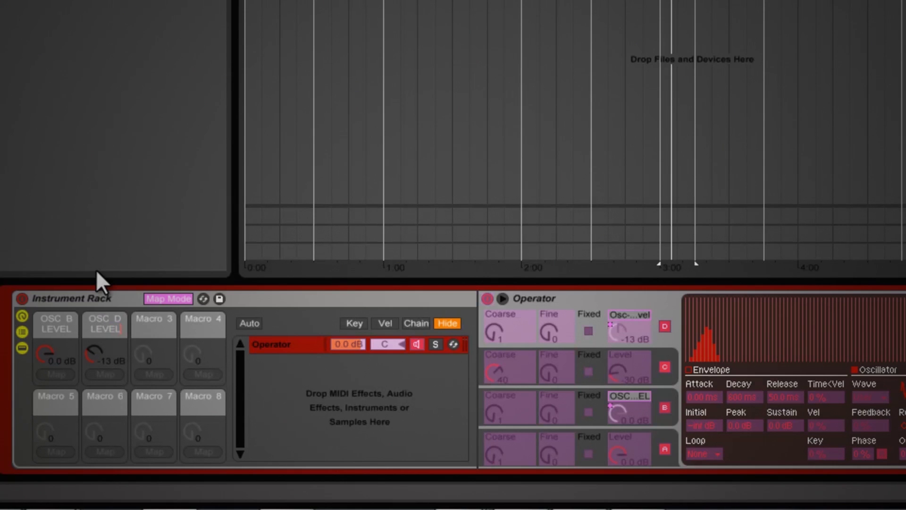
pyautogui.press('Return')
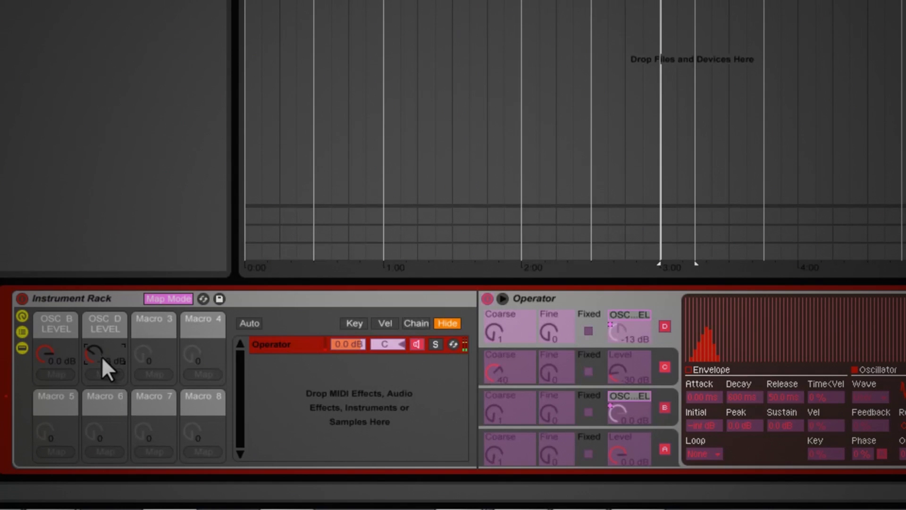
# Lower the minimum of the OSC D LEVEL mapping to -25 dB and audition the sound by sweeping both level macros.
pyautogui.moveTo(95, 350); pyautogui.dragTo(42, 353)
pyautogui.moveTo(102, 348); pyautogui.dragTo(50, 347)
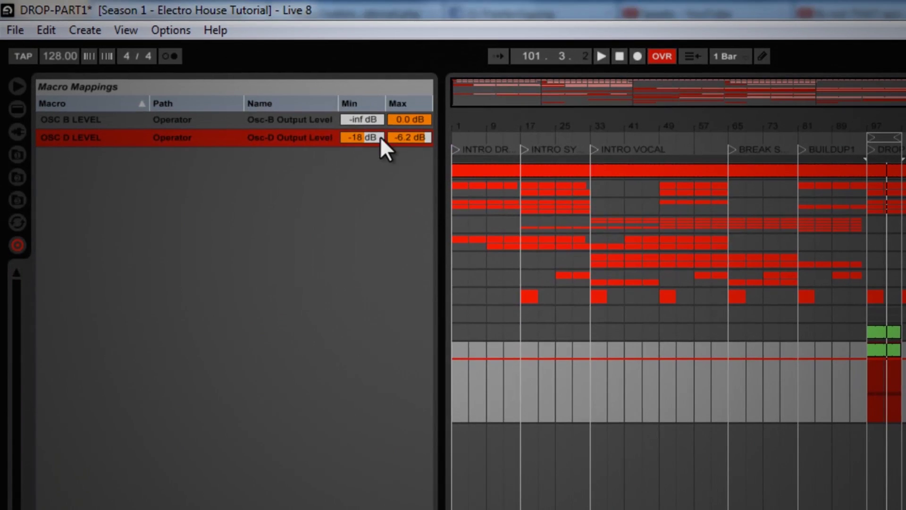
pyautogui.moveTo(343, 63); pyautogui.dragTo(344, 62)
pyautogui.moveTo(372, 136); pyautogui.dragTo(372, 138)
pyautogui.press('space')
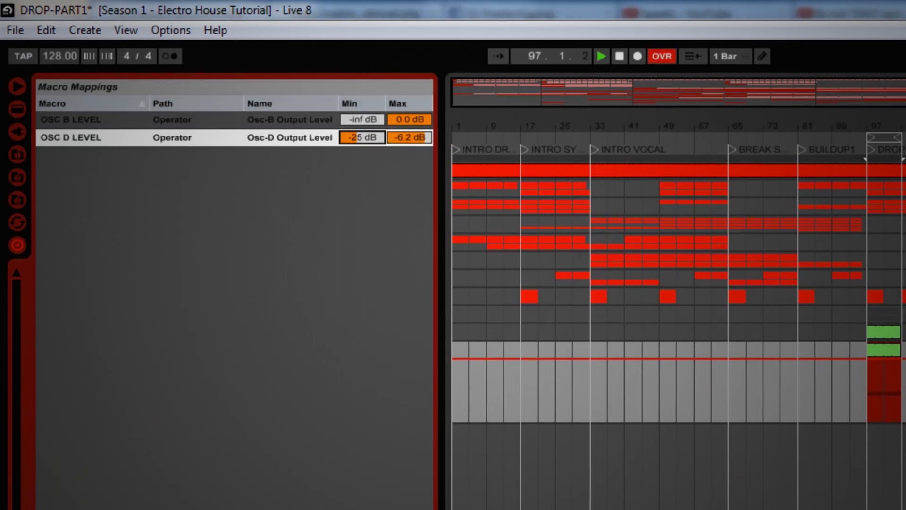
pyautogui.moveTo(53, 357); pyautogui.dragTo(53, 353)
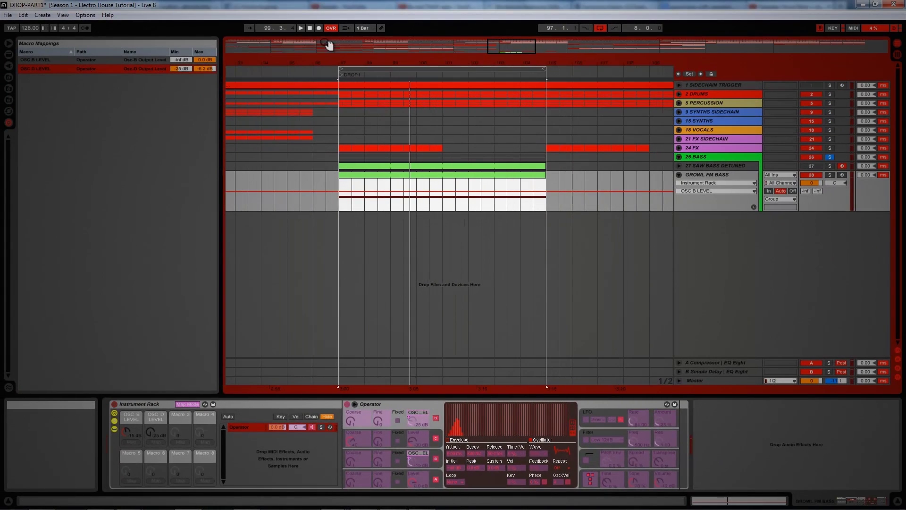
# Audition the opening of the DROP1 section from bar 97, with the OSC B LEVEL automation lane in view.
pyautogui.click(342, 204)
pyautogui.moveTo(370, 60); pyautogui.dragTo(367, 60)
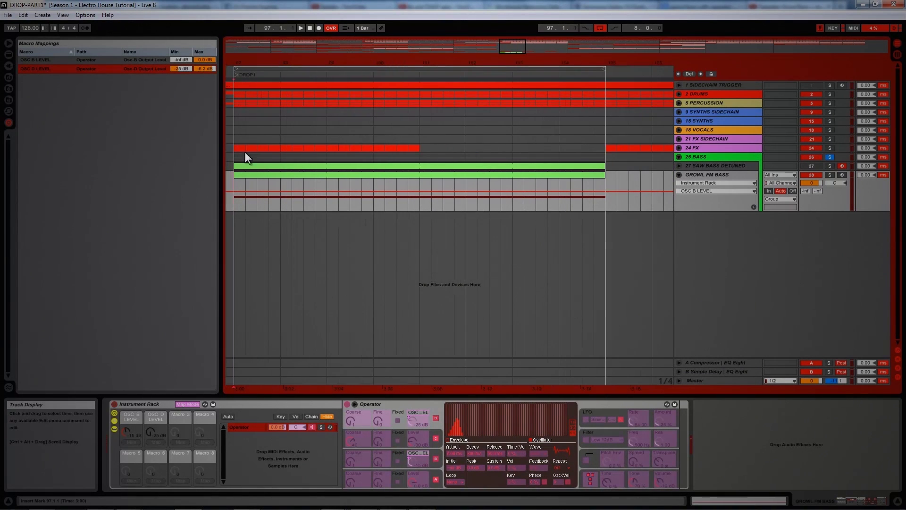
pyautogui.click(235, 201)
pyautogui.press('space')
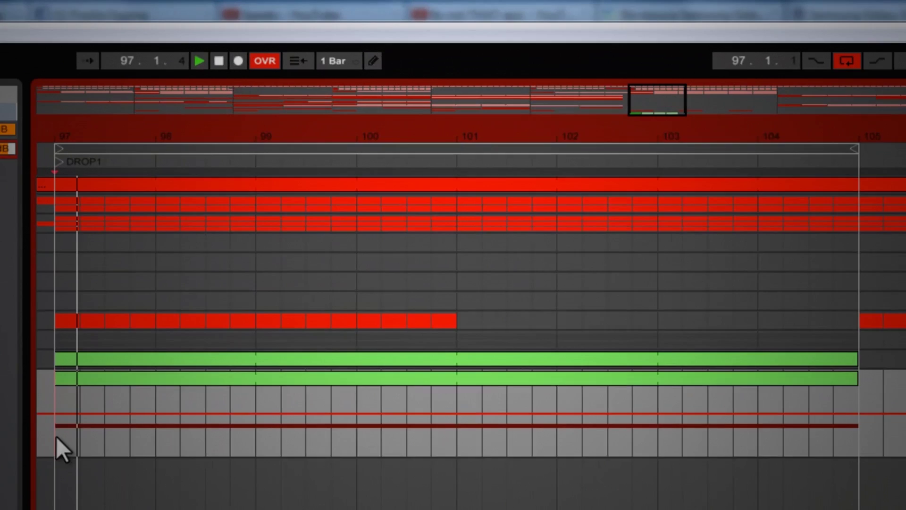
pyautogui.press('space')
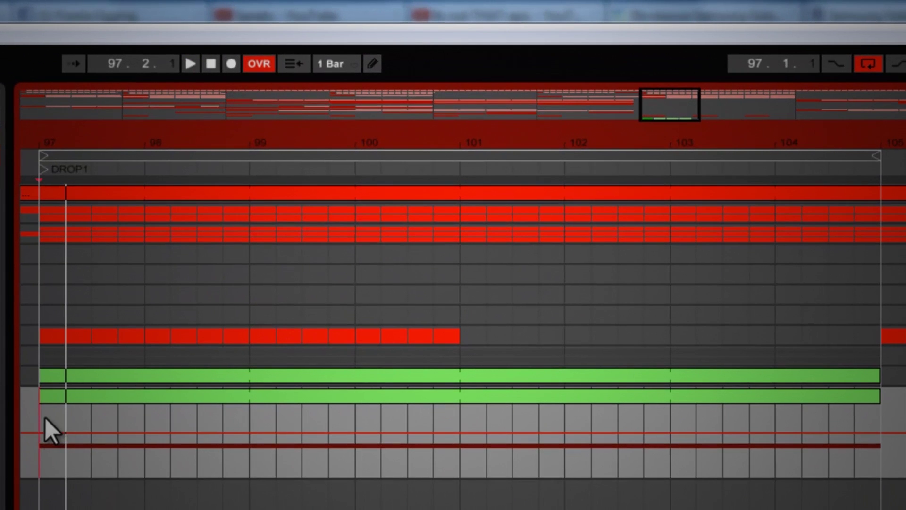
# Raise the OSC B LEVEL automation over bar 97's first beat to about -9.7 dB, remove its starting breakpoint and audition the ramp.
pyautogui.click(142, 508)
pyautogui.moveTo(40, 419)
pyautogui.mouseDown()
pyautogui.moveTo(51, 420)
pyautogui.moveTo(53, 433)
pyautogui.moveTo(41, 421)
pyautogui.mouseUp()
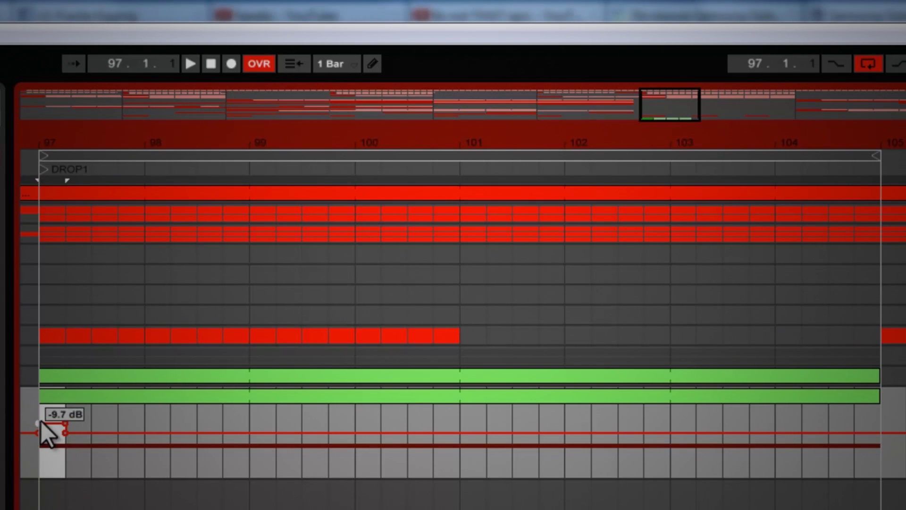
pyautogui.click(39, 424)
pyautogui.click(44, 415)
pyautogui.press('space')
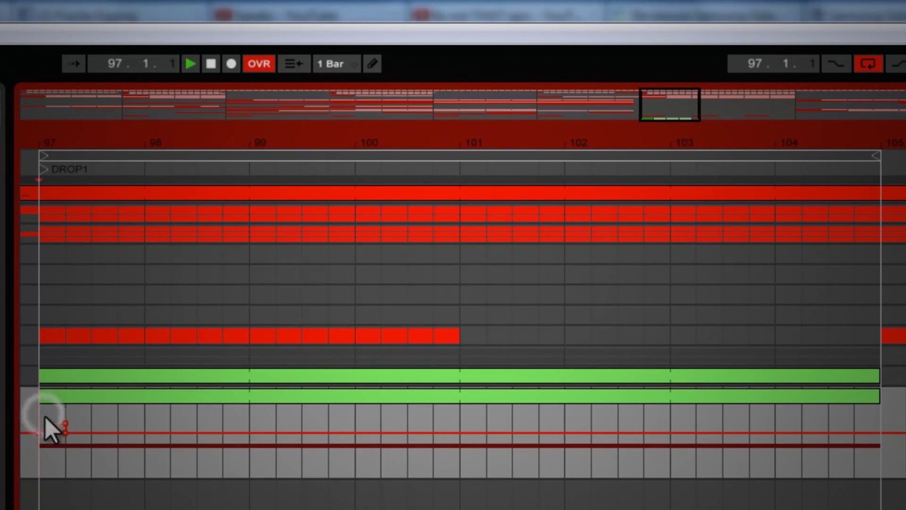
pyautogui.press('space')
# Reshape the first-beat OSC B LEVEL ramp to rise from -inf dB at bar 97 to -4.1 dB at 97.2, and audition it.
pyautogui.moveTo(67, 138); pyautogui.dragTo(81, 142)
pyautogui.moveTo(182, 422)
pyautogui.press('space')
pyautogui.moveTo(182, 423); pyautogui.dragTo(180, 417)
pyautogui.moveTo(129, 432)
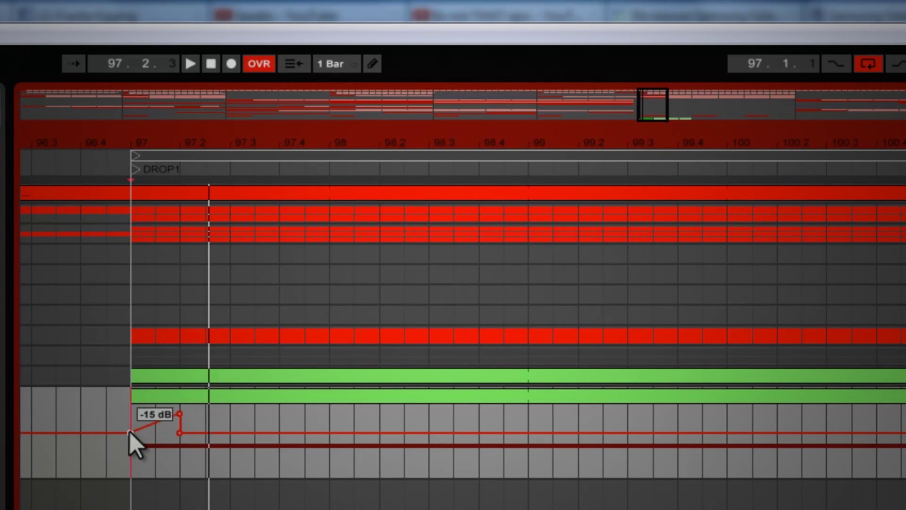
pyautogui.moveTo(130, 432); pyautogui.dragTo(130, 476)
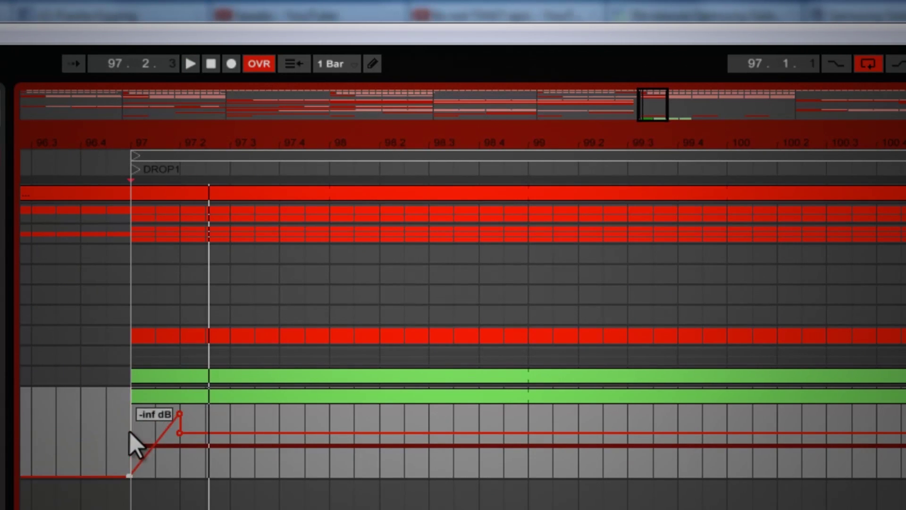
pyautogui.press('space')
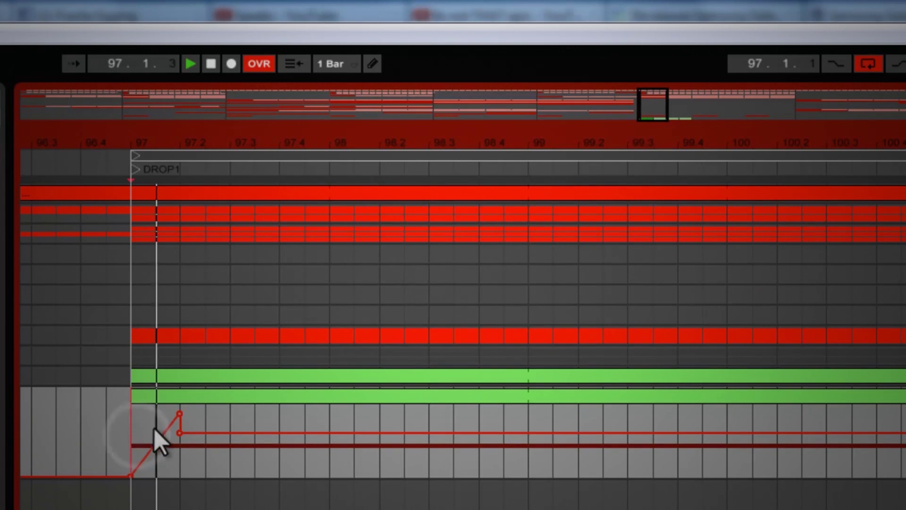
# Add a breakpoint just after bar 97 for a steeper initial rise, audition it, and drop the level after 97.2 to -inf dB.
pyautogui.moveTo(156, 445)
pyautogui.mouseDown()
pyautogui.moveTo(151, 412)
pyautogui.moveTo(136, 412)
pyautogui.moveTo(139, 430)
pyautogui.mouseUp()
pyautogui.press('space')
pyautogui.press('space')
pyautogui.click(128, 439)
pyautogui.press('space')
pyautogui.press('space')
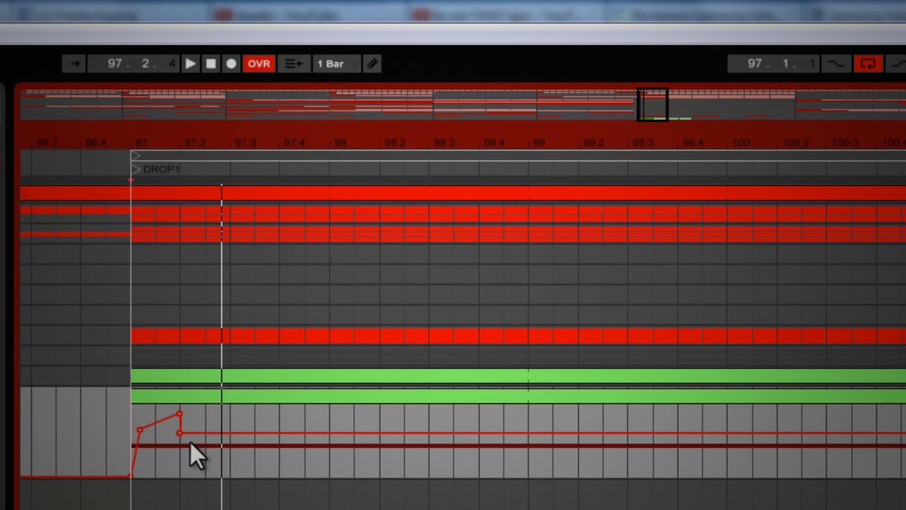
pyautogui.moveTo(183, 434); pyautogui.dragTo(181, 477)
pyautogui.click(183, 432)
# Copy the first beat's OSC B LEVEL envelope, paste it onto the second beat at 97.2, and audition both pulses.
pyautogui.moveTo(173, 435); pyautogui.dragTo(121, 443)
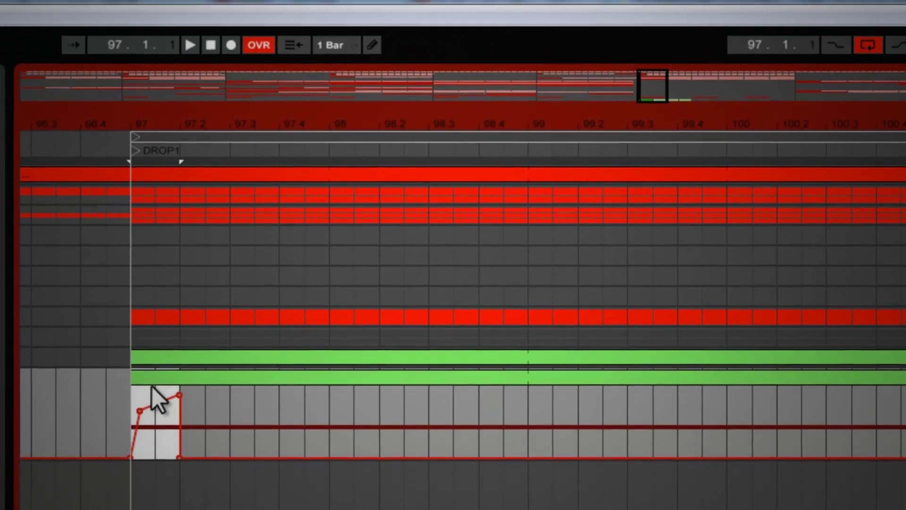
pyautogui.rightClick(147, 418)
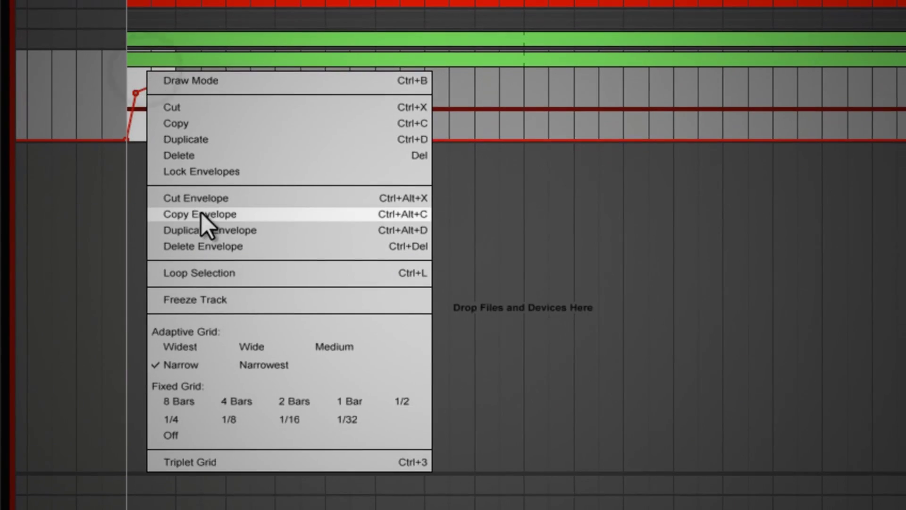
pyautogui.click(202, 215)
pyautogui.moveTo(183, 118); pyautogui.dragTo(225, 118)
pyautogui.rightClick(209, 112)
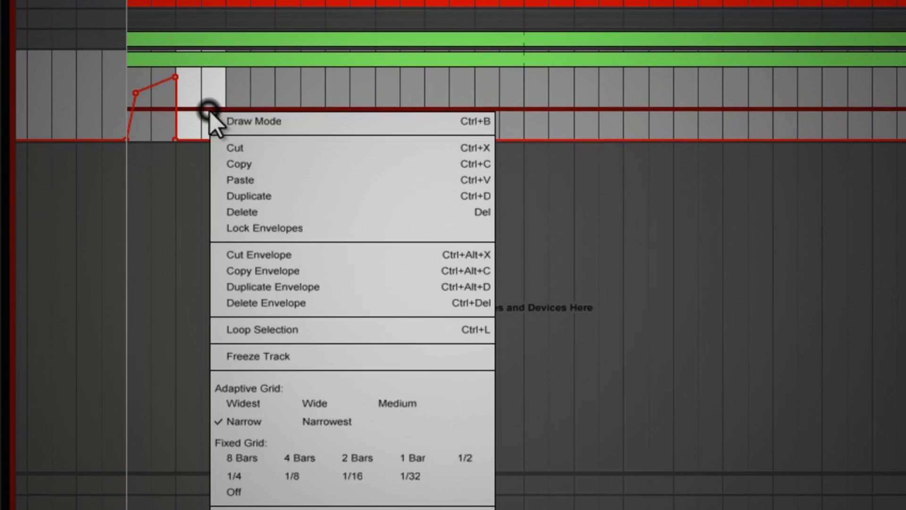
pyautogui.click(259, 186)
pyautogui.click(125, 108)
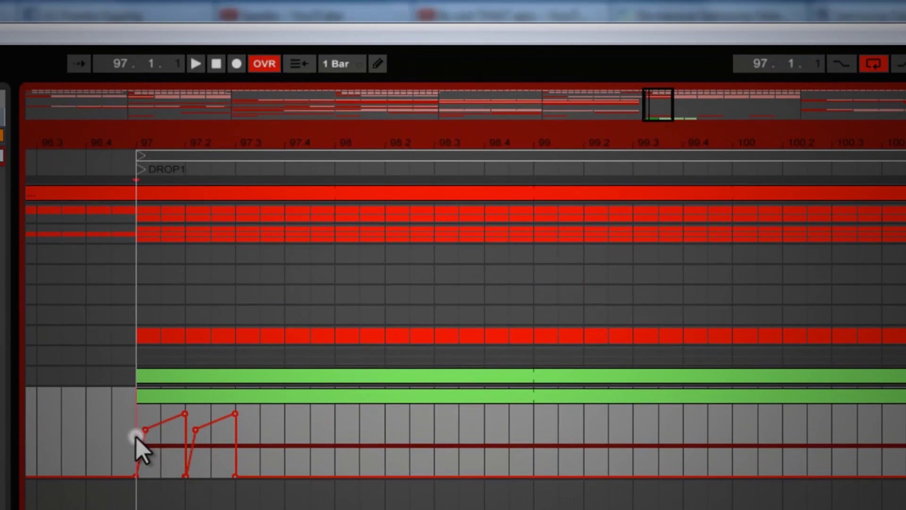
pyautogui.press('space')
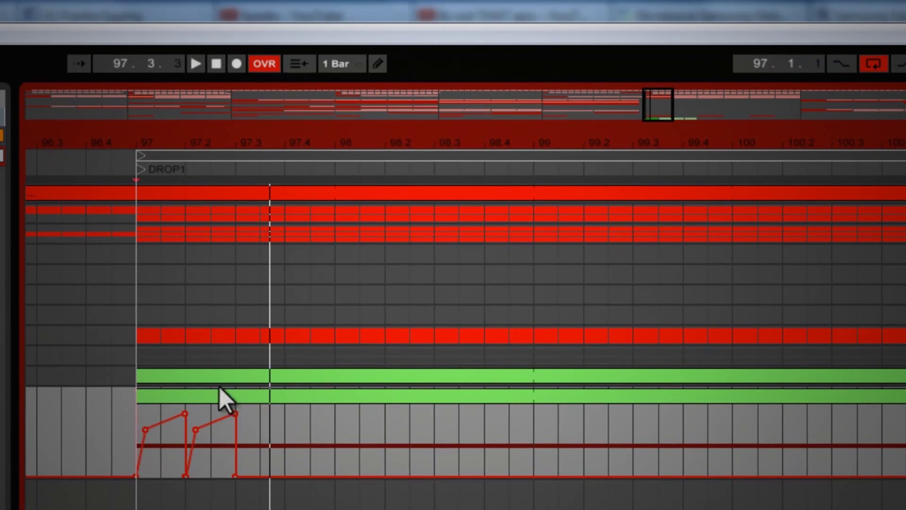
pyautogui.press('space')
pyautogui.press('space')
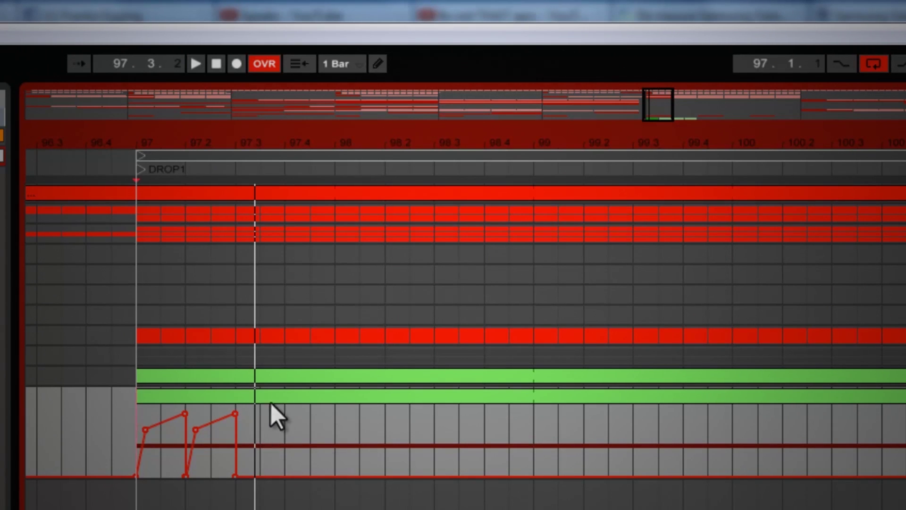
# Reshape the second pulse by lowering its peak and initial breakpoint and adding a mid-beat breakpoint that forms a plateau, auditioning the variations.
pyautogui.moveTo(238, 417)
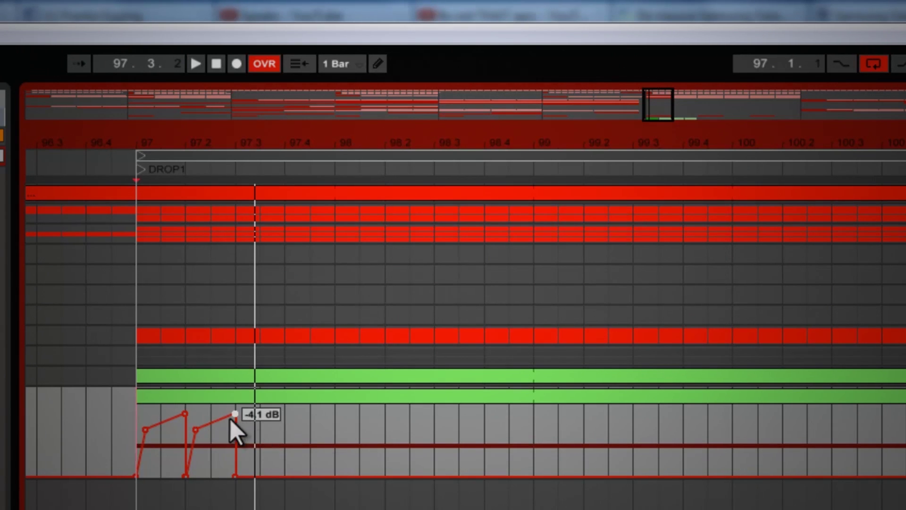
pyautogui.moveTo(235, 414); pyautogui.dragTo(236, 426)
pyautogui.press('space')
pyautogui.press('space')
pyautogui.moveTo(236, 427); pyautogui.dragTo(212, 428)
pyautogui.press('space')
pyautogui.press('space')
pyautogui.press('space')
pyautogui.press('space')
pyautogui.press('space')
pyautogui.press('space')
pyautogui.press('space')
pyautogui.press('space')
pyautogui.press('space')
pyautogui.press('space')
pyautogui.press('space')
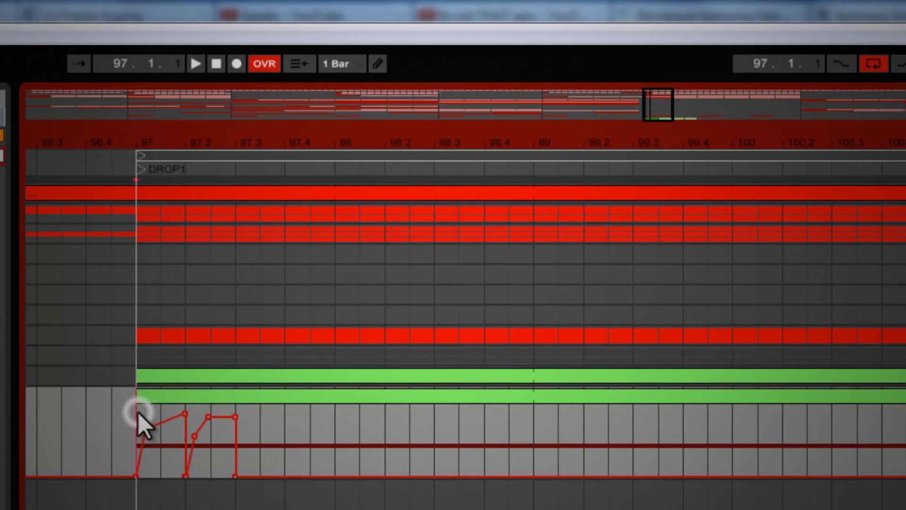
pyautogui.press('space')
# Remove the second pulse's mid-beat breakpoint, raise its peak at 97.3 to the first pulse's height, and audition the result.
pyautogui.doubleClick(209, 418)
pyautogui.press('space')
pyautogui.press('space')
pyautogui.moveTo(233, 418)
pyautogui.moveTo(233, 418); pyautogui.dragTo(234, 417)
pyautogui.press('space')
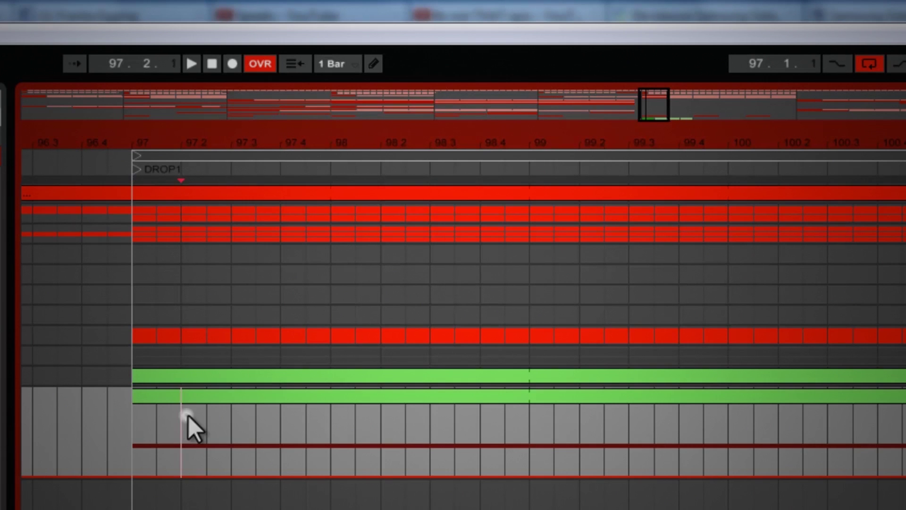
# Create a low ramp in the OSC D LEVEL automation from 97.2 to 97.3 that drops back down at its end, and audition it.
pyautogui.click(188, 418)
pyautogui.click(214, 425)
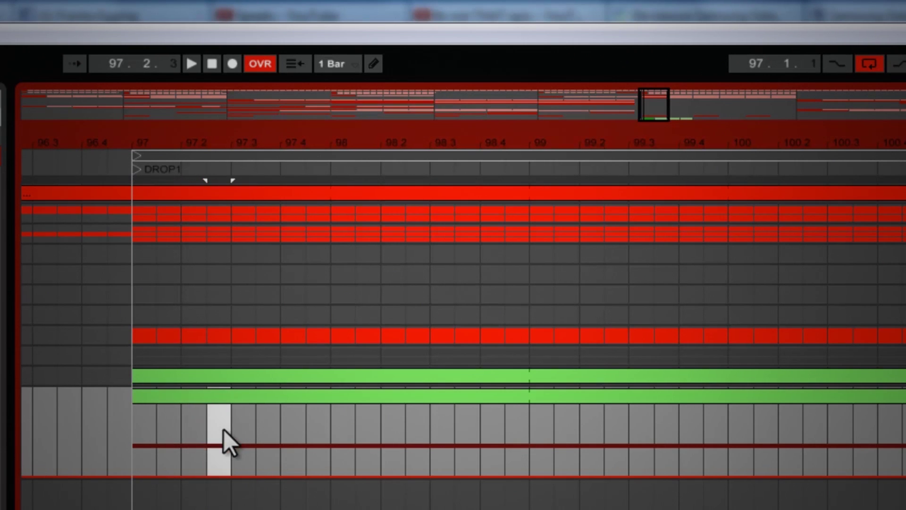
pyautogui.moveTo(229, 423)
pyautogui.mouseDown()
pyautogui.moveTo(198, 424)
pyautogui.moveTo(184, 440)
pyautogui.mouseUp()
pyautogui.moveTo(201, 476); pyautogui.dragTo(184, 453)
pyautogui.click(185, 453)
pyautogui.click(132, 430)
pyautogui.press('space')
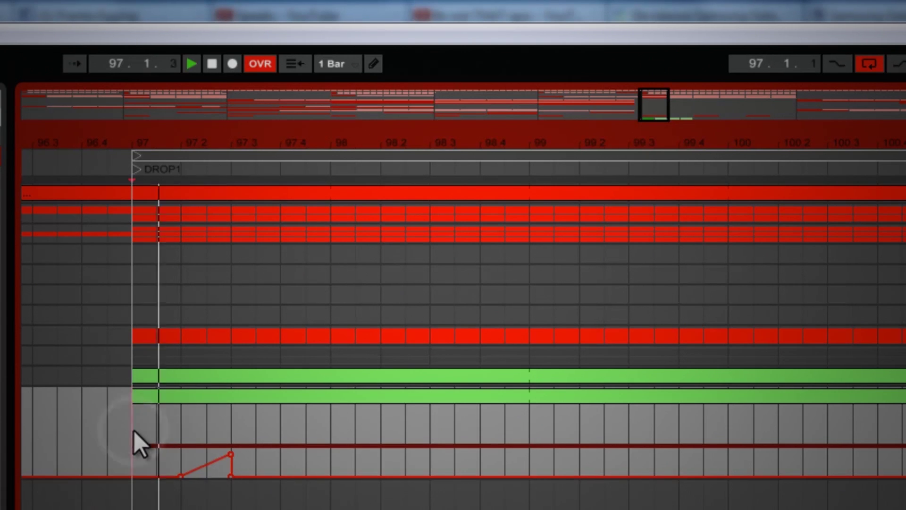
pyautogui.press('space')
# Add a breakpoint midway through the OSC D LEVEL ramp and level it with the end breakpoint to form a plateau, auditioning the shape.
pyautogui.moveTo(209, 463); pyautogui.dragTo(211, 464)
pyautogui.click(134, 433)
pyautogui.press('space')
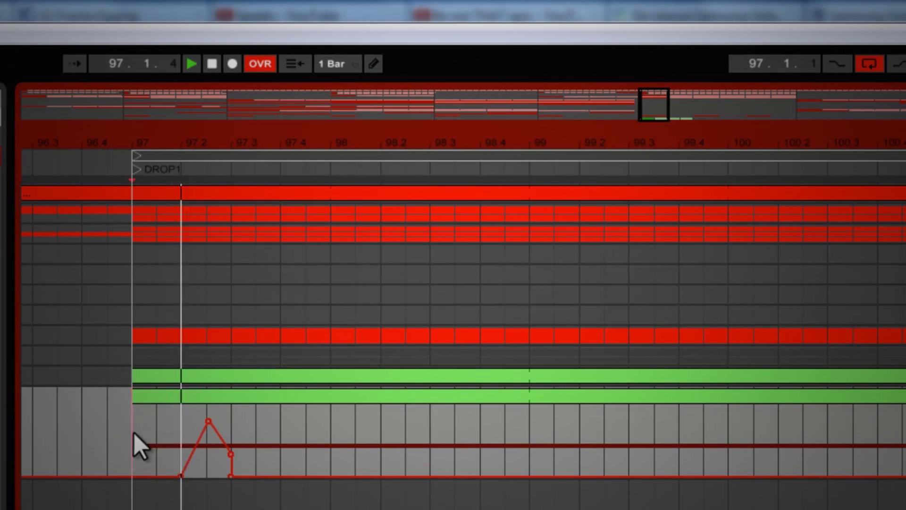
pyautogui.press('space')
pyautogui.moveTo(210, 421); pyautogui.dragTo(212, 422)
pyautogui.moveTo(231, 451); pyautogui.dragTo(225, 446)
pyautogui.press('space')
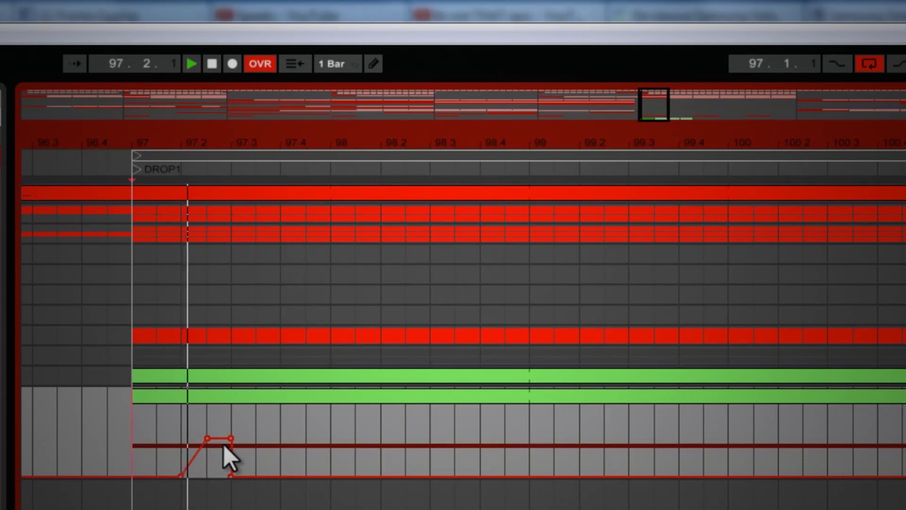
pyautogui.press('space')
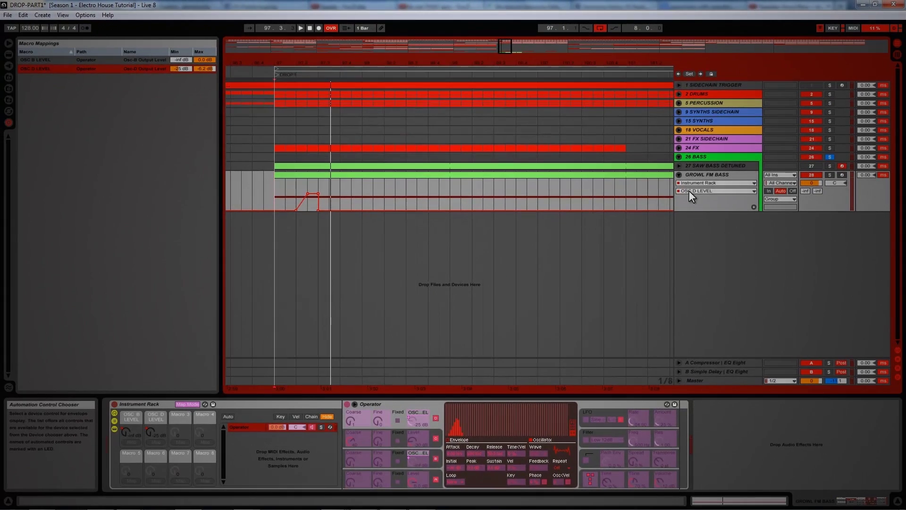
# Show the OSC B LEVEL automation on the GROWL FM BASS track and copy the first half-beat of its envelope from bar 97.
pyautogui.click(689, 191)
pyautogui.click(695, 206)
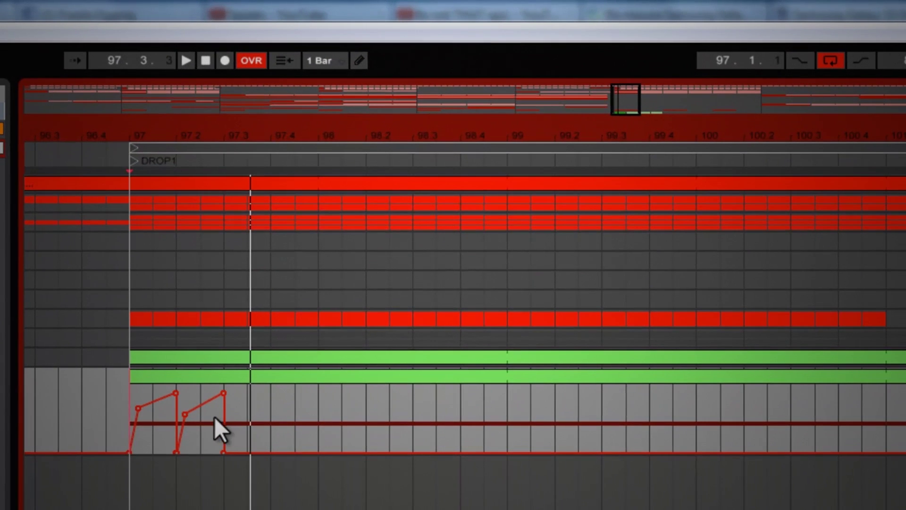
pyautogui.moveTo(201, 127); pyautogui.dragTo(289, 137)
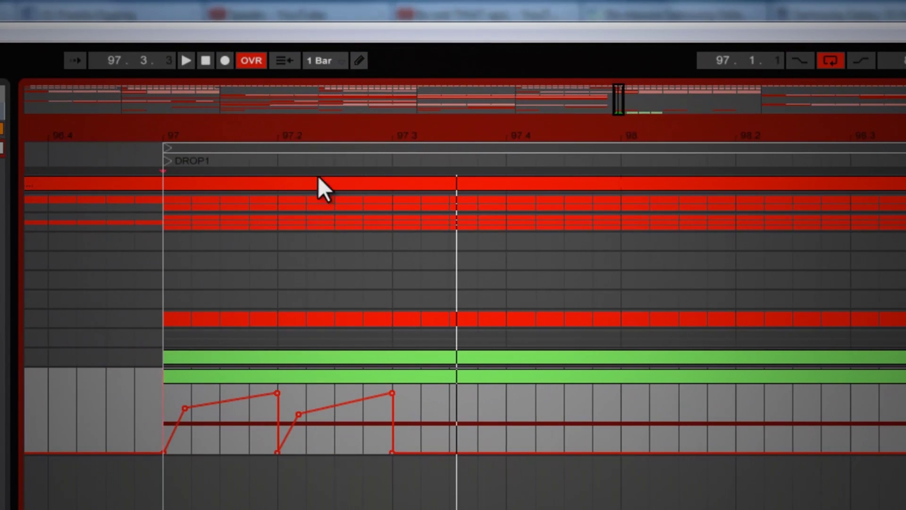
pyautogui.click(171, 413)
pyautogui.moveTo(197, 404); pyautogui.dragTo(210, 406)
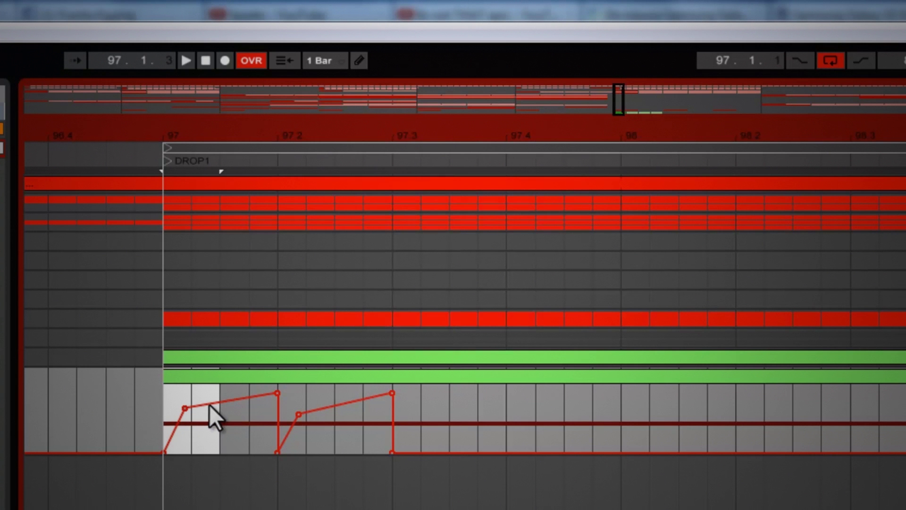
pyautogui.rightClick(201, 388)
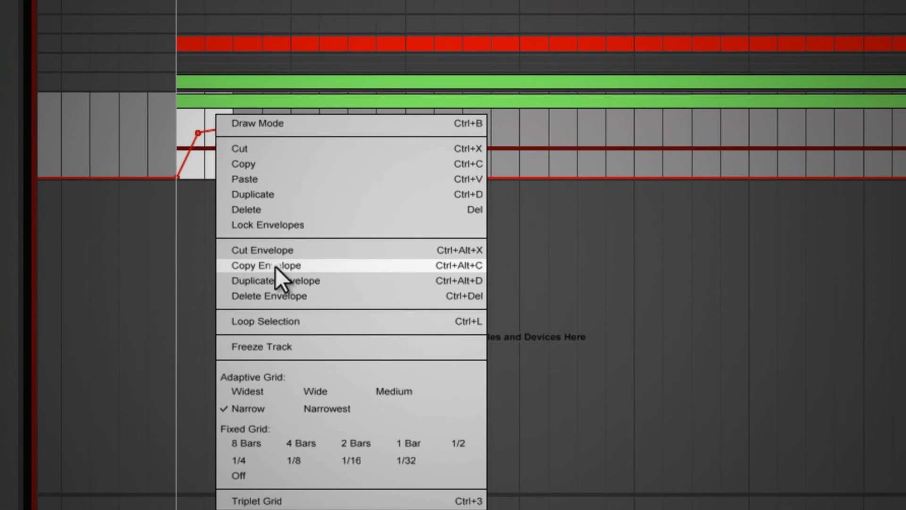
pyautogui.click(276, 267)
# Paste the copied half-beat envelope twice, at 97.3 and at 97.3.3.
pyautogui.click(304, 119)
pyautogui.moveTo(416, 124); pyautogui.dragTo(451, 135)
pyautogui.rightClick(433, 120)
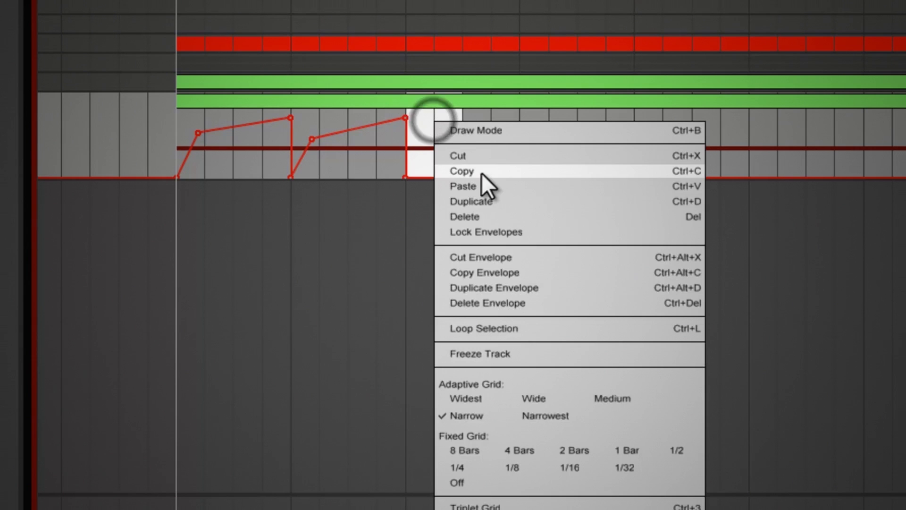
pyautogui.click(482, 184)
pyautogui.moveTo(470, 121); pyautogui.dragTo(506, 125)
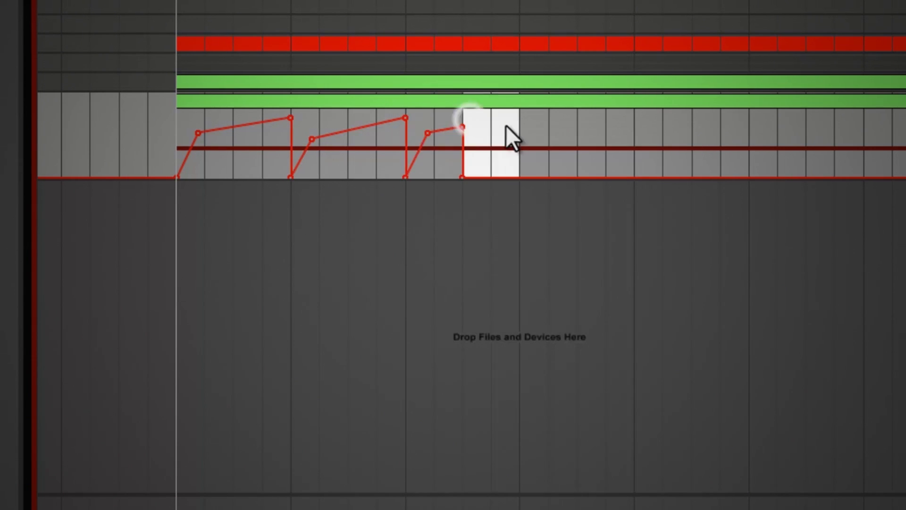
pyautogui.rightClick(502, 130)
pyautogui.click(542, 195)
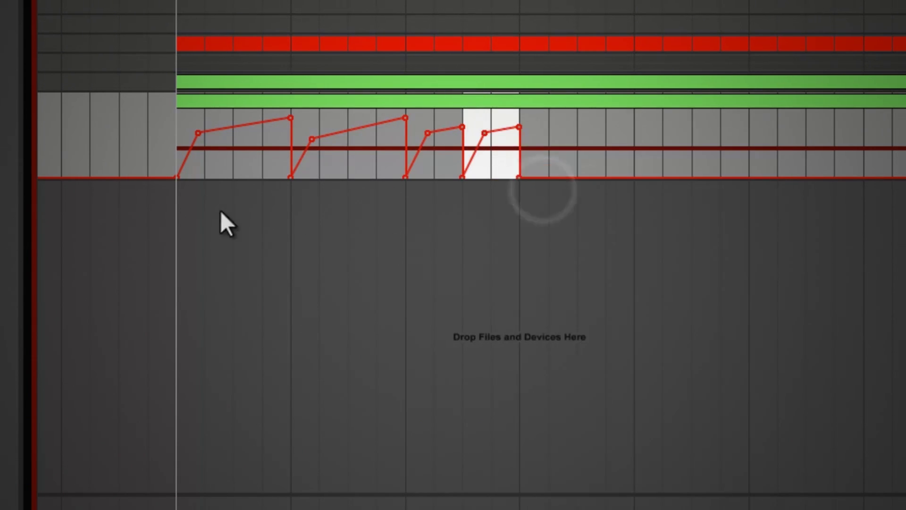
# Copy the full first-beat OSC B LEVEL envelope, paste it at 97.4, and audition the bar from 97.
pyautogui.moveTo(179, 122); pyautogui.dragTo(297, 127)
pyautogui.rightClick(263, 138)
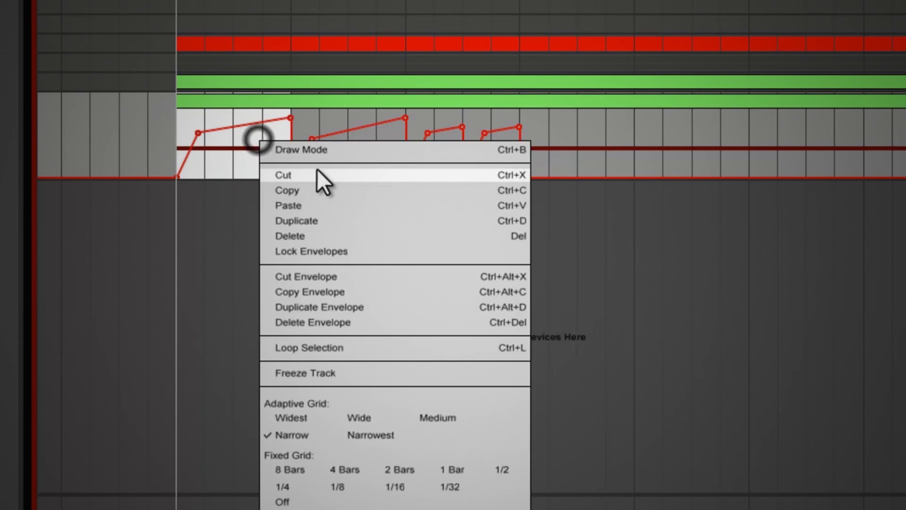
pyautogui.click(345, 293)
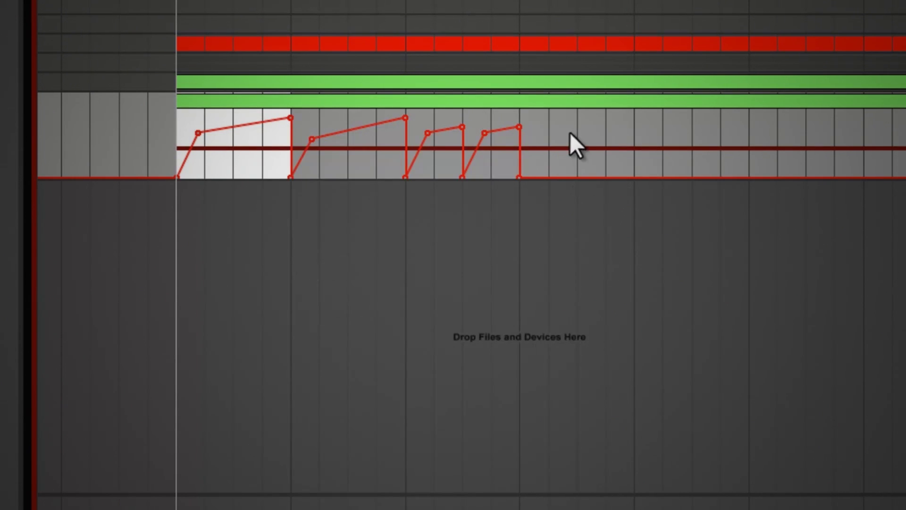
pyautogui.moveTo(528, 133); pyautogui.dragTo(609, 140)
pyautogui.rightClick(610, 140)
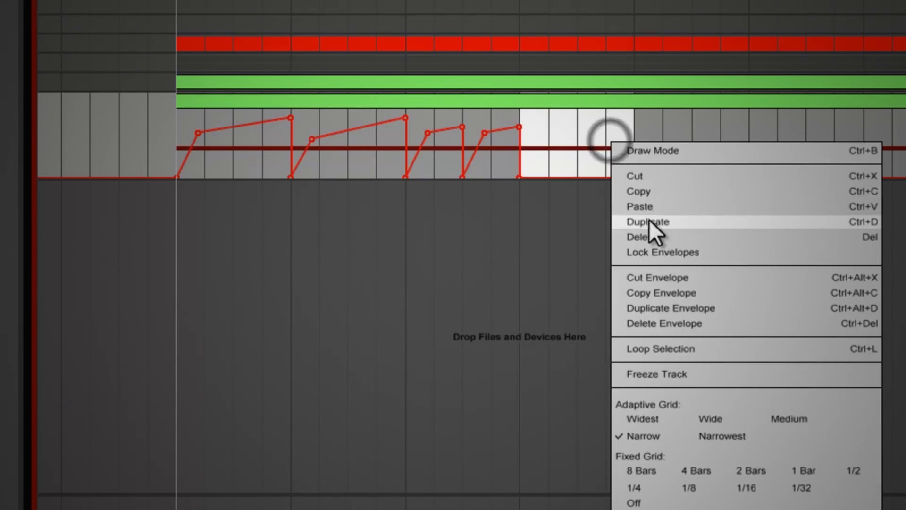
pyautogui.click(654, 208)
pyautogui.click(158, 403)
pyautogui.press('space')
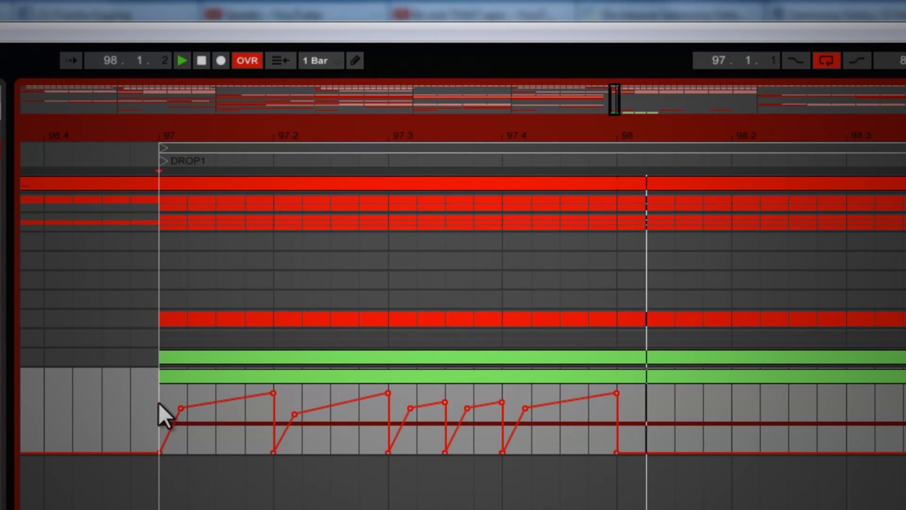
# Raise the upper early breakpoint of the half-beat pulse at 97.3 to 0.0 dB and shift the following pulse's upper breakpoint later.
pyautogui.moveTo(412, 405)
pyautogui.moveTo(411, 407); pyautogui.dragTo(405, 388)
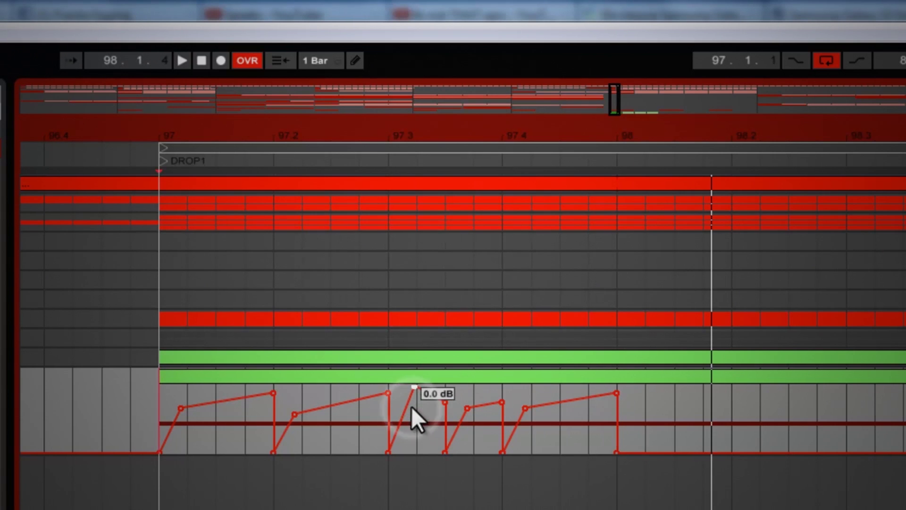
pyautogui.moveTo(445, 451)
pyautogui.moveTo(462, 411); pyautogui.dragTo(470, 411)
# Move the last half-beat pulse's low point to about 97.3.4, pull its upper breakpoint slightly earlier, and audition the bar from 97.
pyautogui.click(447, 450)
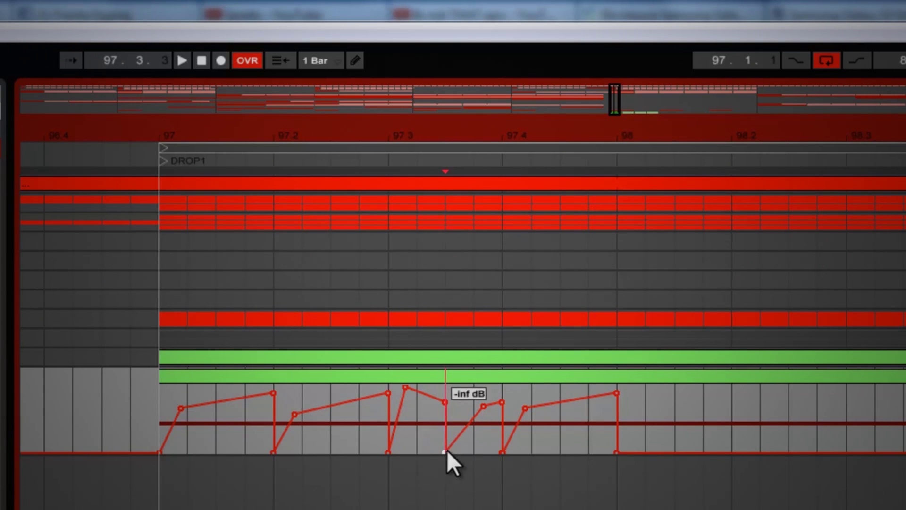
pyautogui.moveTo(447, 450)
pyautogui.mouseDown()
pyautogui.moveTo(445, 428)
pyautogui.moveTo(461, 452)
pyautogui.moveTo(472, 453)
pyautogui.mouseUp()
pyautogui.moveTo(484, 406); pyautogui.dragTo(479, 407)
pyautogui.click(158, 397)
pyautogui.press('space')
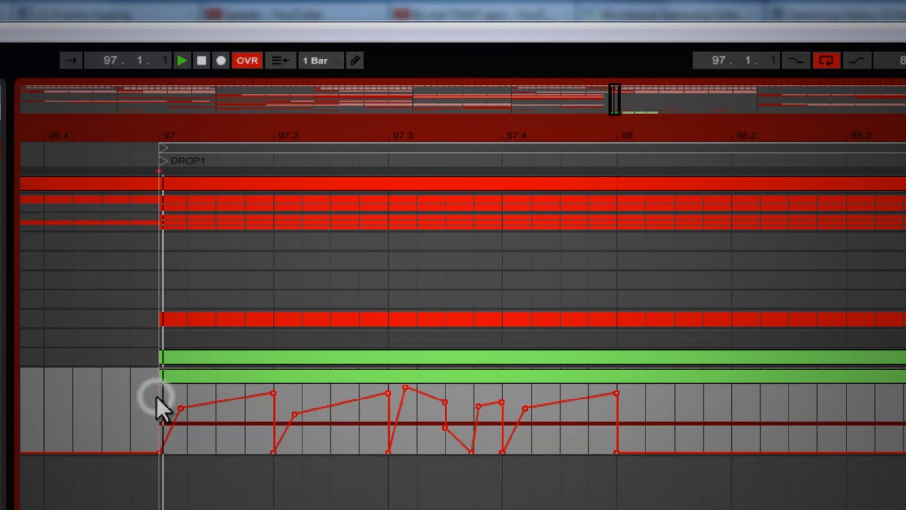
pyautogui.press('space')
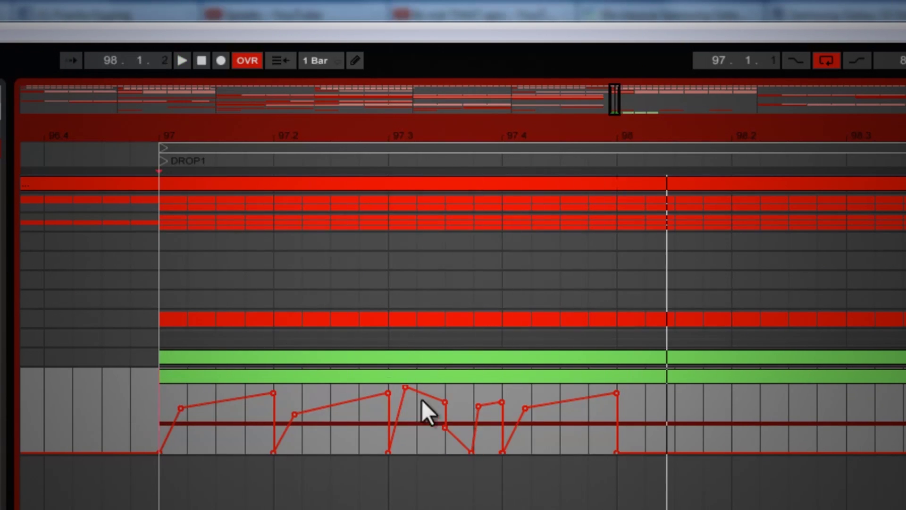
# Reshape the OSC B LEVEL pulse at 97.3 with a lower early breakpoint and a higher, slightly later end breakpoint, and audition the bar.
pyautogui.moveTo(408, 387); pyautogui.dragTo(406, 388)
pyautogui.moveTo(442, 425); pyautogui.dragTo(446, 402)
pyautogui.press('space')
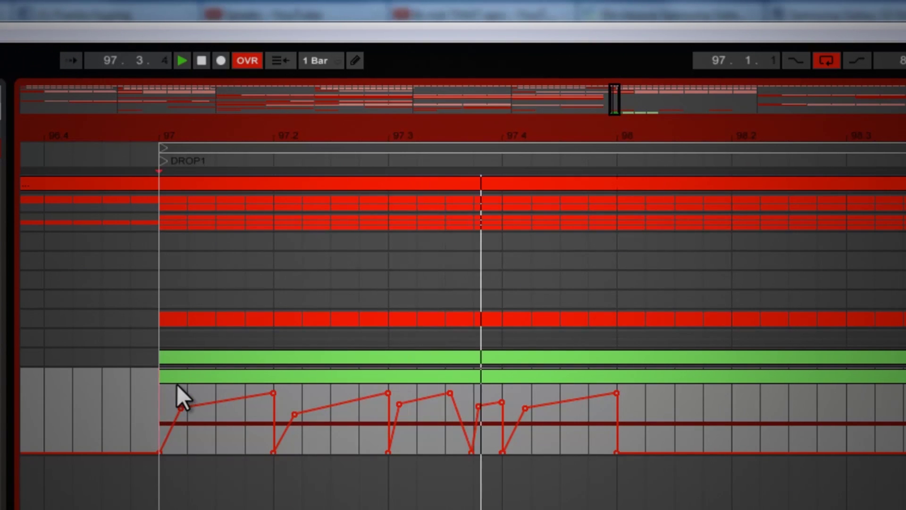
pyautogui.press('space')
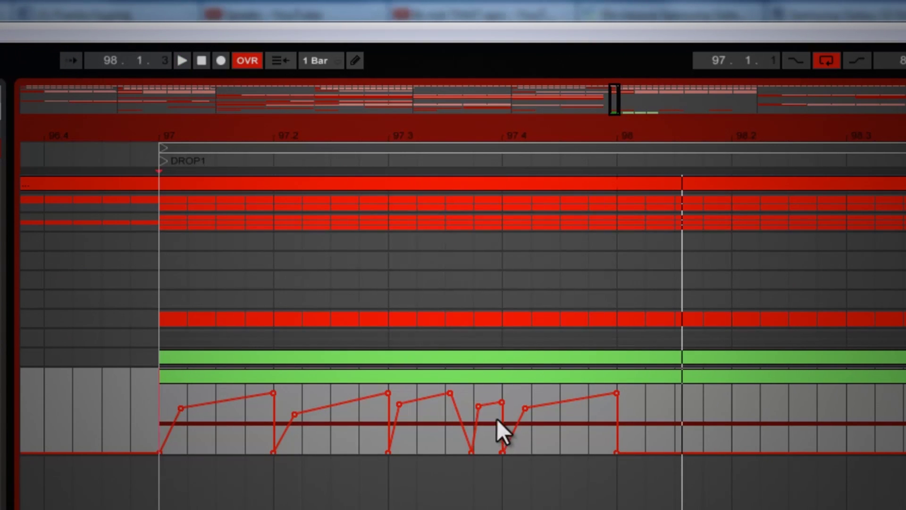
# Shift the last half-beat pulse's upper breakpoint and low point slightly earlier, fine-tune the preceding peak, and audition the bar from 97.
pyautogui.moveTo(478, 407); pyautogui.dragTo(472, 406)
pyautogui.moveTo(471, 453); pyautogui.dragTo(469, 453)
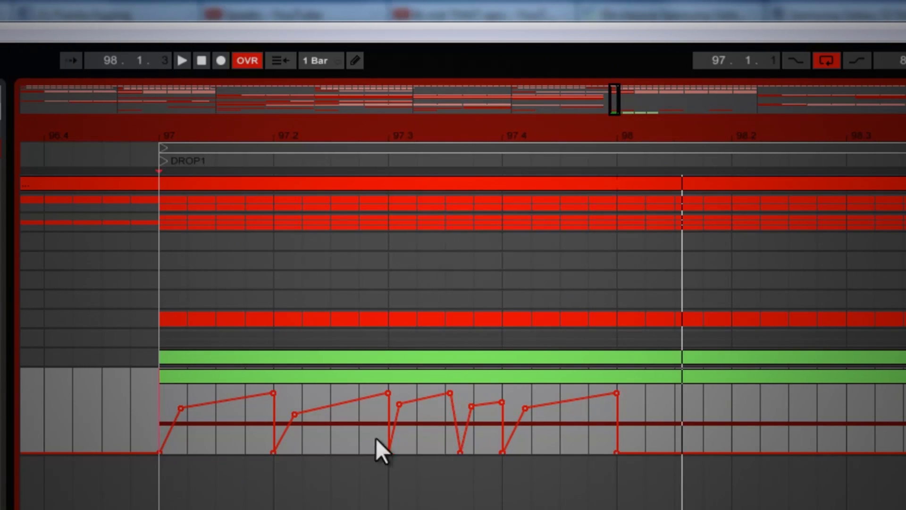
pyautogui.moveTo(448, 394)
pyautogui.mouseDown()
pyautogui.moveTo(428, 412)
pyautogui.moveTo(447, 395)
pyautogui.mouseUp()
pyautogui.press('space')
pyautogui.press('space')
# Add an upper breakpoint inside the 97.3 pulse to round its top, and audition the bar from 97.
pyautogui.click(444, 426)
pyautogui.moveTo(437, 428); pyautogui.dragTo(443, 428)
pyautogui.press('space')
pyautogui.click(159, 403)
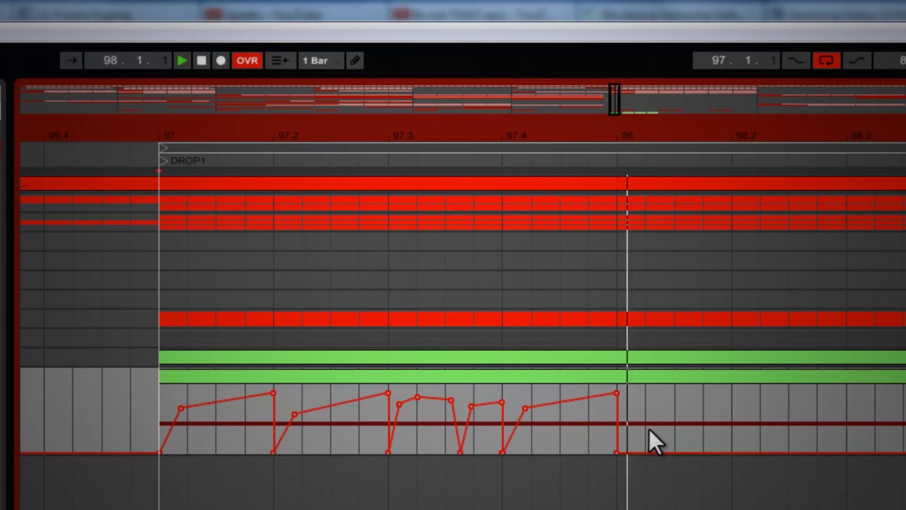
pyautogui.press('space')
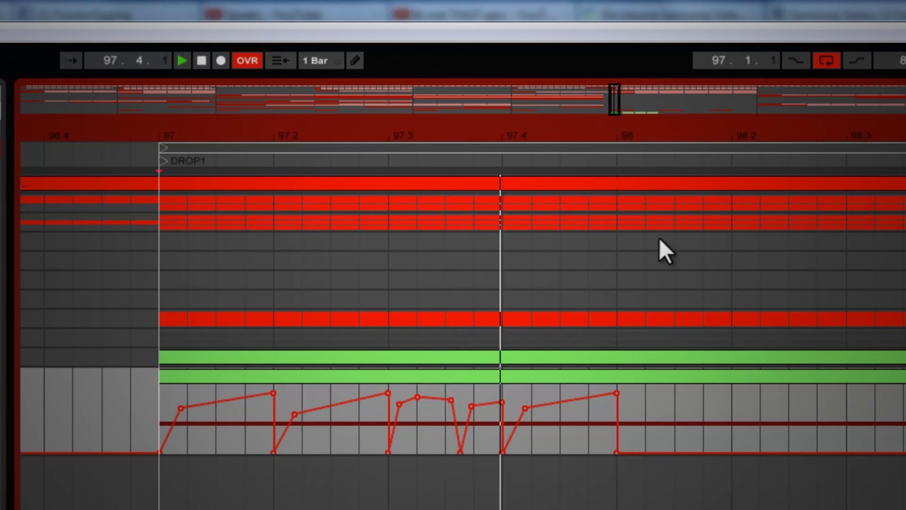
pyautogui.press('space')
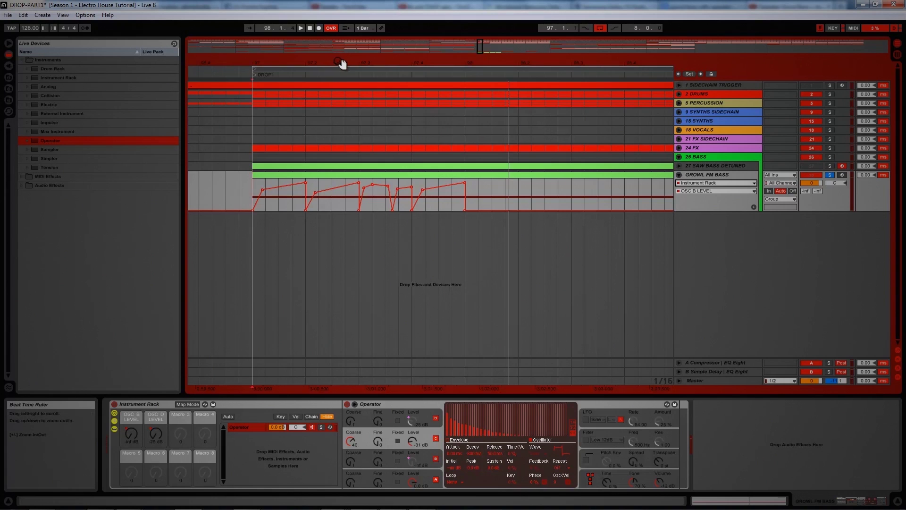
# Shorten the GROWL FM BASS clip to one bar and duplicate that bar with its automation to 98.
pyautogui.moveTo(343, 64); pyautogui.dragTo(344, 61)
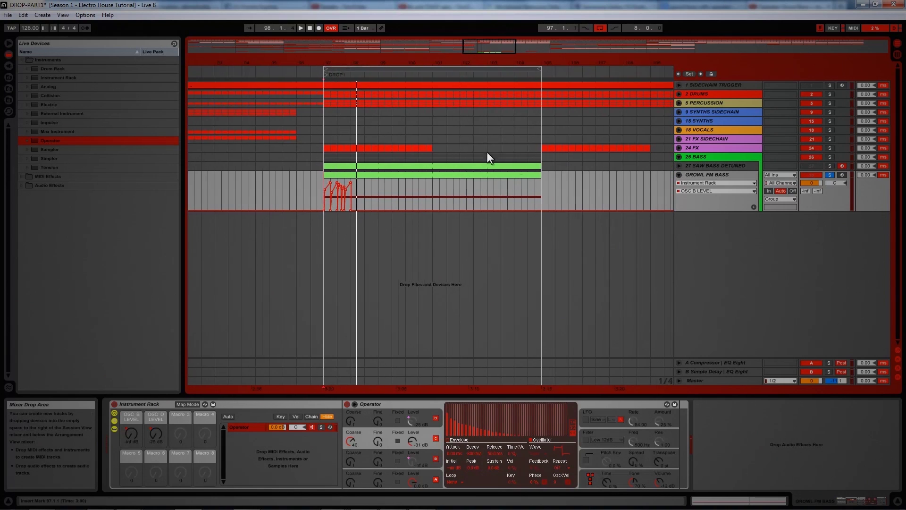
pyautogui.moveTo(541, 175); pyautogui.dragTo(355, 188)
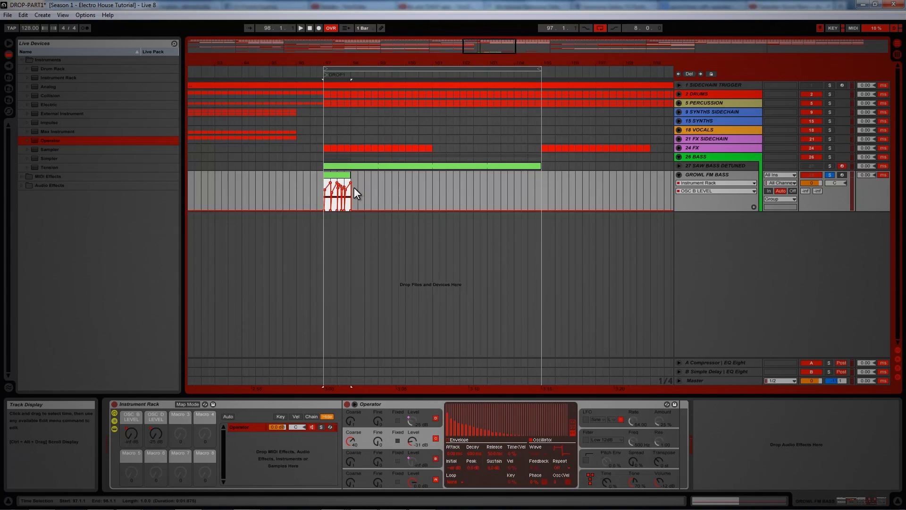
pyautogui.hotkey('ctrl', 'd')
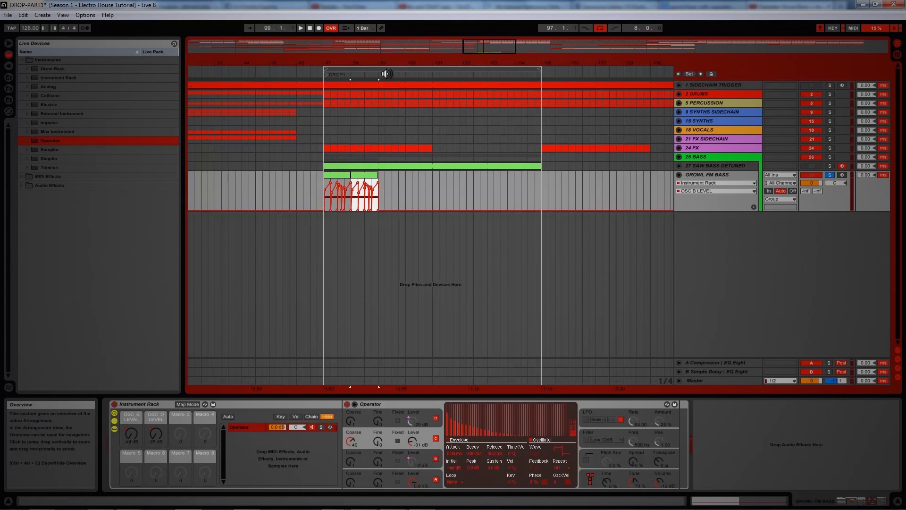
# Copy the OSC B LEVEL envelope from 98.3 to 98.3.2 and turn on the triplet grid.
pyautogui.moveTo(364, 60); pyautogui.dragTo(411, 61)
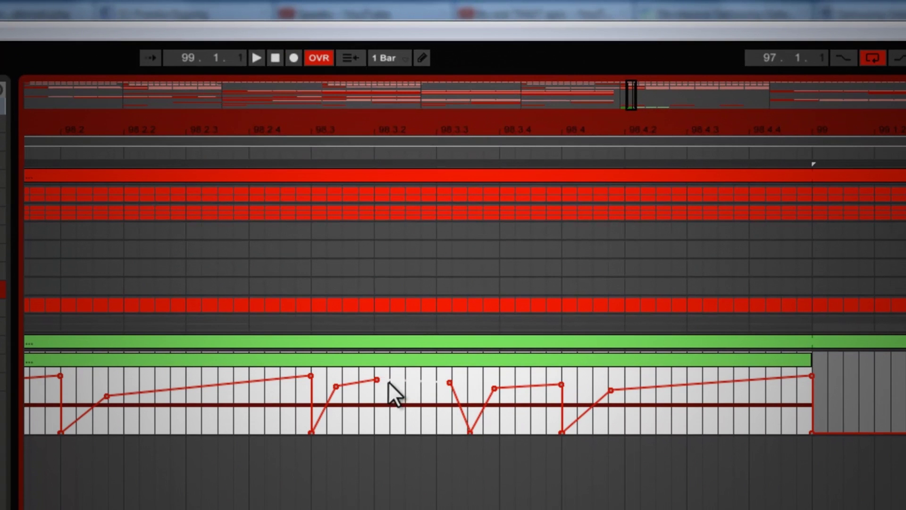
pyautogui.moveTo(379, 402); pyautogui.dragTo(314, 421)
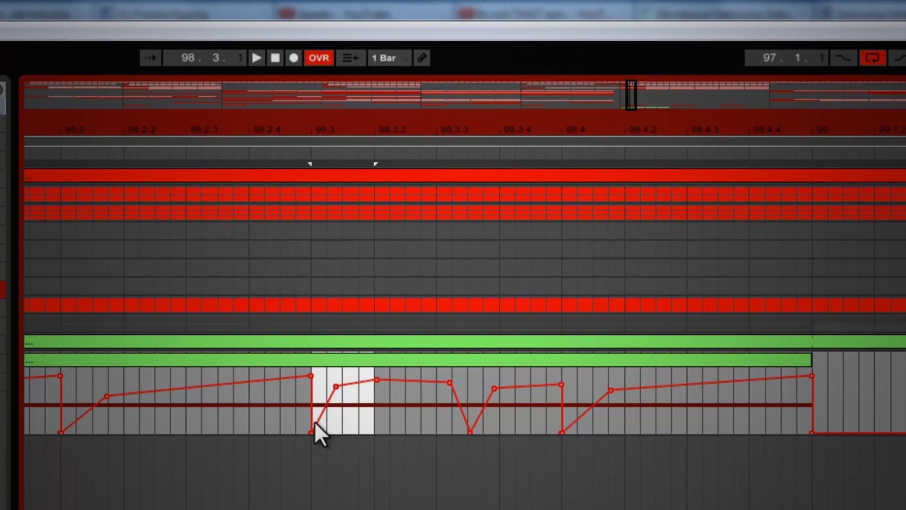
pyautogui.rightClick(346, 367)
pyautogui.click(413, 172)
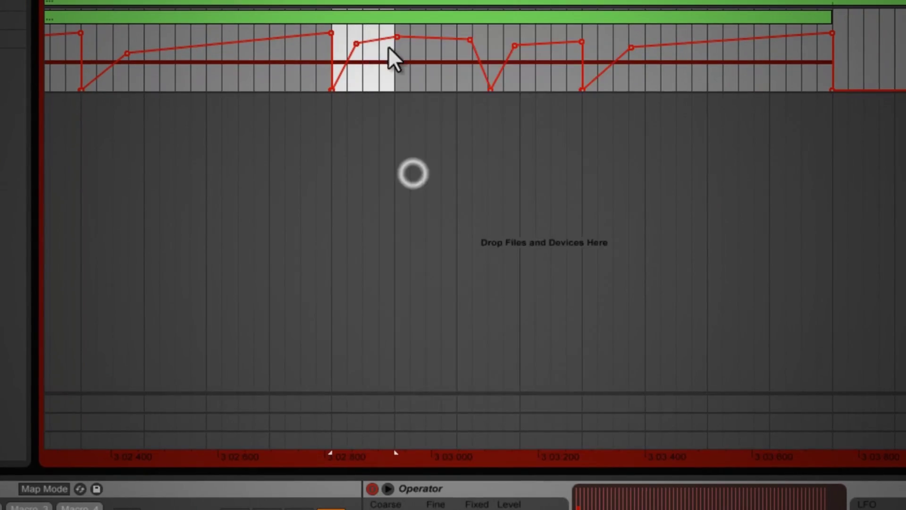
pyautogui.rightClick(402, 57)
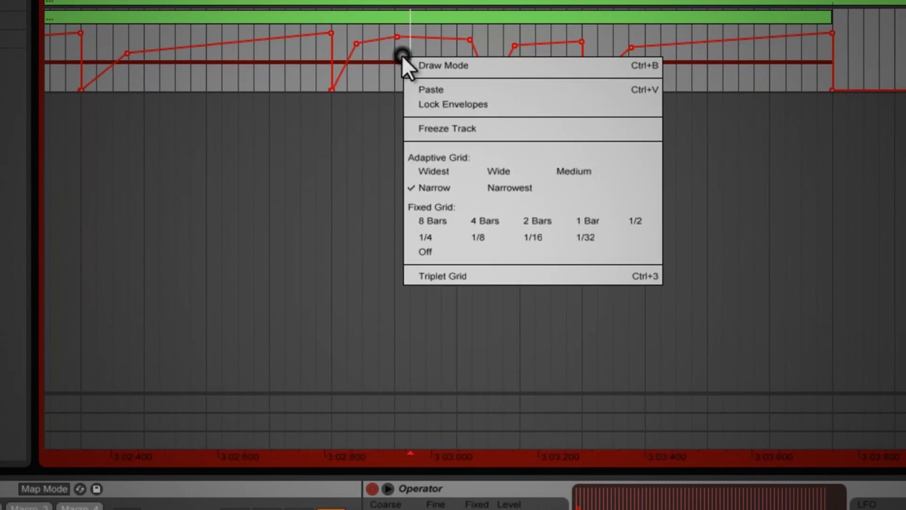
pyautogui.click(436, 276)
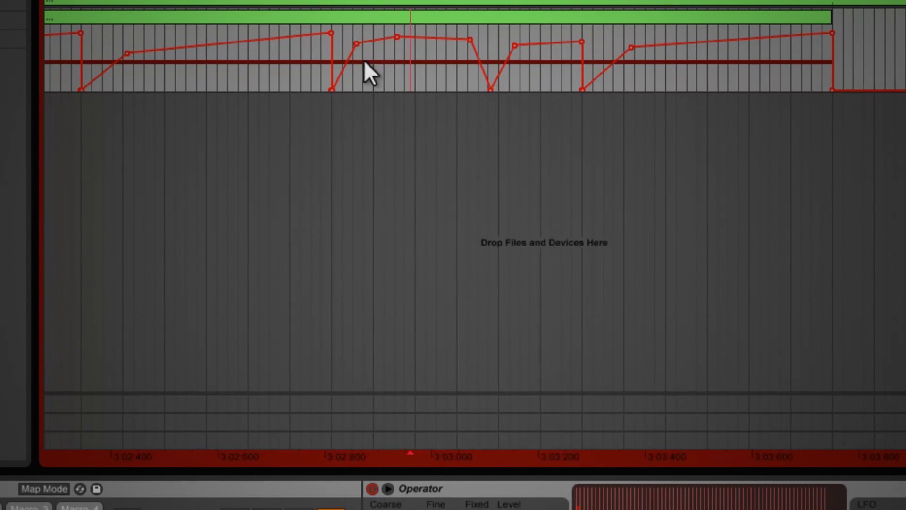
# Try the Medium adaptive grid for selecting a triplet of beat 98.3, and return the grid to Narrow.
pyautogui.moveTo(338, 39); pyautogui.dragTo(413, 45)
pyautogui.rightClick(396, 59)
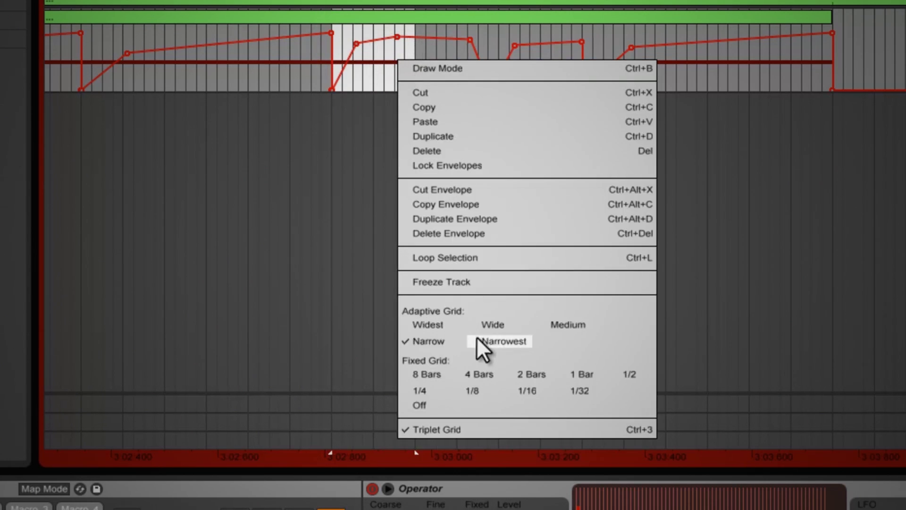
pyautogui.click(575, 323)
pyautogui.click(342, 34)
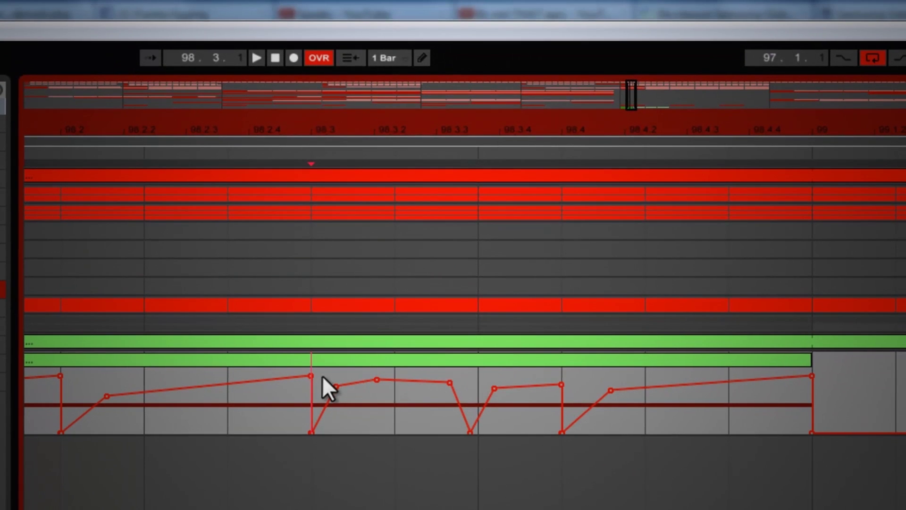
pyautogui.moveTo(353, 126)
pyautogui.mouseDown()
pyautogui.moveTo(361, 124)
pyautogui.moveTo(361, 134)
pyautogui.mouseUp()
pyautogui.click(448, 134)
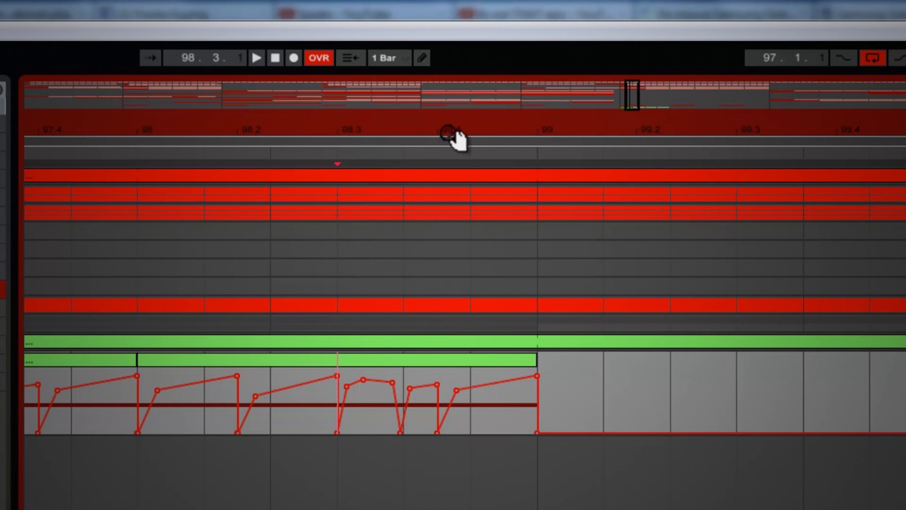
pyautogui.rightClick(450, 375)
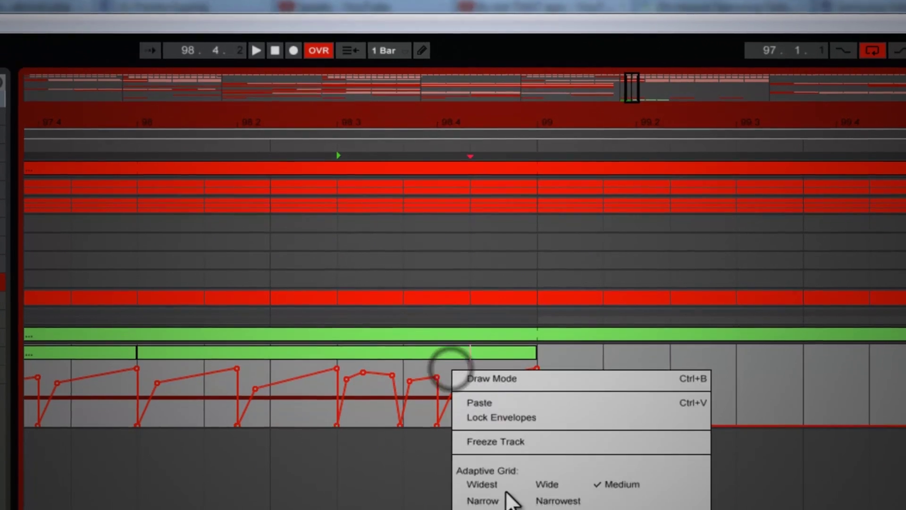
pyautogui.click(500, 503)
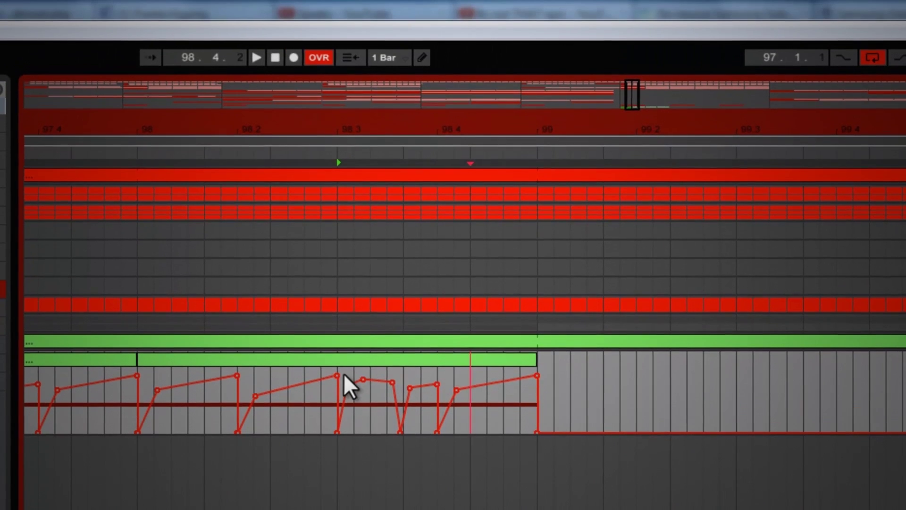
# Copy the envelope of the first third of beat 98.3 and paste it over the beat's remaining two thirds.
pyautogui.moveTo(344, 374); pyautogui.dragTo(370, 379)
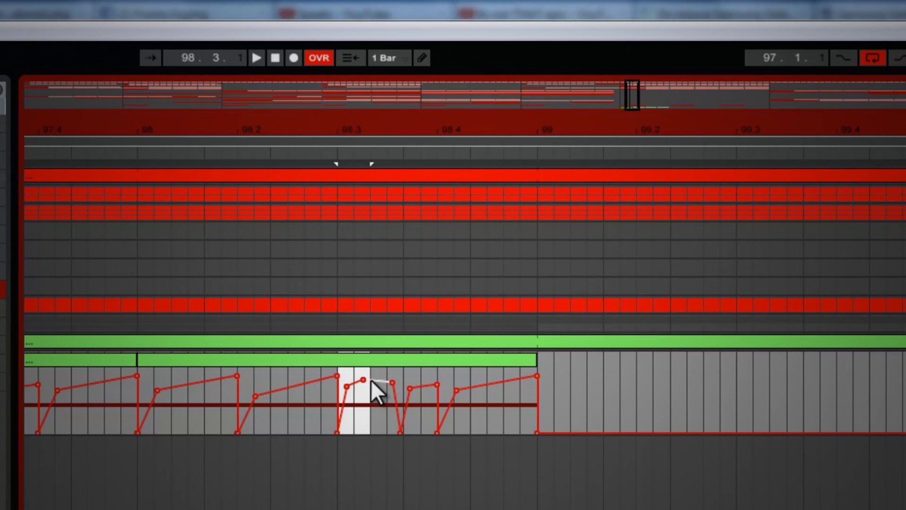
pyautogui.rightClick(361, 414)
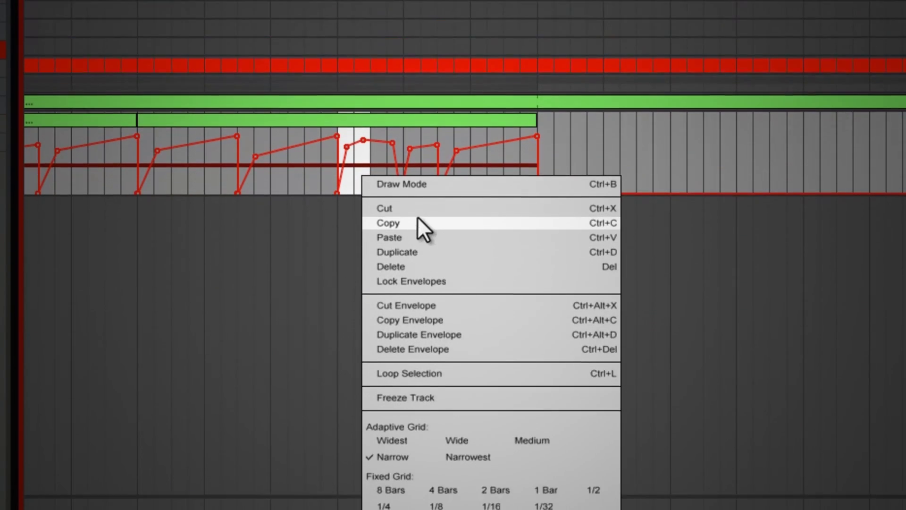
pyautogui.click(415, 462)
pyautogui.rightClick(352, 156)
pyautogui.click(413, 306)
pyautogui.moveTo(370, 158); pyautogui.dragTo(400, 168)
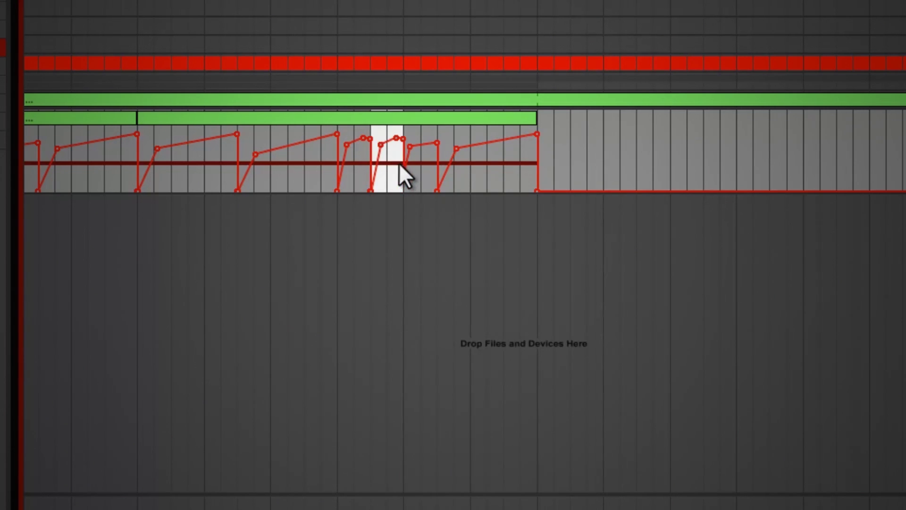
pyautogui.moveTo(410, 181); pyautogui.dragTo(432, 184)
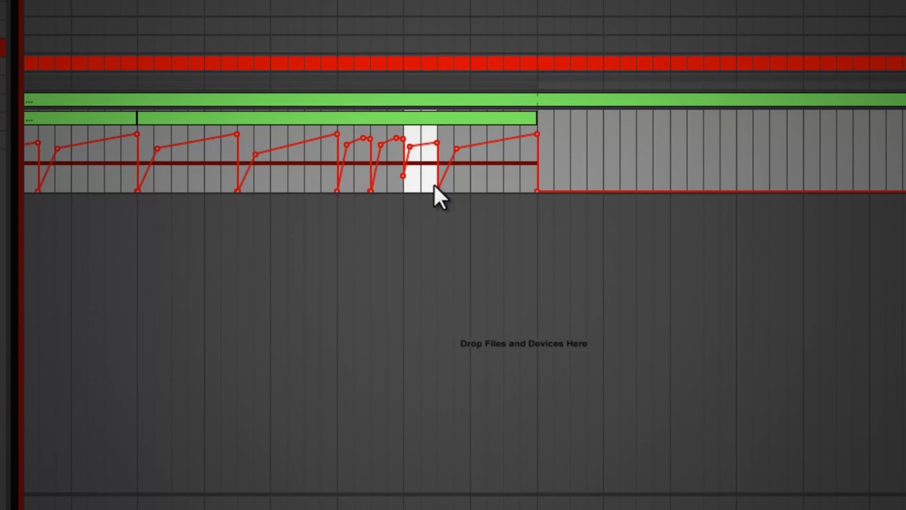
pyautogui.hotkey('ctrl', 'v')
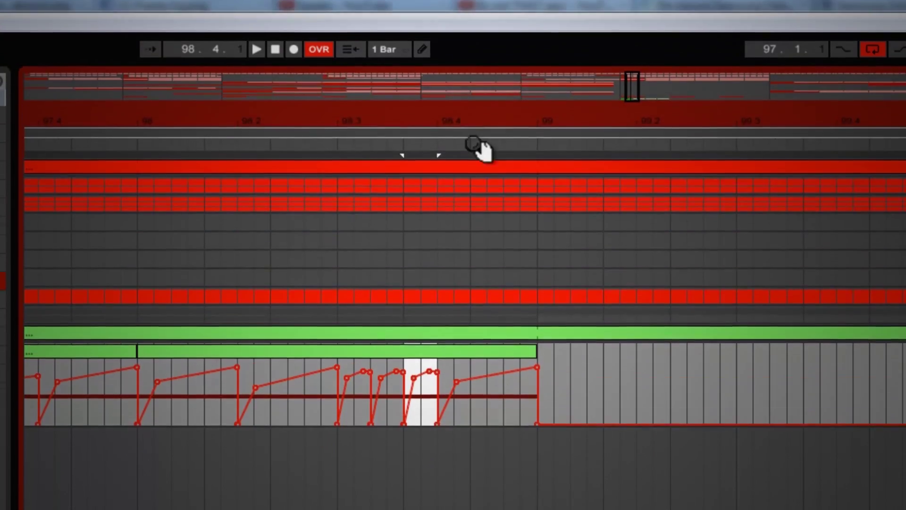
# Audition the two automated bass bars from 97 to 99.
pyautogui.moveTo(460, 129); pyautogui.dragTo(460, 121)
pyautogui.click(202, 382)
pyautogui.press('space')
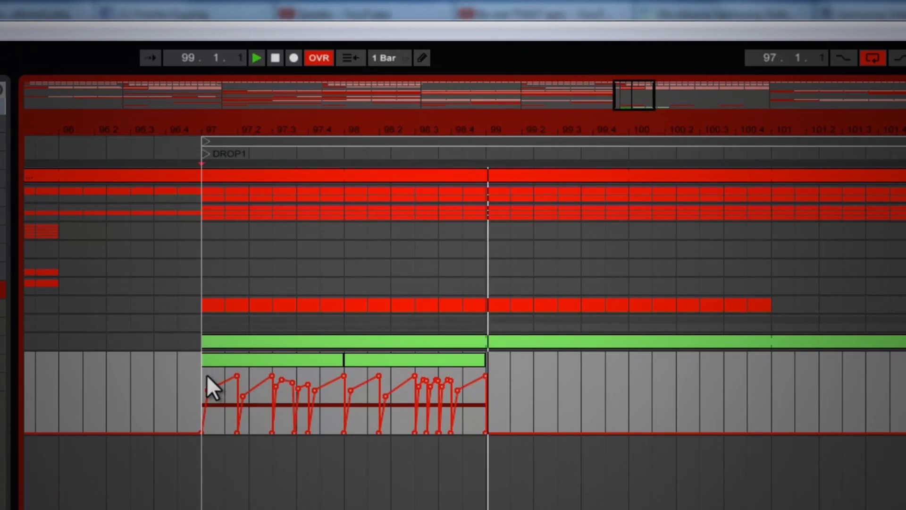
pyautogui.press('space')
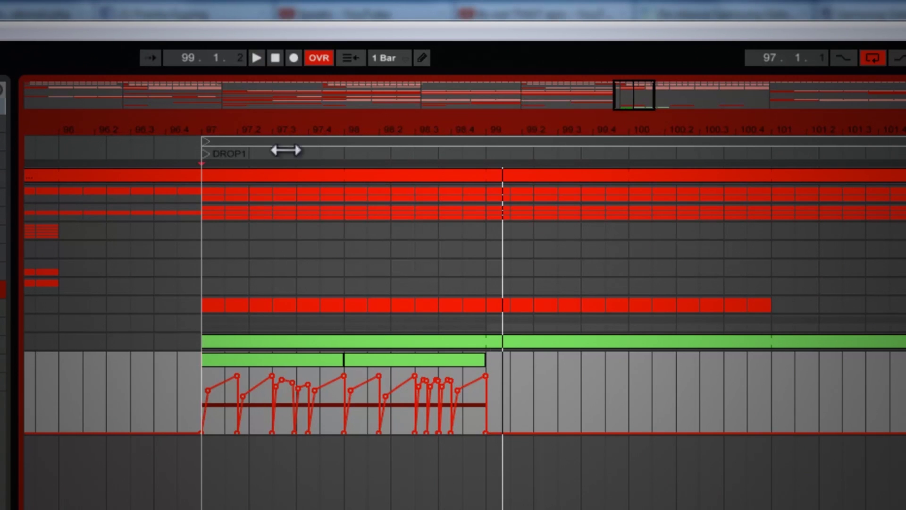
# Shorten the arrangement loop to the two bars from 97 to 99 and audition it from 97.
pyautogui.moveTo(322, 129); pyautogui.dragTo(322, 116)
pyautogui.moveTo(680, 141); pyautogui.dragTo(380, 168)
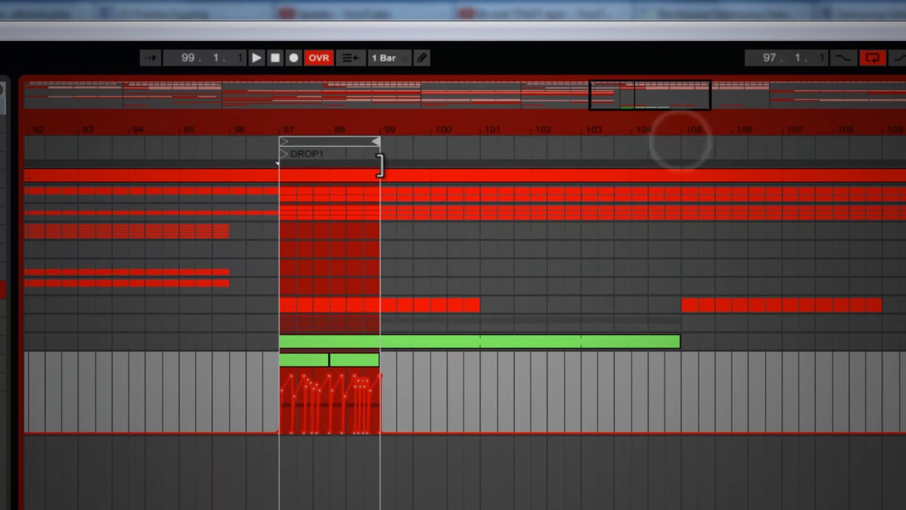
pyautogui.click(277, 411)
pyautogui.press('space')
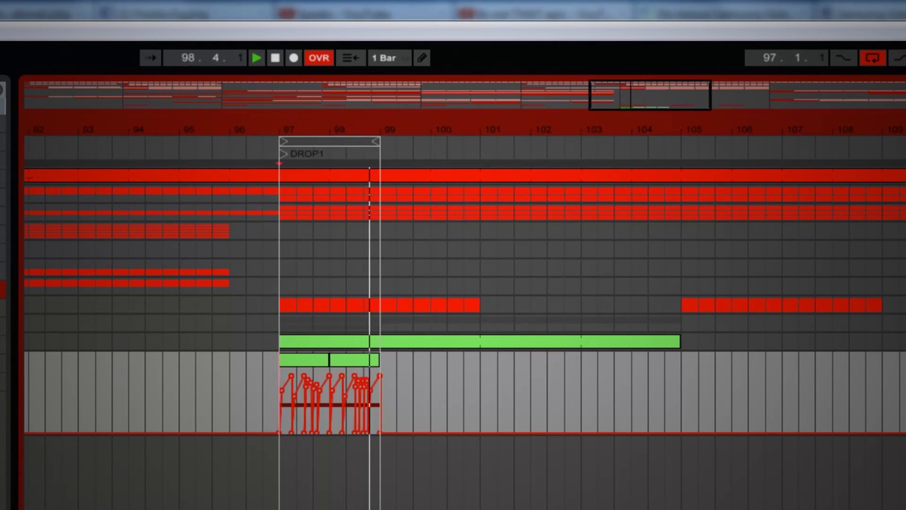
pyautogui.press('space')
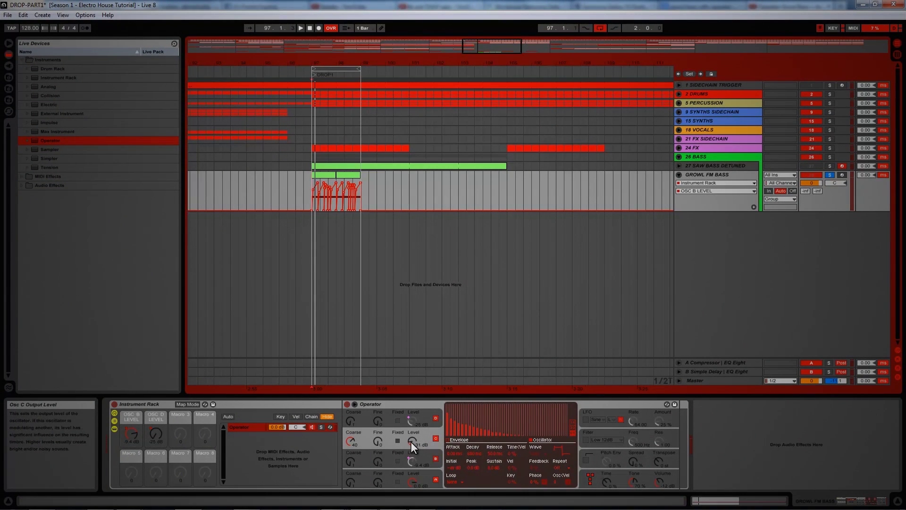
# Map Operator's oscillator C level to Macro 3 and rename the macro FORMANT.
pyautogui.click(410, 440)
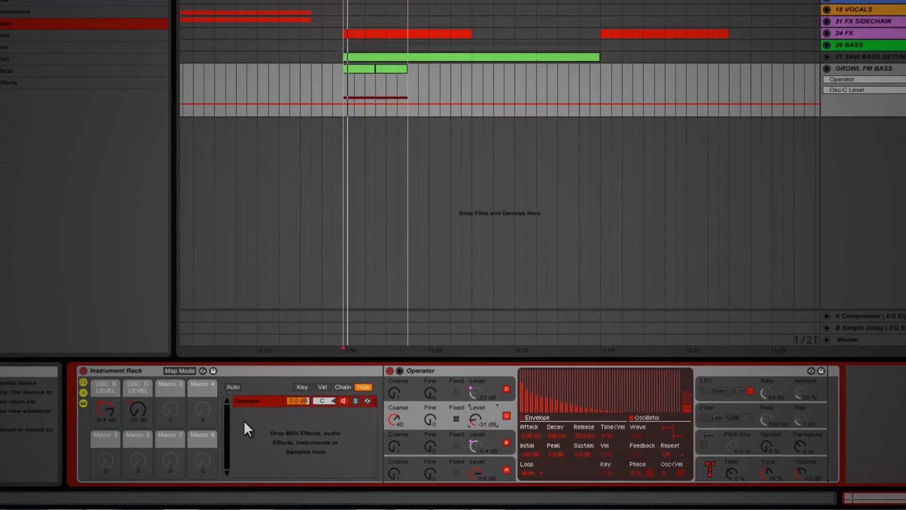
pyautogui.click(180, 370)
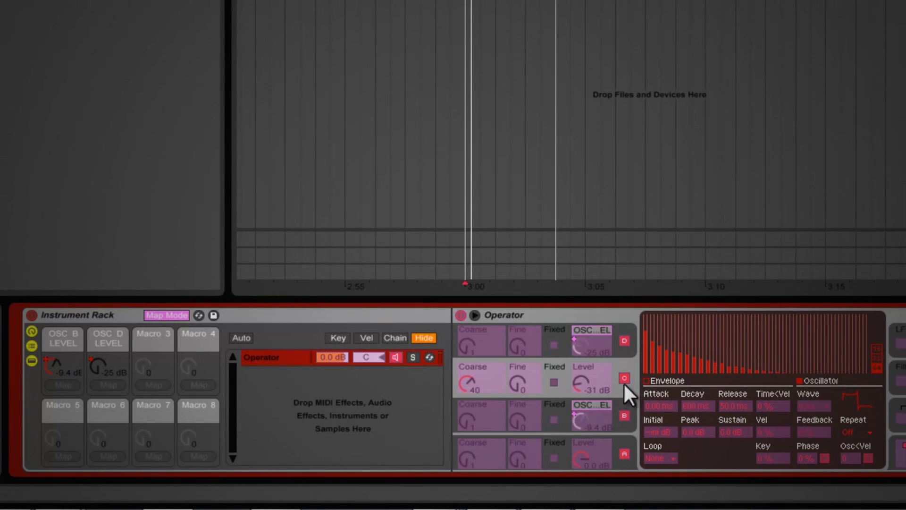
pyautogui.click(580, 370)
pyautogui.click(149, 385)
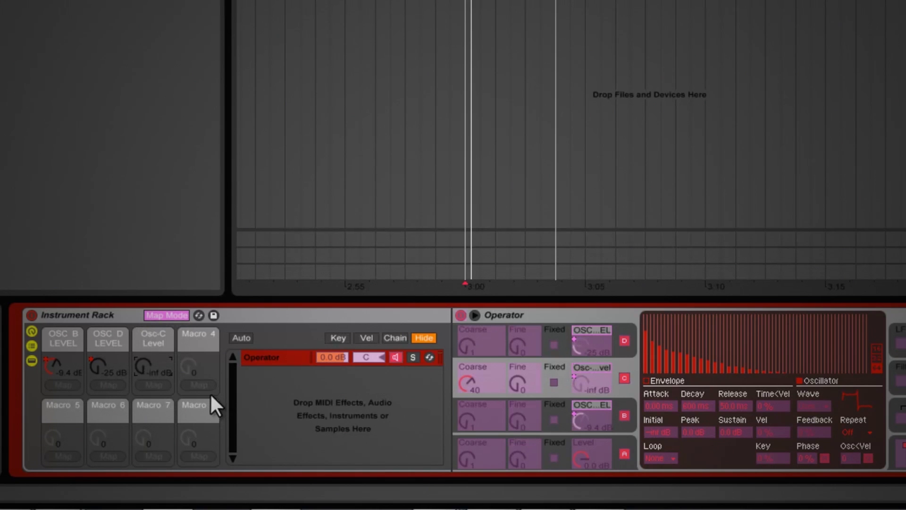
pyautogui.hotkey('ctrl', 'r')
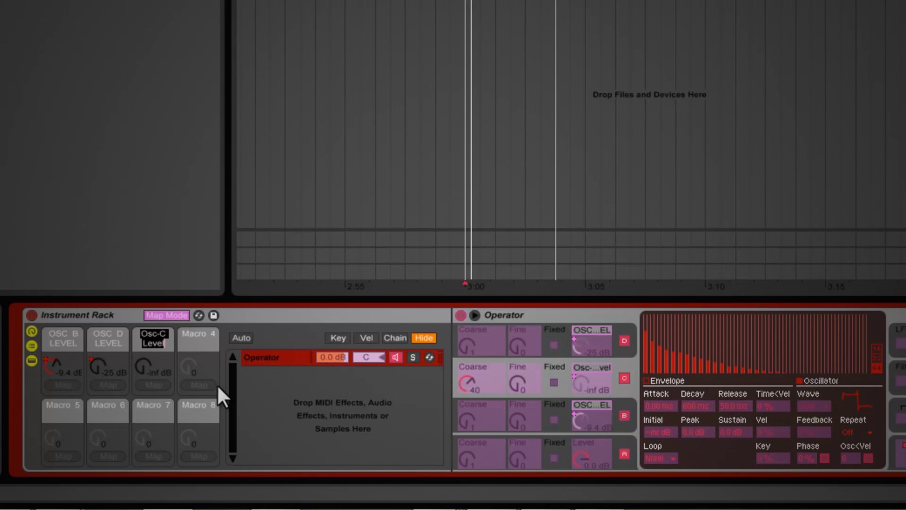
pyautogui.write('FORMANT')
pyautogui.press('Return')
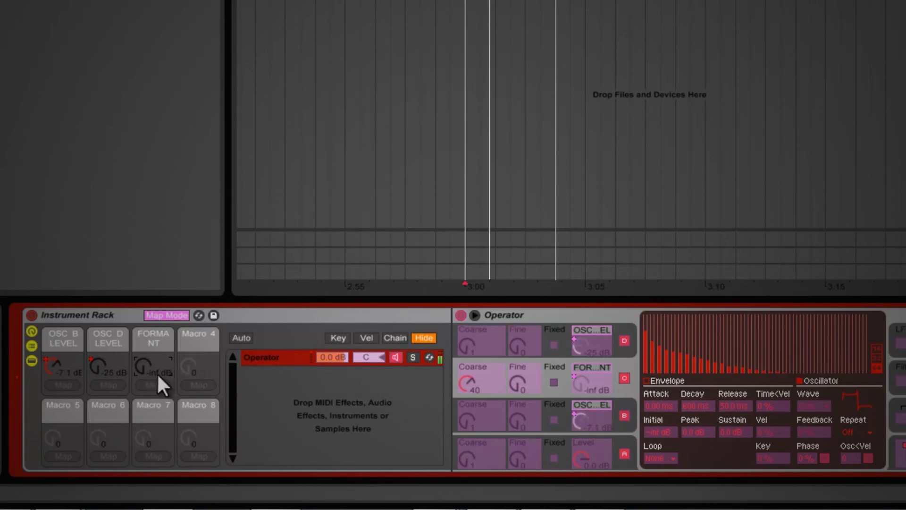
# Test the FORMANT macro's range and limit its maximum oscillator C output level to -20 dB.
pyautogui.click(144, 367)
pyautogui.moveTo(144, 366); pyautogui.dragTo(143, 366)
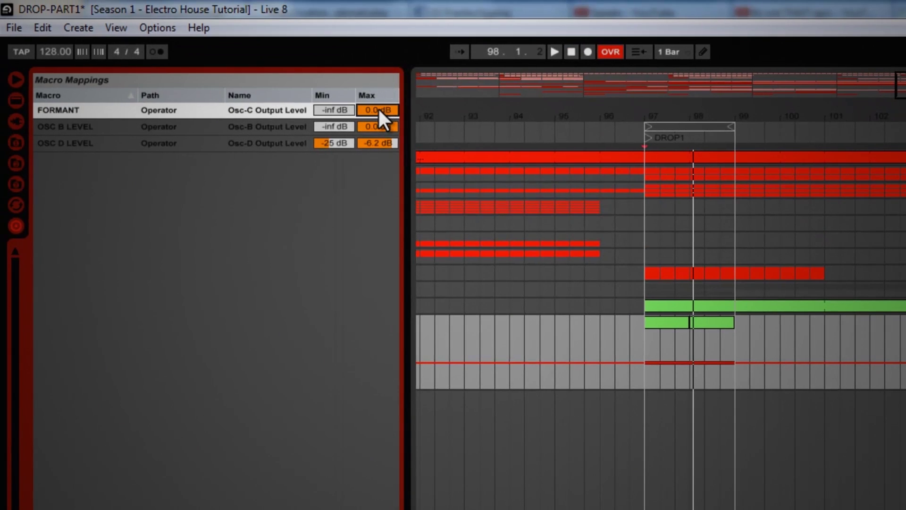
pyautogui.moveTo(377, 110); pyautogui.dragTo(377, 110)
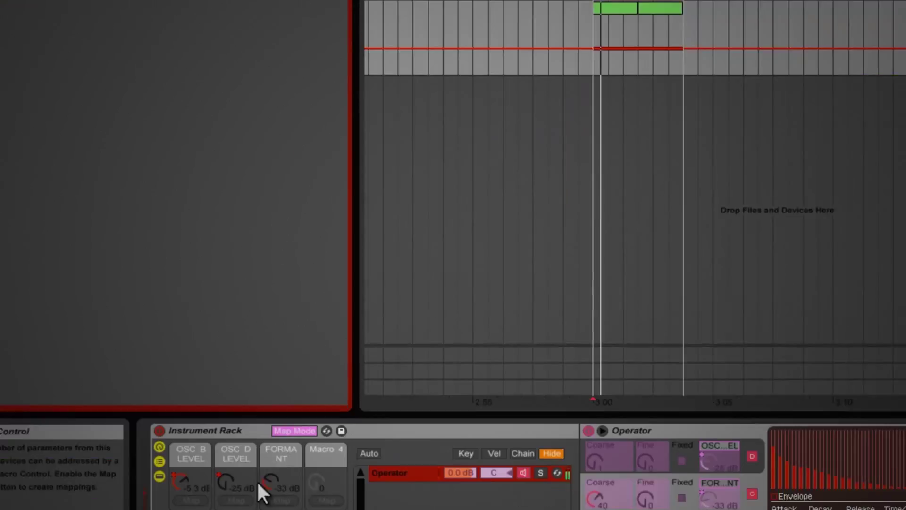
pyautogui.moveTo(270, 482); pyautogui.dragTo(270, 478)
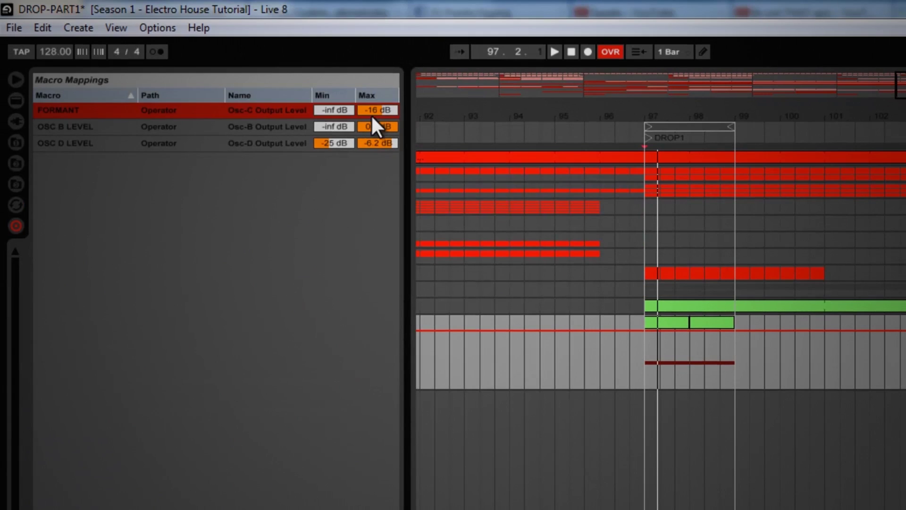
pyautogui.moveTo(371, 110); pyautogui.dragTo(383, 108)
# Audition the loop with the limited range, set the FORMANT macro to -31 dB and leave macro mapping.
pyautogui.press('space')
pyautogui.press('space')
pyautogui.press('space')
pyautogui.press('space')
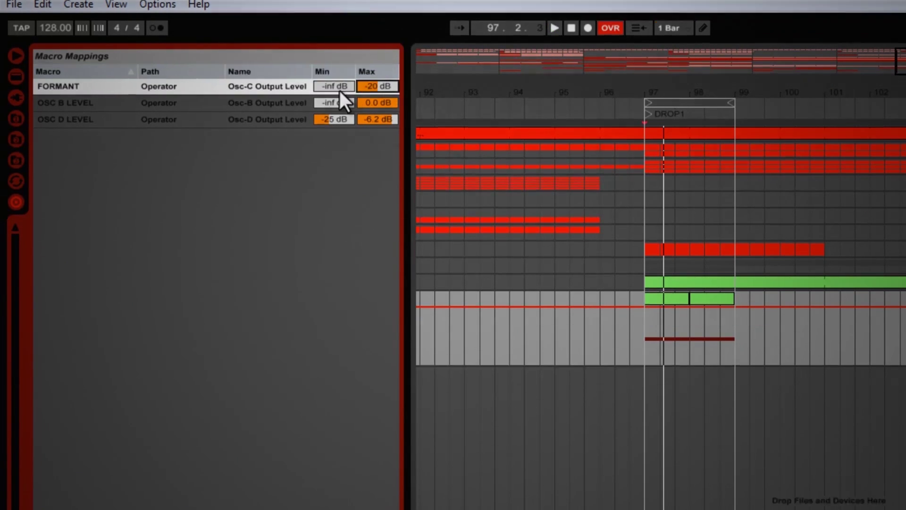
pyautogui.press('space')
pyautogui.moveTo(323, 361); pyautogui.dragTo(324, 362)
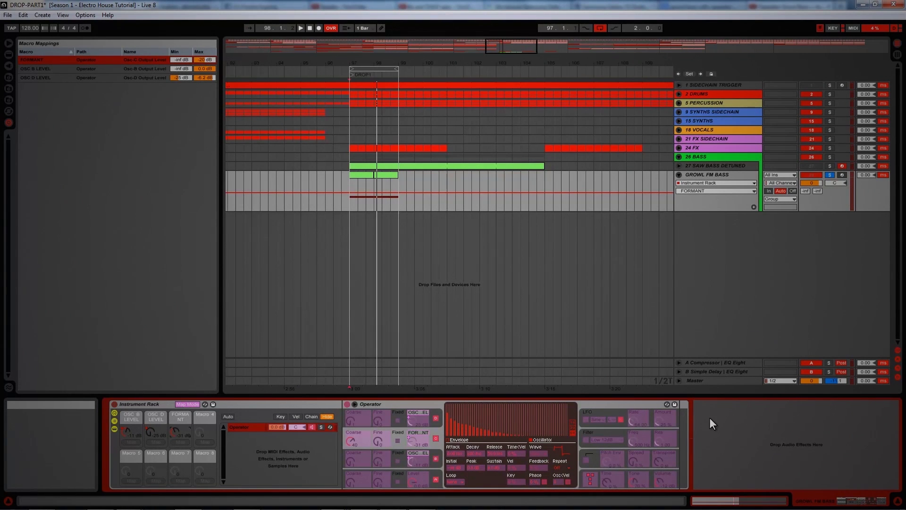
pyautogui.click(184, 405)
# Add an EQ Eight from the audio effects after the Instrument Rack on the GROWL FM BASS track.
pyautogui.click(759, 416)
pyautogui.click(17, 62)
pyautogui.click(19, 60)
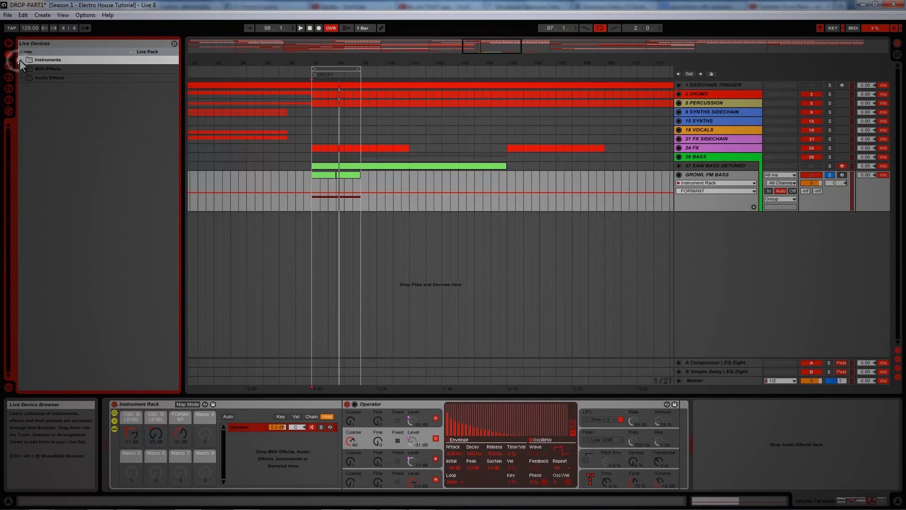
pyautogui.click(21, 77)
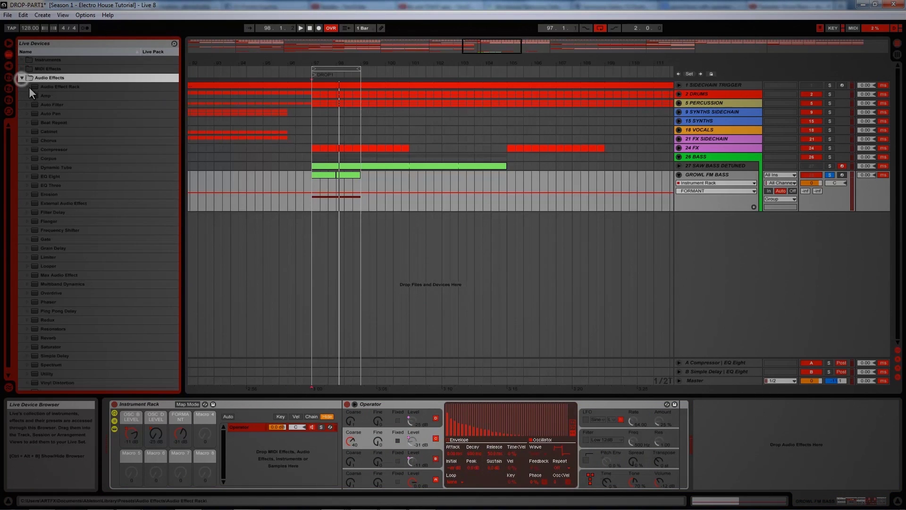
pyautogui.click(47, 177)
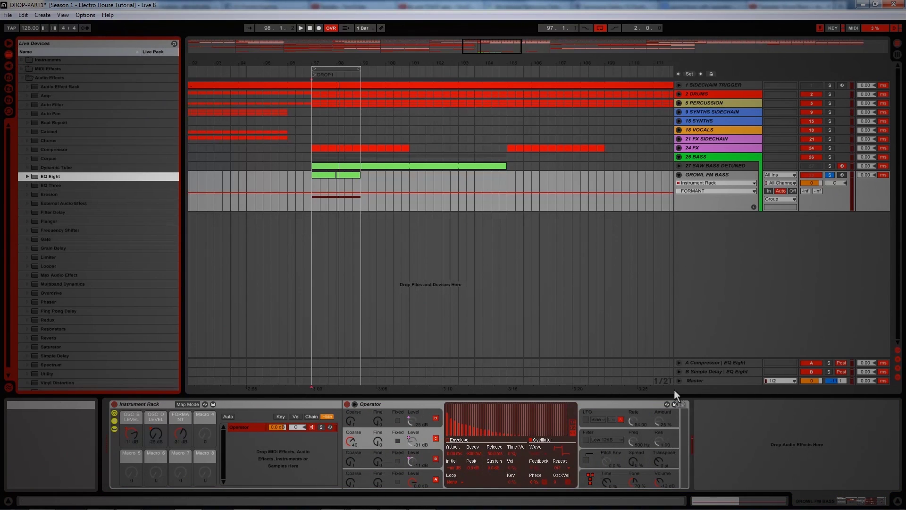
pyautogui.press('Return')
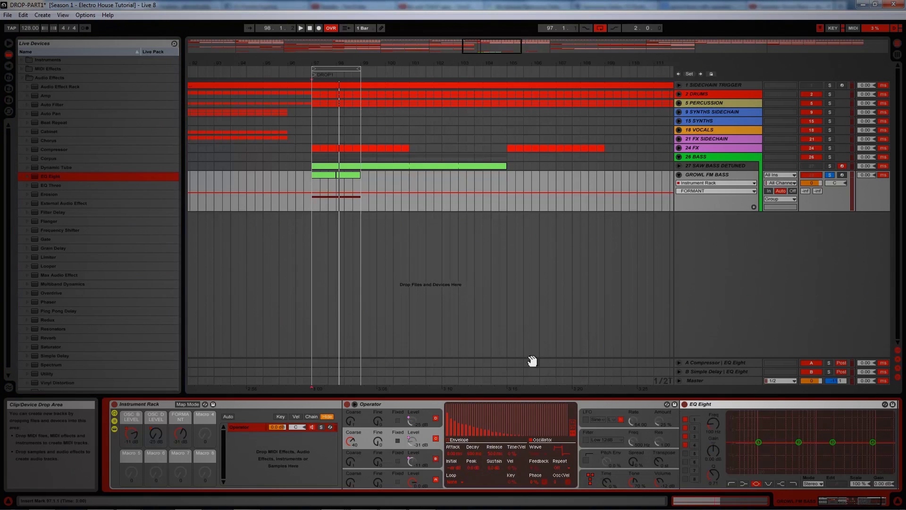
# Limit Operator to 1 voice in its global settings.
pyautogui.click(363, 471)
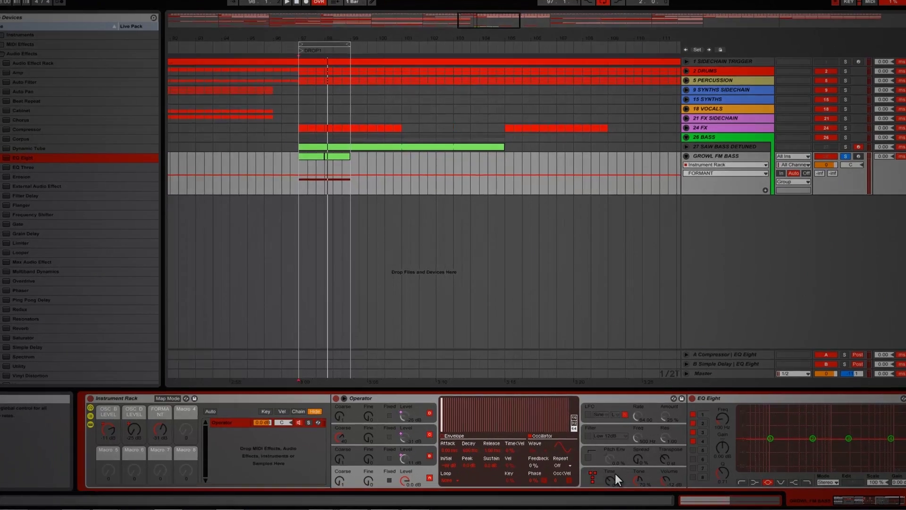
pyautogui.click(613, 471)
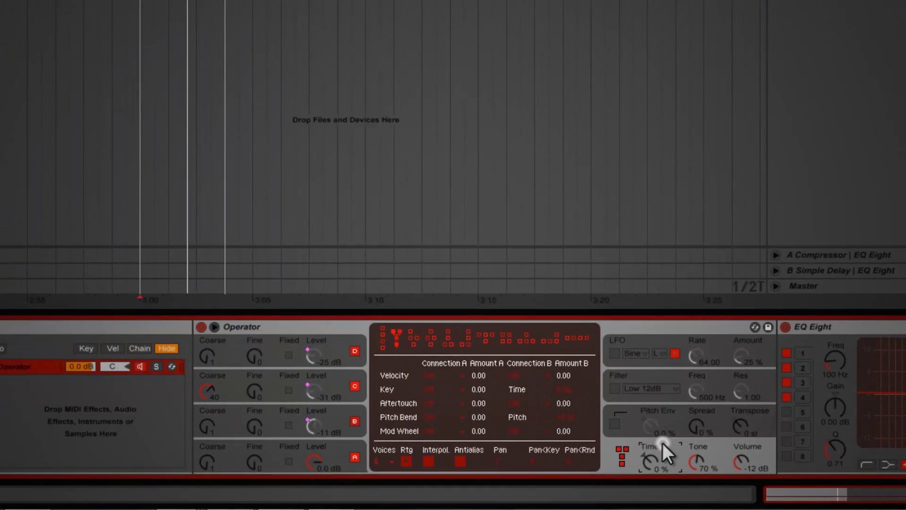
pyautogui.click(383, 461)
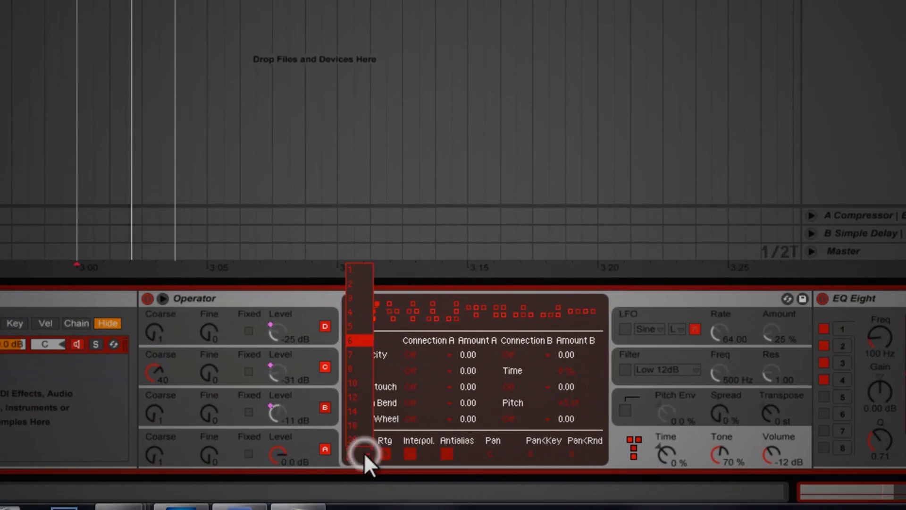
pyautogui.click(362, 269)
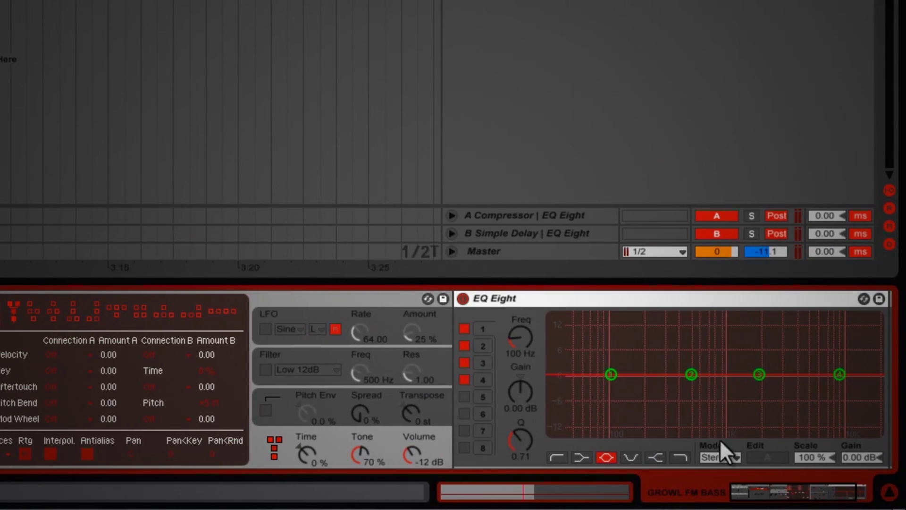
# Change EQ Eight's band 1 to a low cut at 100 Hz and compare the sound with the EQ bypassed.
pyautogui.click(784, 493)
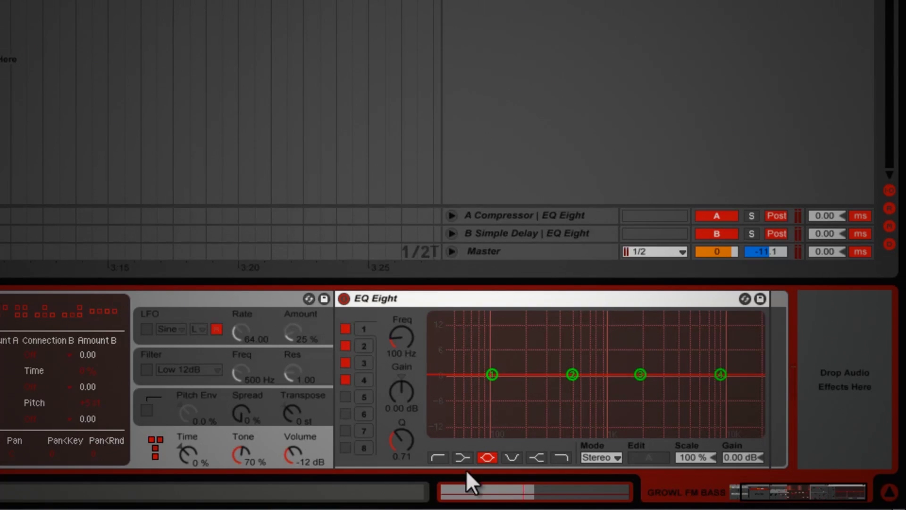
pyautogui.click(437, 458)
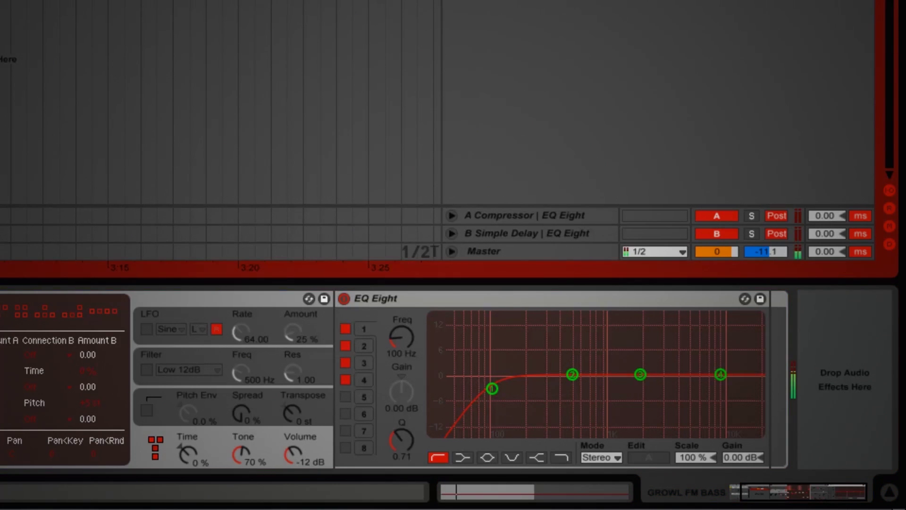
pyautogui.click(342, 298)
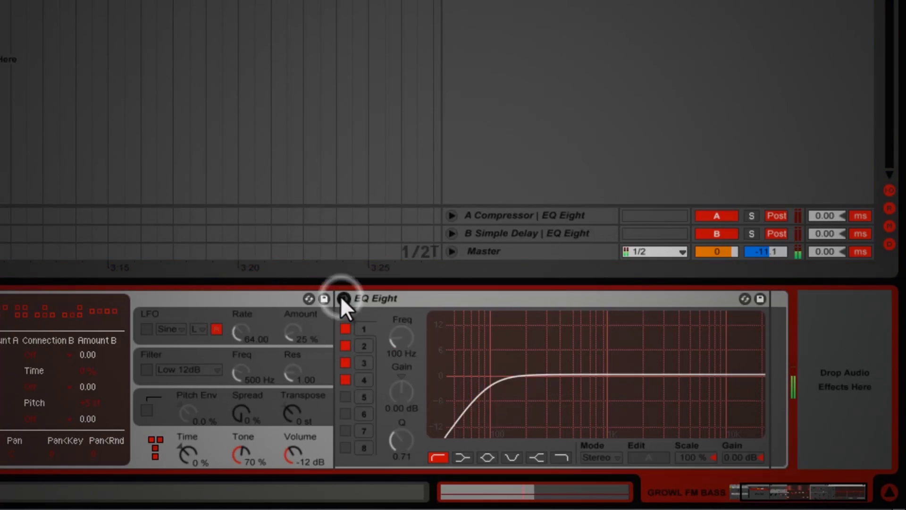
pyautogui.click(342, 298)
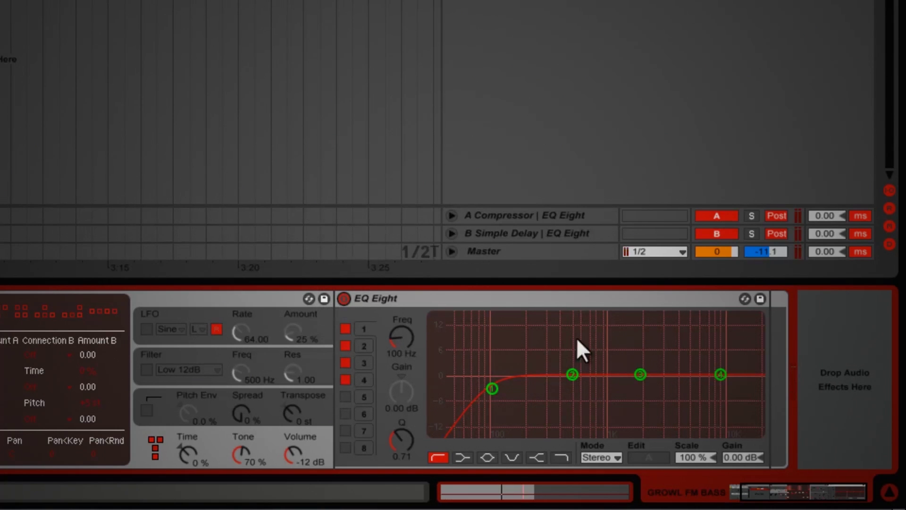
# Dip EQ Eight's band 2 slightly just below 1 kHz and boost band 3 by 1.72 dB at about 3.7 kHz.
pyautogui.moveTo(571, 375); pyautogui.dragTo(599, 394)
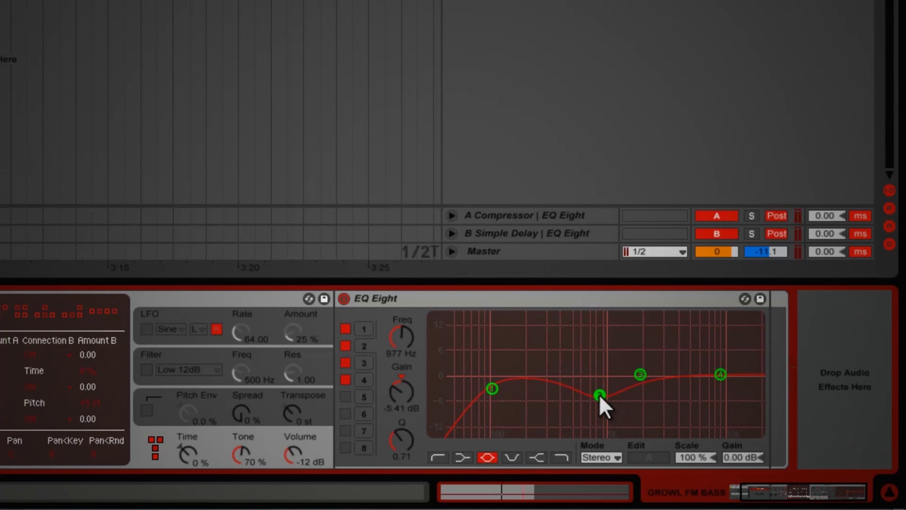
pyautogui.moveTo(598, 395); pyautogui.dragTo(595, 385)
pyautogui.moveTo(641, 367); pyautogui.dragTo(659, 363)
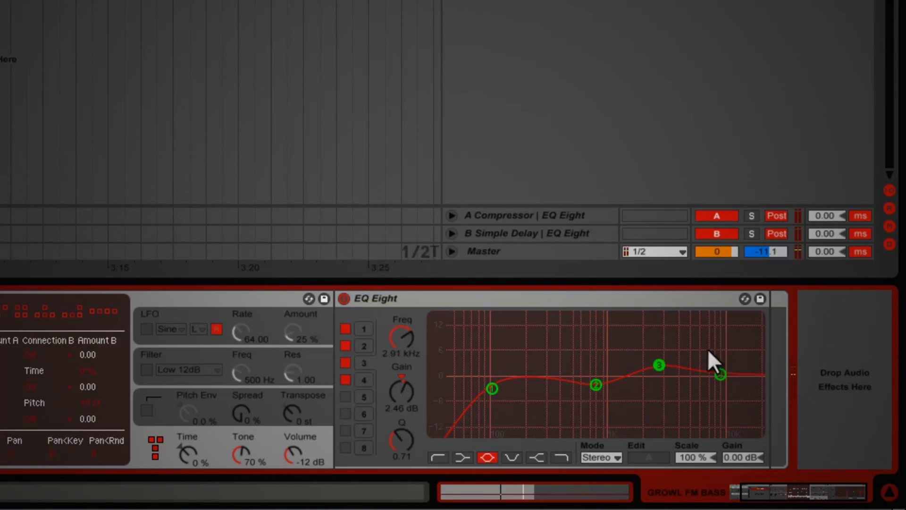
pyautogui.moveTo(652, 367); pyautogui.dragTo(671, 369)
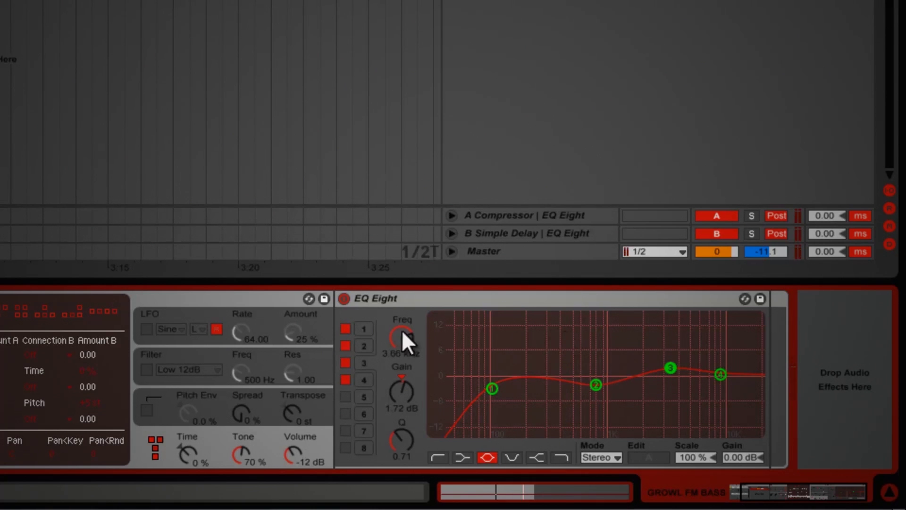
# Collapse EQ Eight and add a Phaser after it in the device chain.
pyautogui.doubleClick(421, 300)
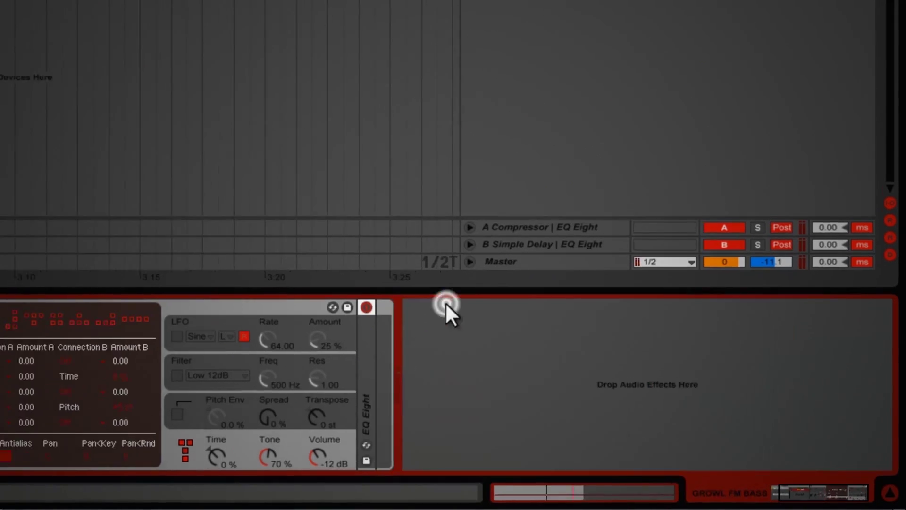
pyautogui.moveTo(59, 176); pyautogui.dragTo(724, 429)
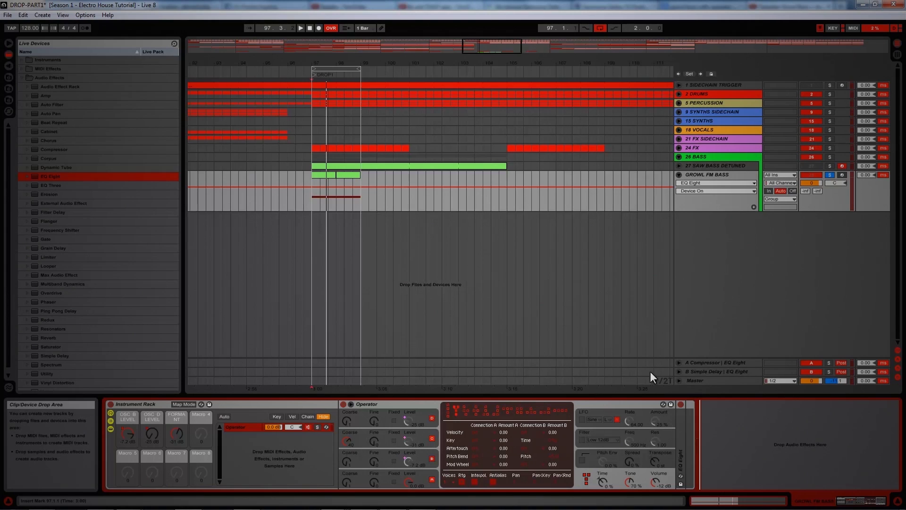
pyautogui.doubleClick(679, 431)
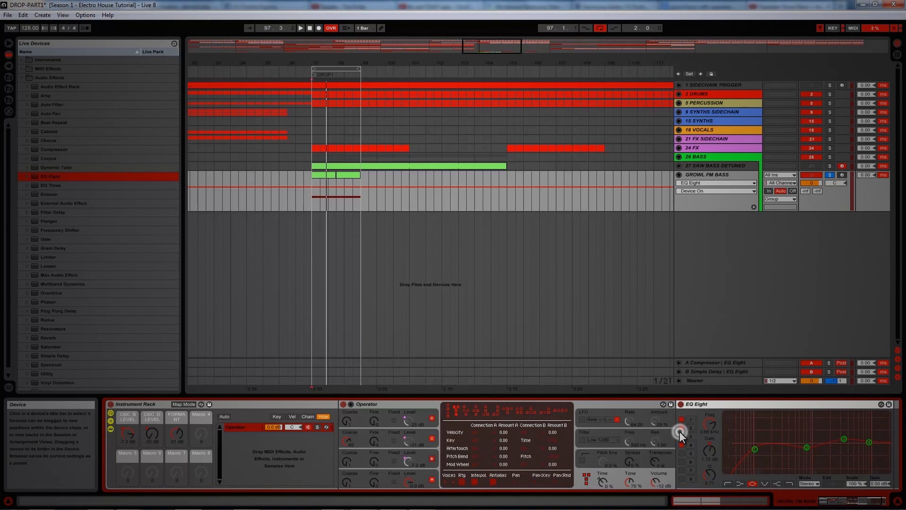
pyautogui.doubleClick(702, 403)
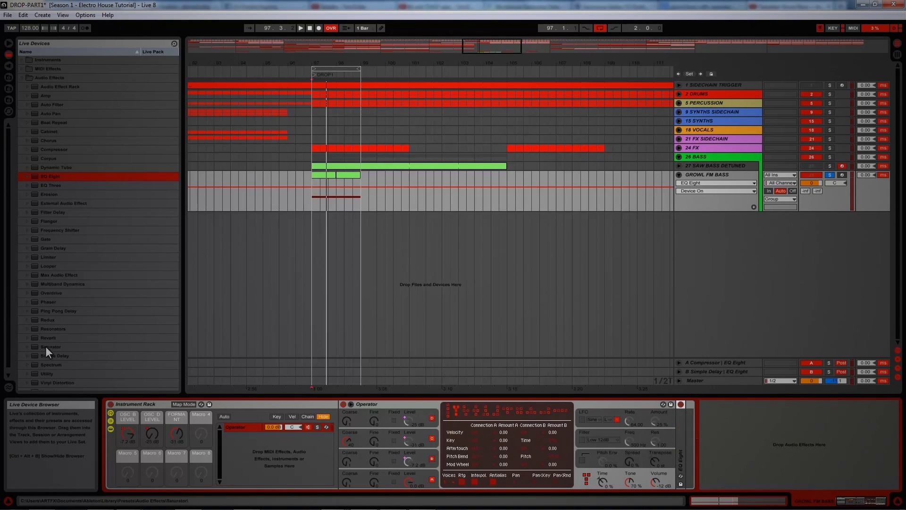
pyautogui.moveTo(48, 303); pyautogui.dragTo(683, 418)
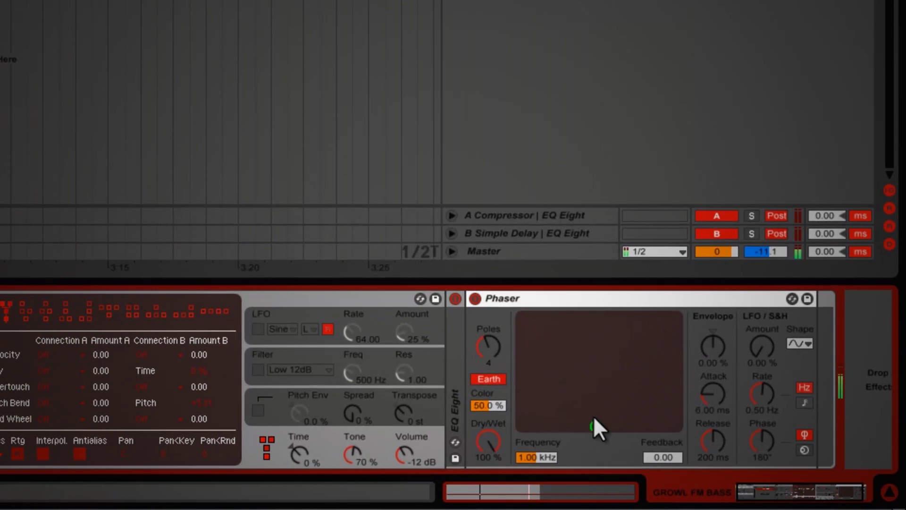
# Set the Phaser's frequency to 1.68 kHz and LFO amount to 49.2 %, comparing Dry/Wet at 0 % and 100 %.
pyautogui.moveTo(595, 427)
pyautogui.mouseDown()
pyautogui.moveTo(624, 335)
pyautogui.moveTo(556, 392)
pyautogui.moveTo(554, 413)
pyautogui.moveTo(590, 400)
pyautogui.moveTo(612, 424)
pyautogui.moveTo(553, 427)
pyautogui.moveTo(581, 426)
pyautogui.moveTo(553, 414)
pyautogui.moveTo(571, 426)
pyautogui.moveTo(601, 419)
pyautogui.moveTo(611, 426)
pyautogui.mouseUp()
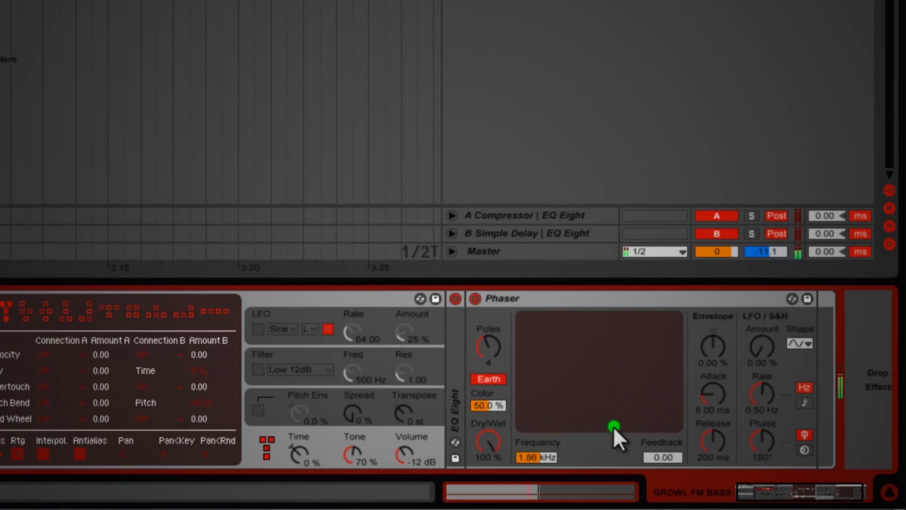
pyautogui.moveTo(491, 443)
pyautogui.mouseDown()
pyautogui.moveTo(491, 453)
pyautogui.moveTo(490, 440)
pyautogui.mouseUp()
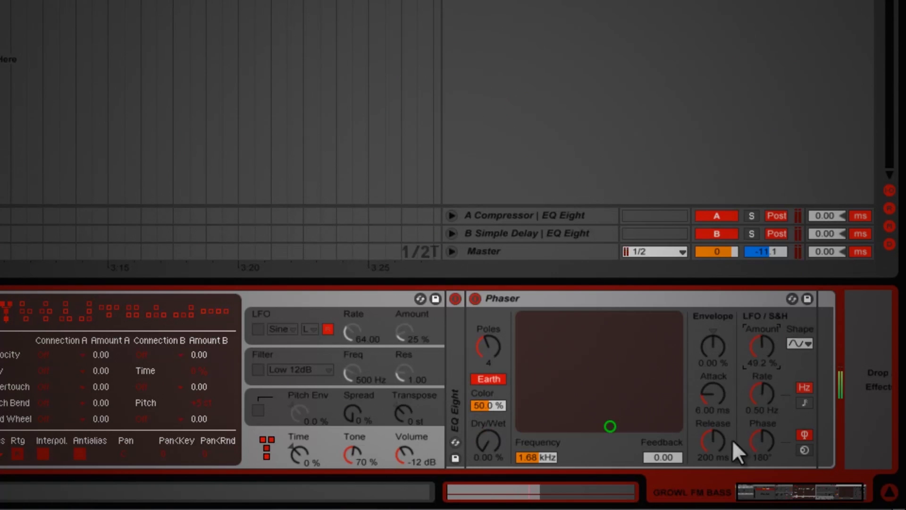
pyautogui.moveTo(482, 441)
pyautogui.mouseDown()
pyautogui.moveTo(486, 430)
pyautogui.moveTo(490, 435)
pyautogui.mouseUp()
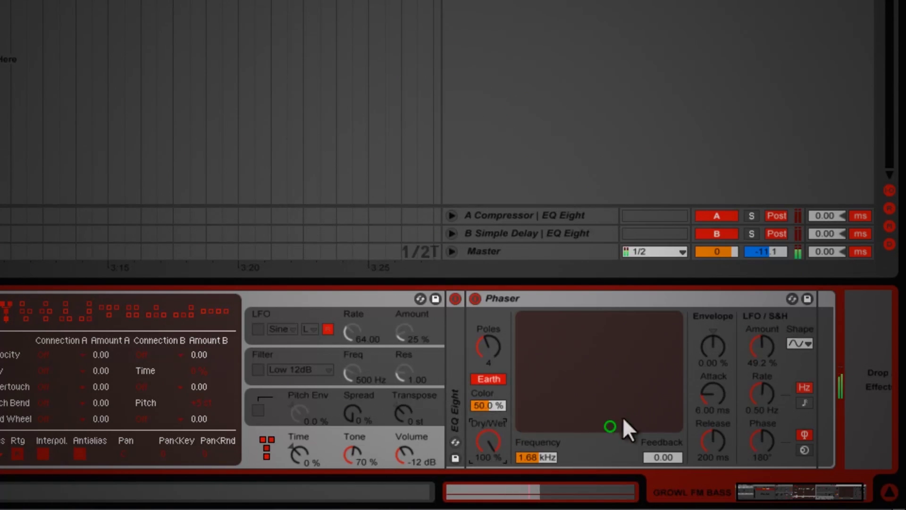
# Sync the Phaser's LFO to tempo at rate 2, and set feedback to 0.62 and frequency to 2.01 kHz.
pyautogui.click(801, 402)
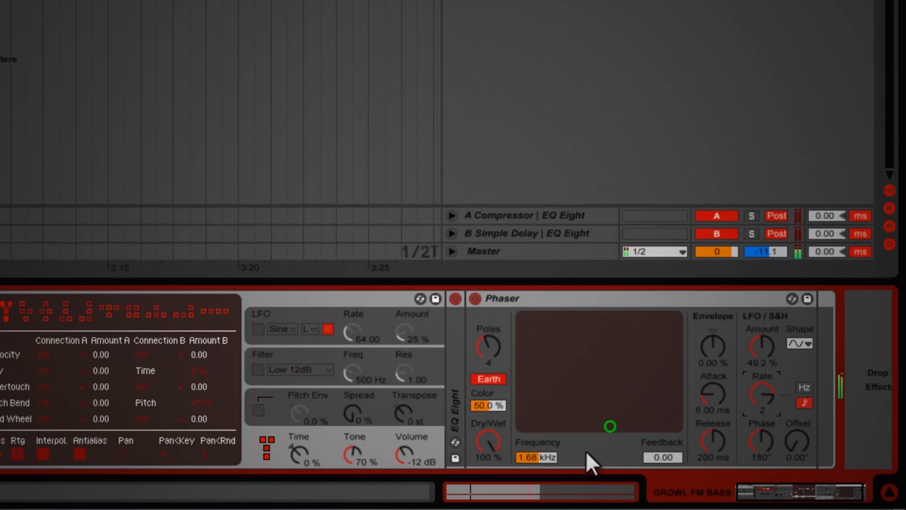
pyautogui.moveTo(666, 456); pyautogui.dragTo(621, 469)
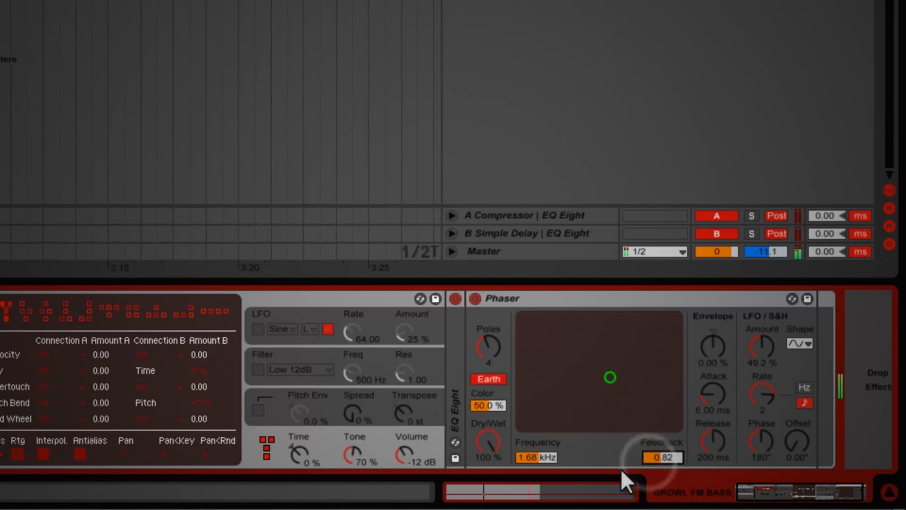
pyautogui.moveTo(544, 455)
pyautogui.mouseDown()
pyautogui.moveTo(559, 449)
pyautogui.moveTo(542, 457)
pyautogui.mouseUp()
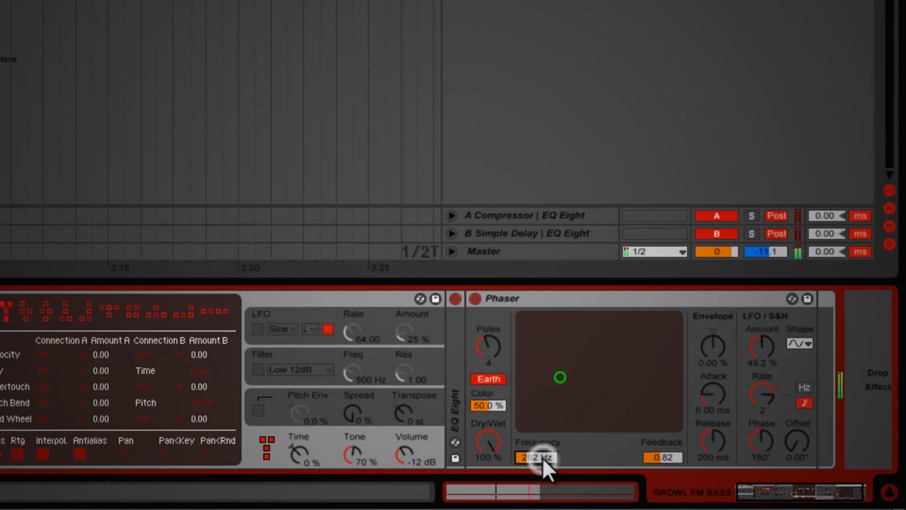
pyautogui.moveTo(665, 451); pyautogui.dragTo(665, 458)
pyautogui.moveTo(542, 454)
pyautogui.mouseDown()
pyautogui.moveTo(539, 463)
pyautogui.moveTo(547, 459)
pyautogui.mouseUp()
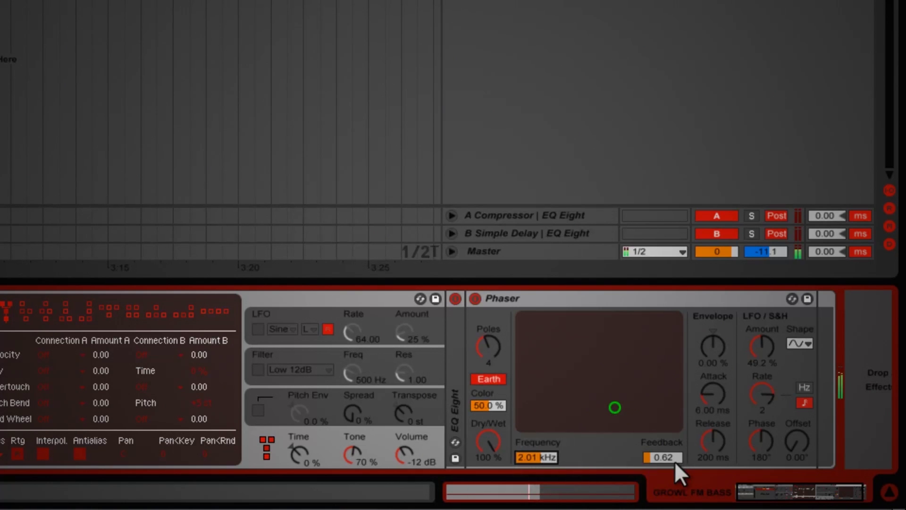
# Set the Phaser's synced LFO rate to 4 and its phase to 0.00°.
pyautogui.moveTo(752, 405); pyautogui.dragTo(753, 401)
pyautogui.moveTo(769, 440); pyautogui.dragTo(772, 455)
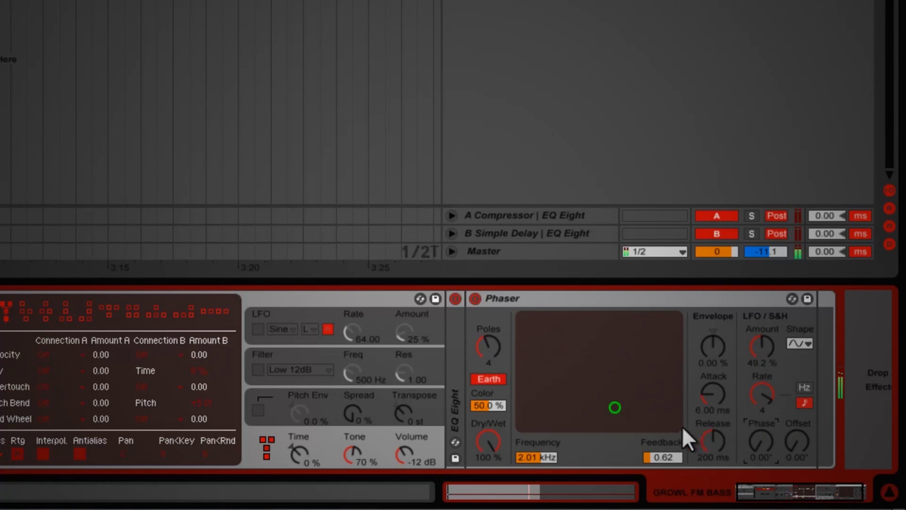
pyautogui.click(497, 434)
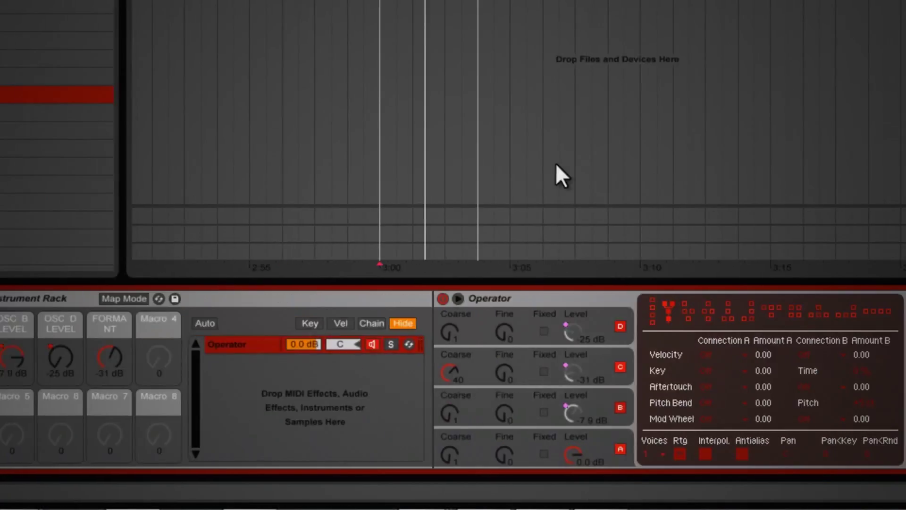
# Map the Phaser's Dry/Wet to Macro 4 of the Instrument Rack and rename that macro PHASER.
pyautogui.click(106, 299)
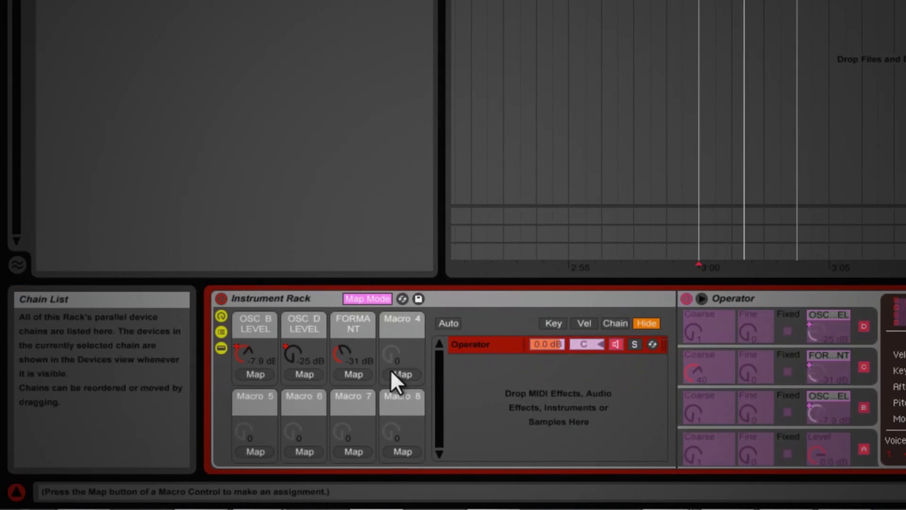
pyautogui.click(391, 374)
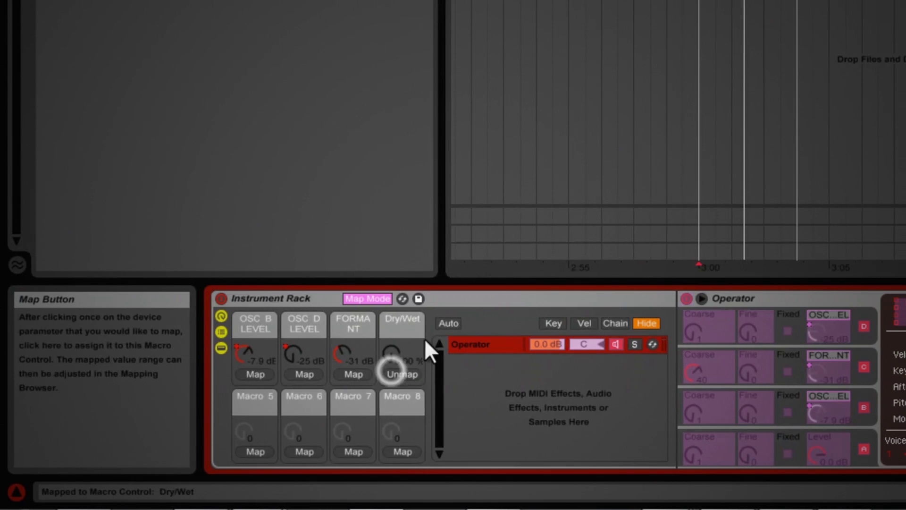
pyautogui.click(400, 326)
pyautogui.hotkey('ctrl', 'r')
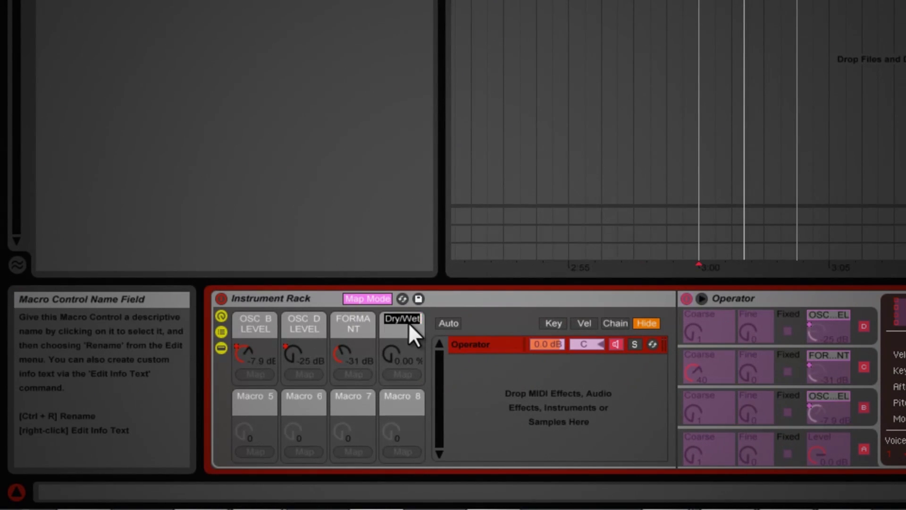
pyautogui.write('PHASER')
pyautogui.press('Return')
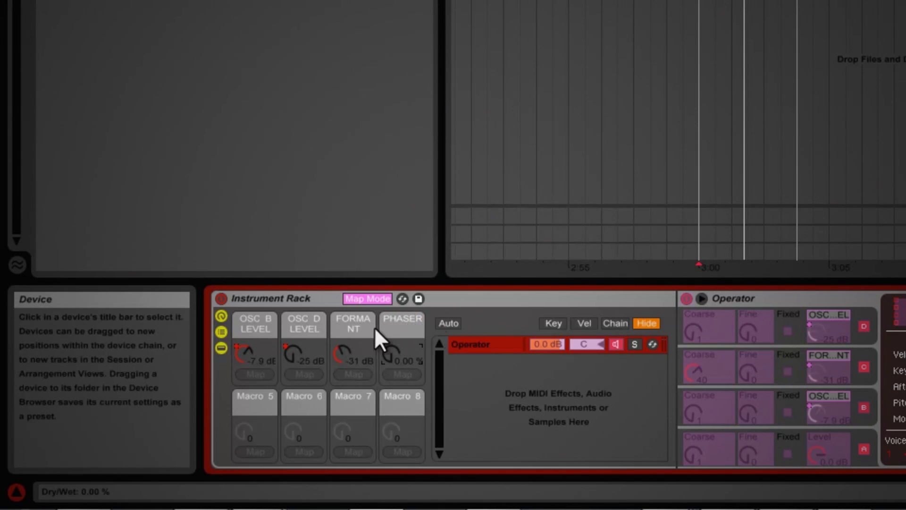
pyautogui.click(371, 300)
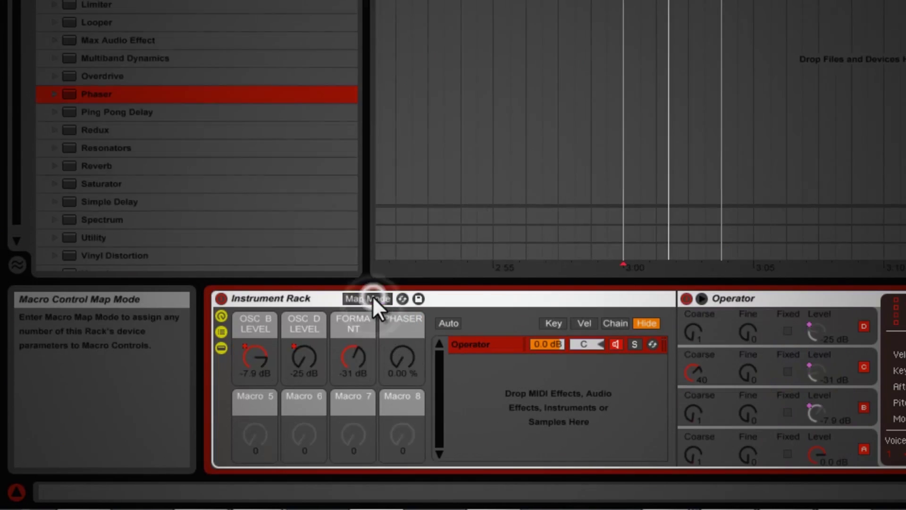
# Play the drop to listen to the growl bass while trying out the PHASER macro.
pyautogui.press('space')
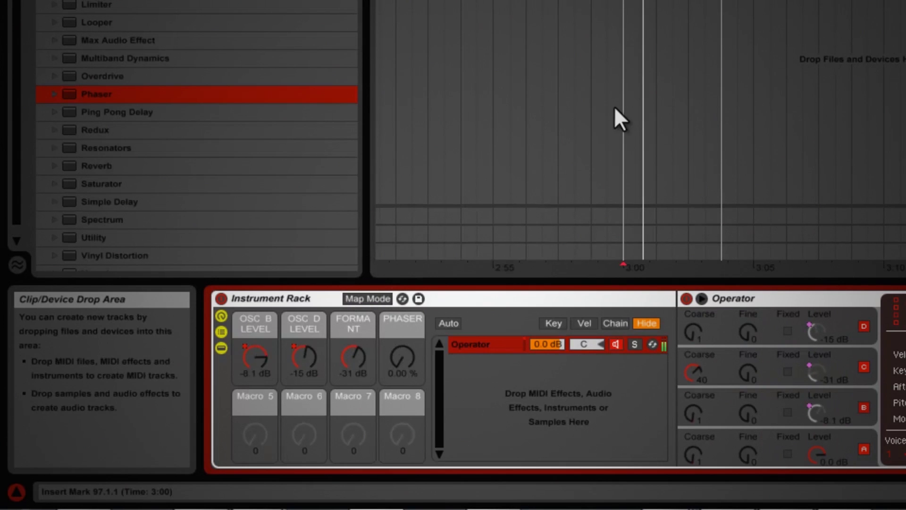
pyautogui.moveTo(406, 359); pyautogui.dragTo(400, 359)
pyautogui.press('space')
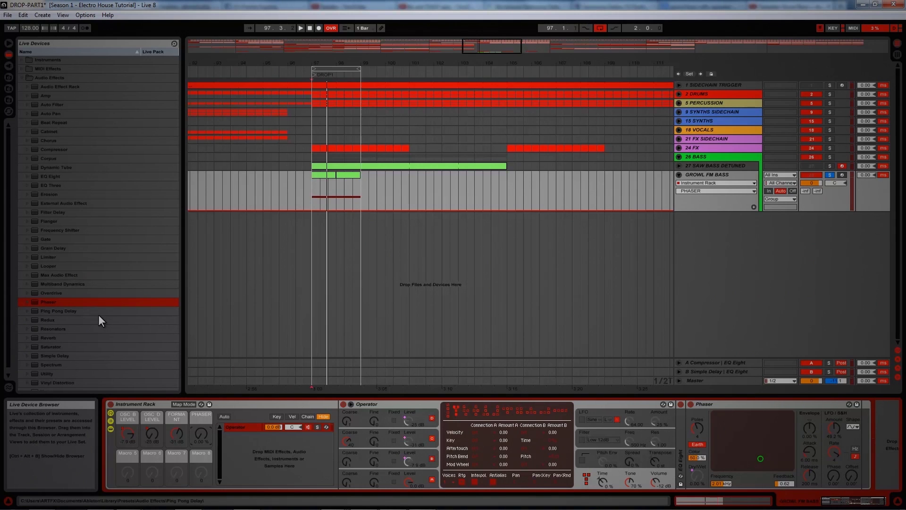
# Group the Phaser into an Audio Effect Rack and show the rack's chain list.
pyautogui.click(722, 406)
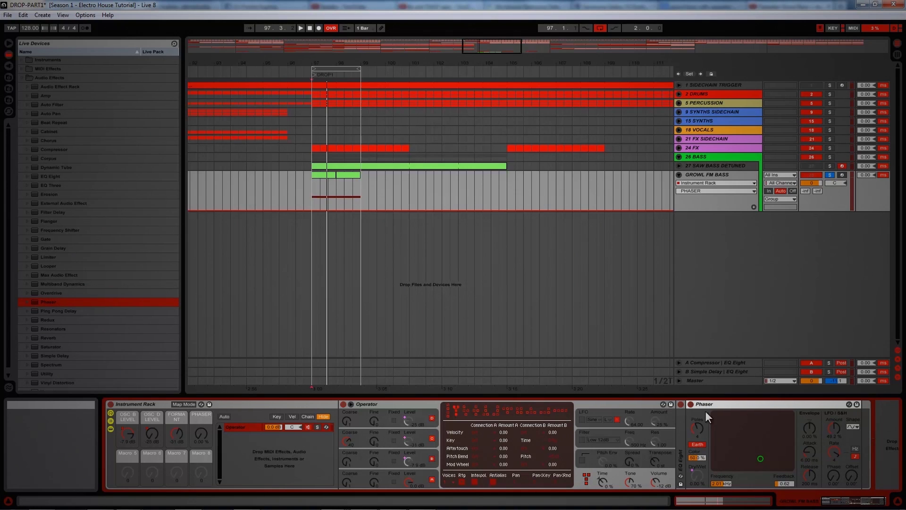
pyautogui.hotkey('ctrl', 'g')
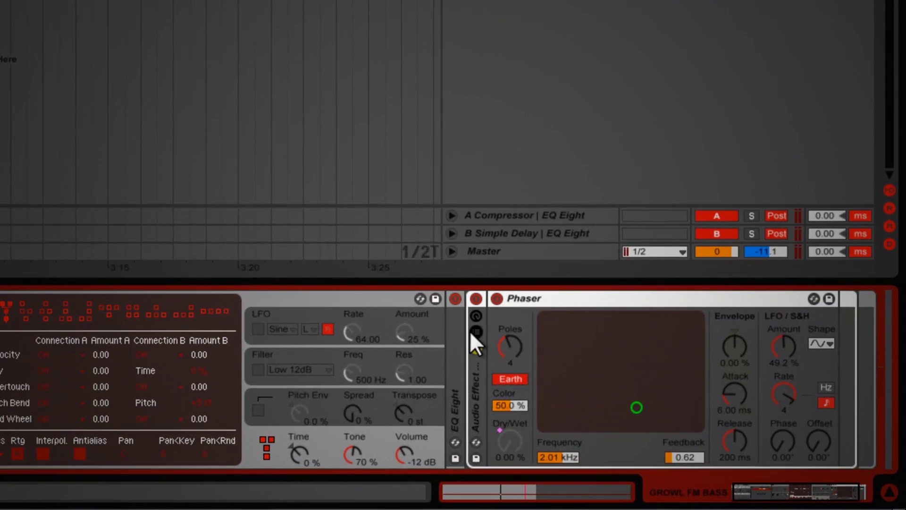
pyautogui.click(476, 332)
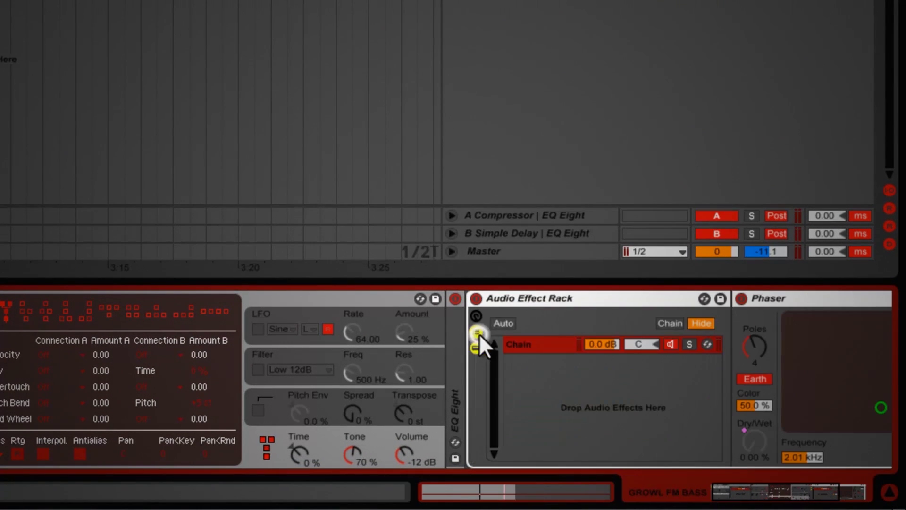
pyautogui.click(852, 482)
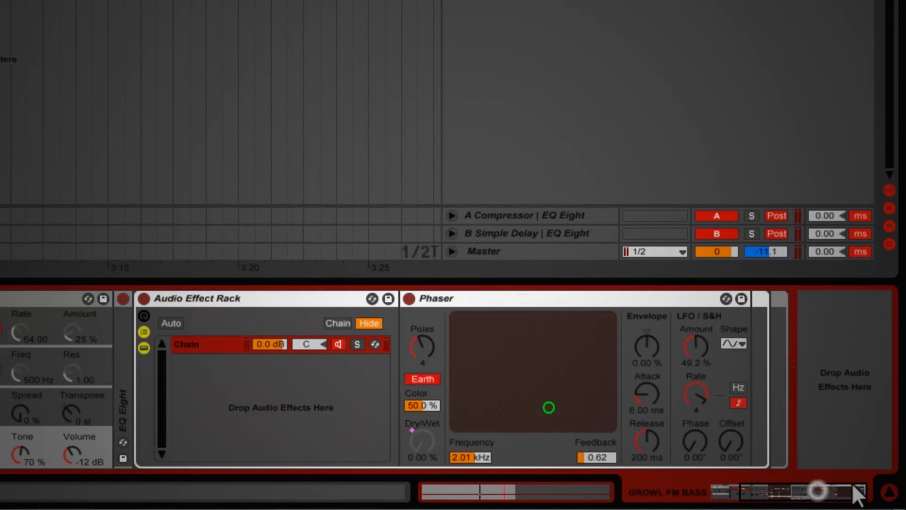
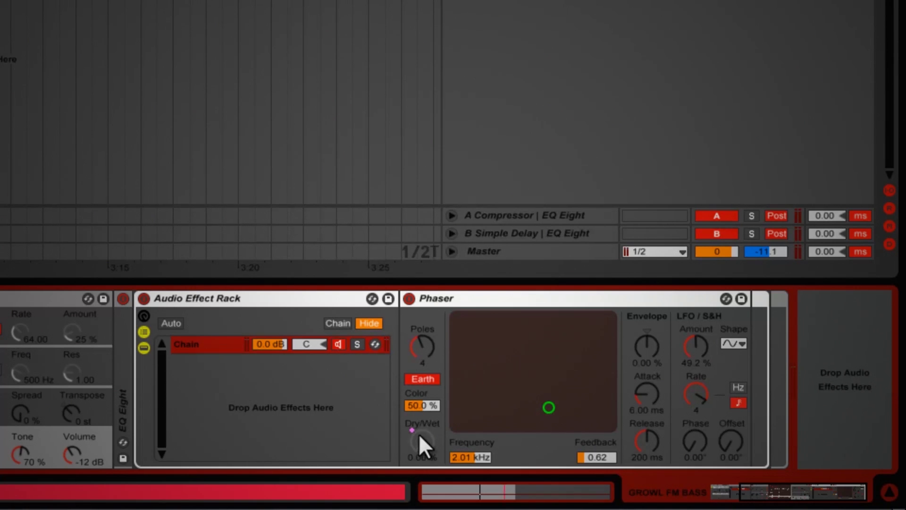
# Create a second, empty chain in the Audio Effect Rack alongside the Phaser chain.
pyautogui.click(268, 395)
pyautogui.rightClick(268, 394)
pyautogui.click(304, 401)
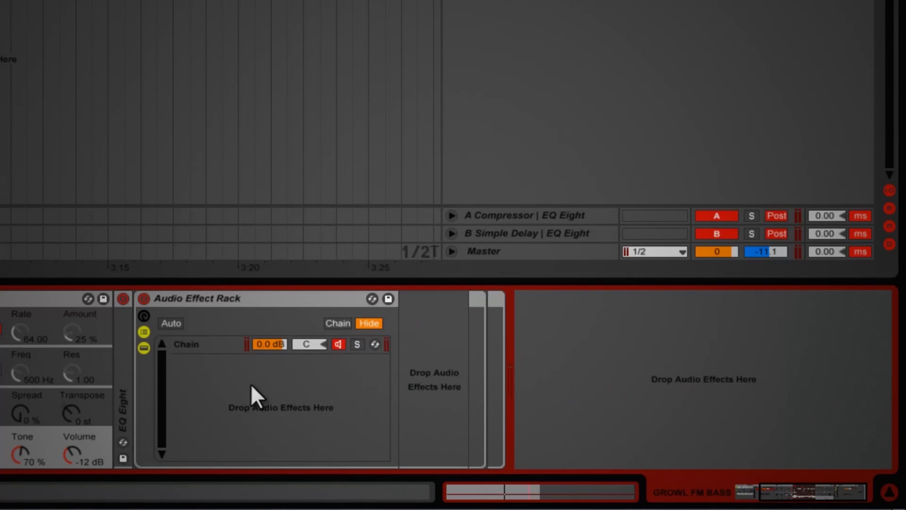
pyautogui.moveTo(784, 489); pyautogui.dragTo(758, 496)
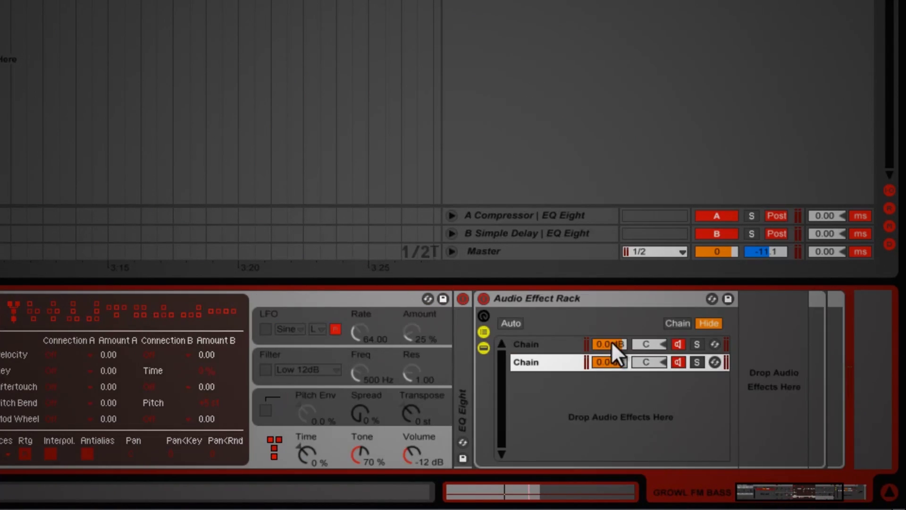
# Examine in macro mapping mode how the Phaser's Dry/Wet in the first chain is linked to the PHASER macro.
pyautogui.click(557, 343)
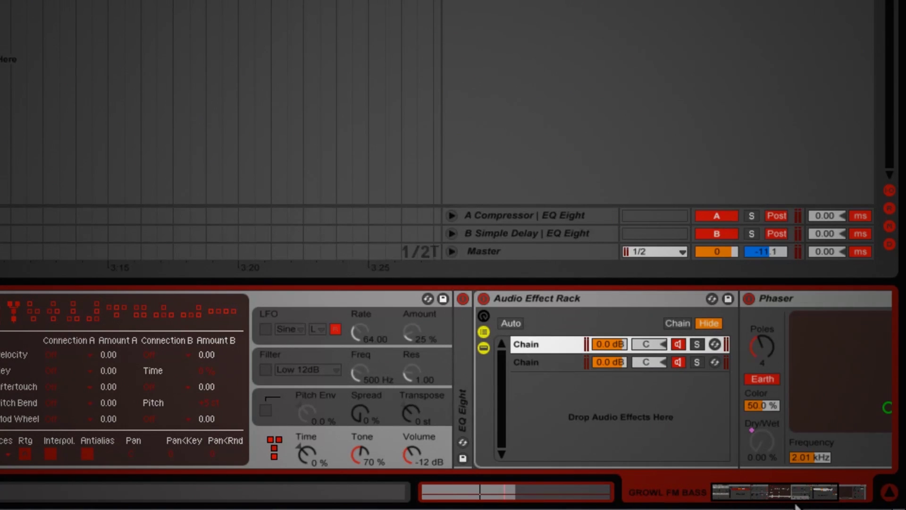
pyautogui.click(759, 440)
pyautogui.hotkey('ctrl', 'm')
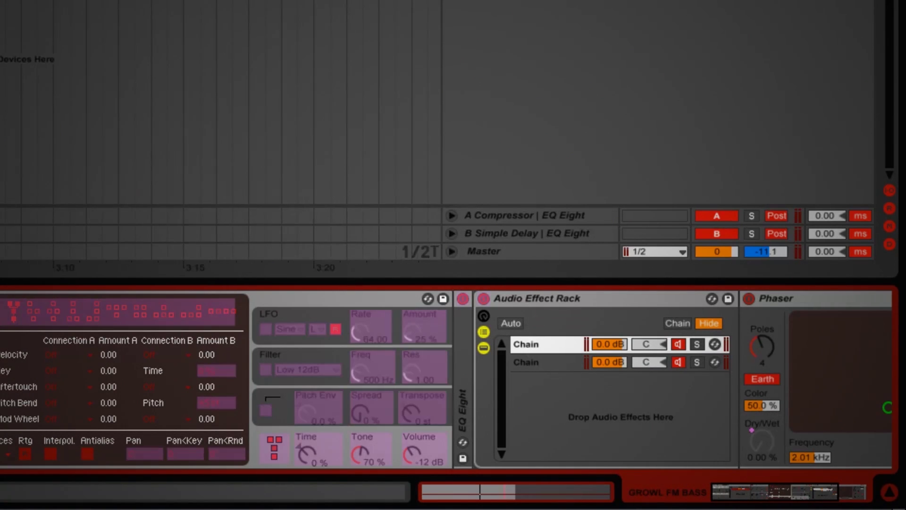
pyautogui.click(757, 451)
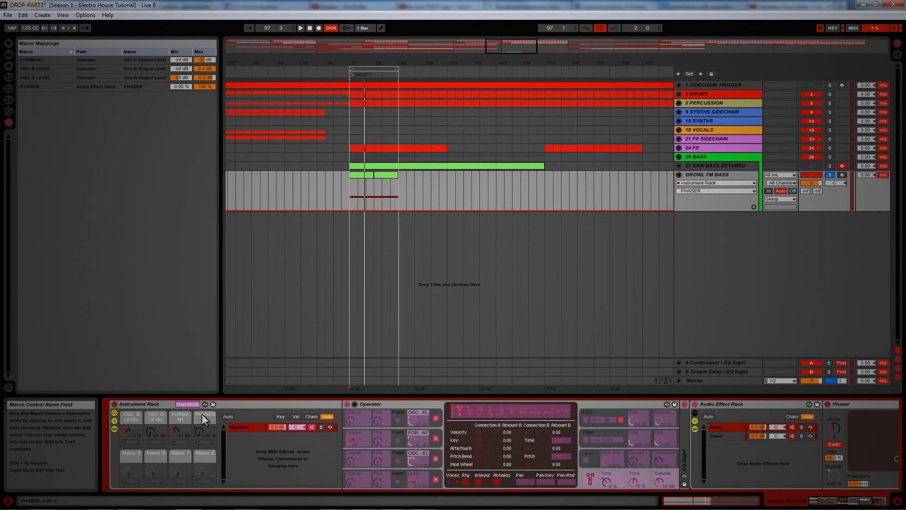
pyautogui.click(201, 414)
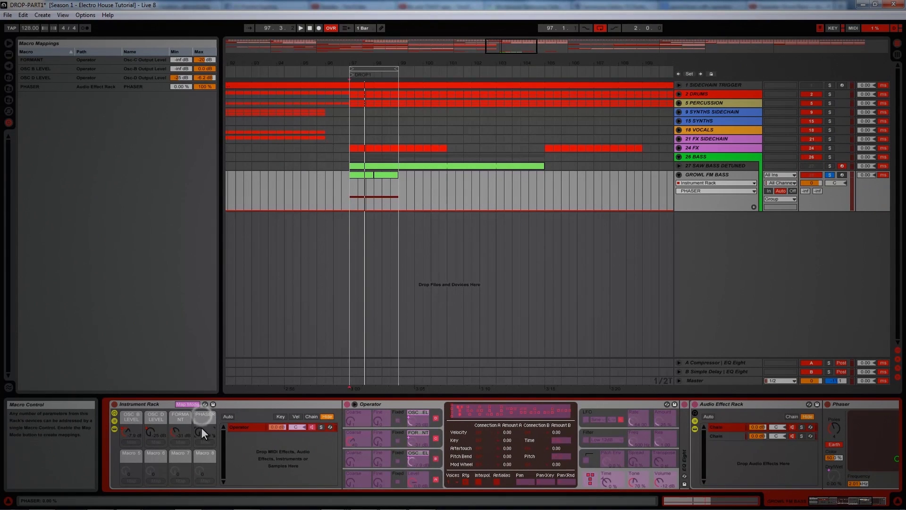
pyautogui.click(830, 472)
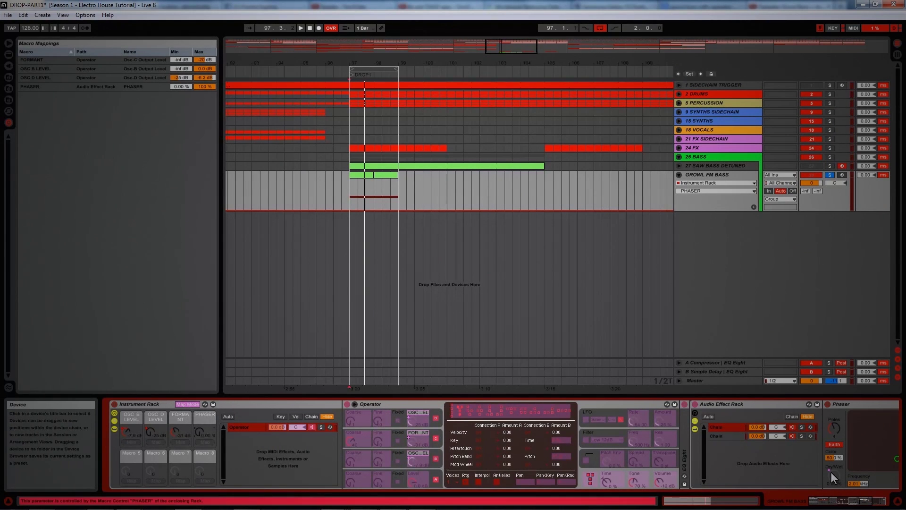
pyautogui.click(823, 503)
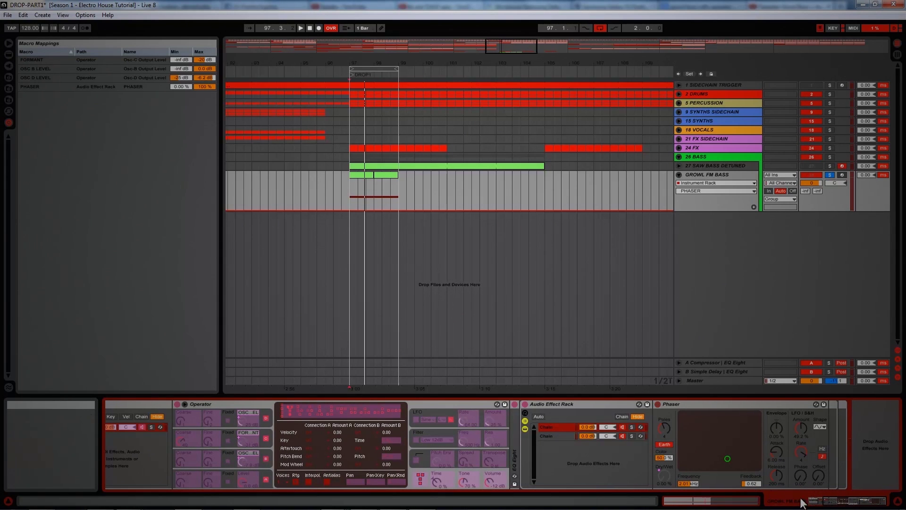
pyautogui.click(849, 504)
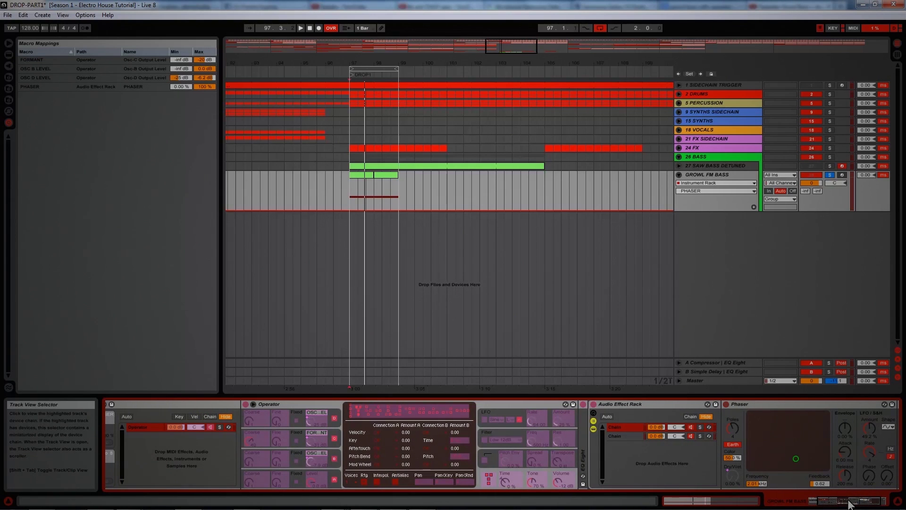
pyautogui.click(849, 504)
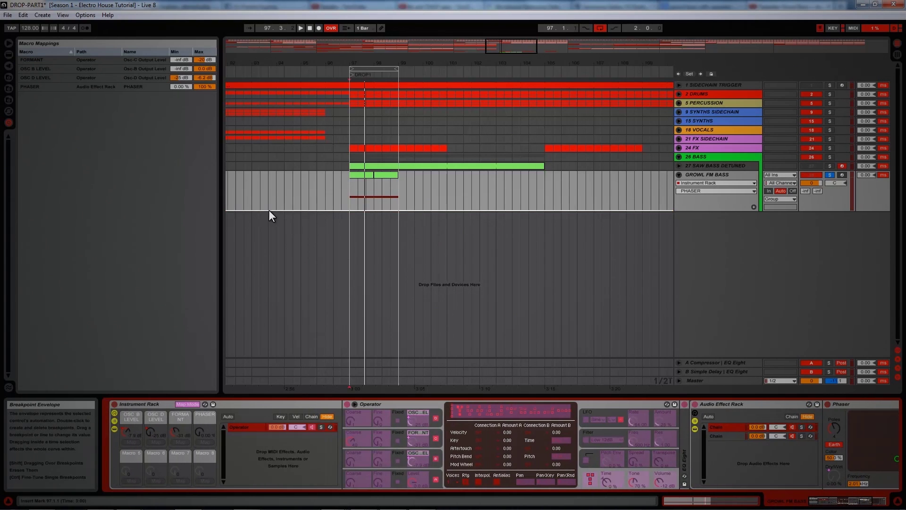
# Delete the PHASER entry from the Instrument Rack's macro mappings.
pyautogui.click(131, 87)
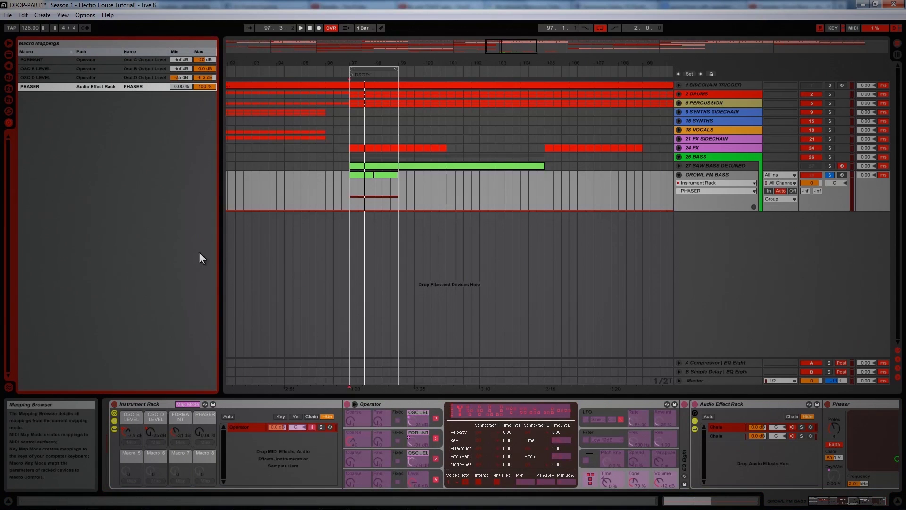
pyautogui.moveTo(199, 431); pyautogui.dragTo(199, 431)
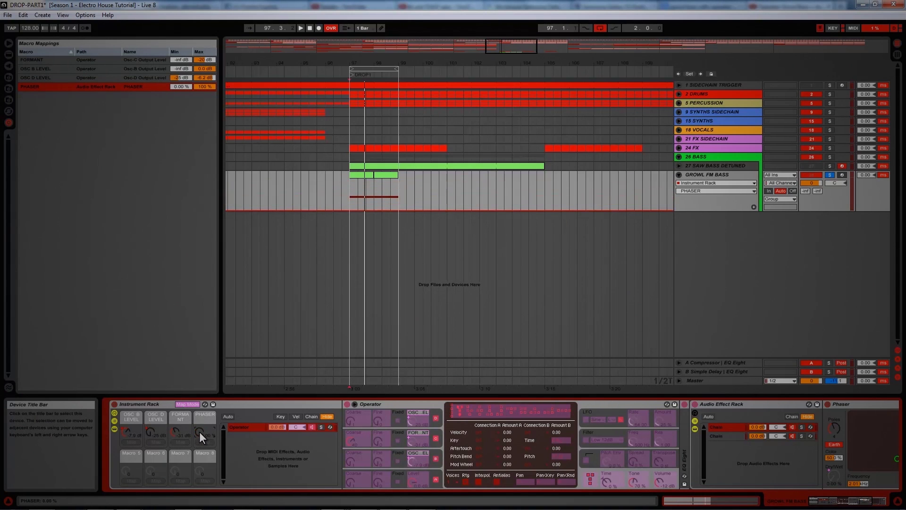
pyautogui.click(98, 87)
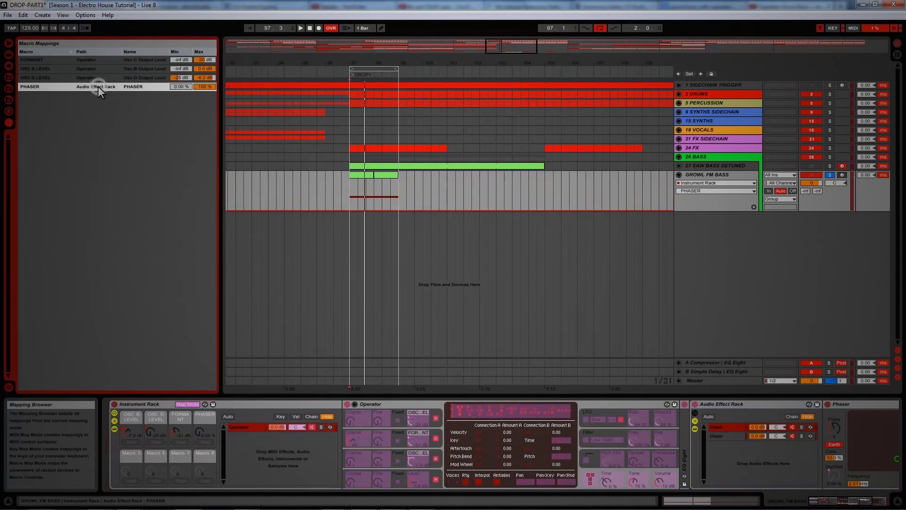
pyautogui.press('Delete')
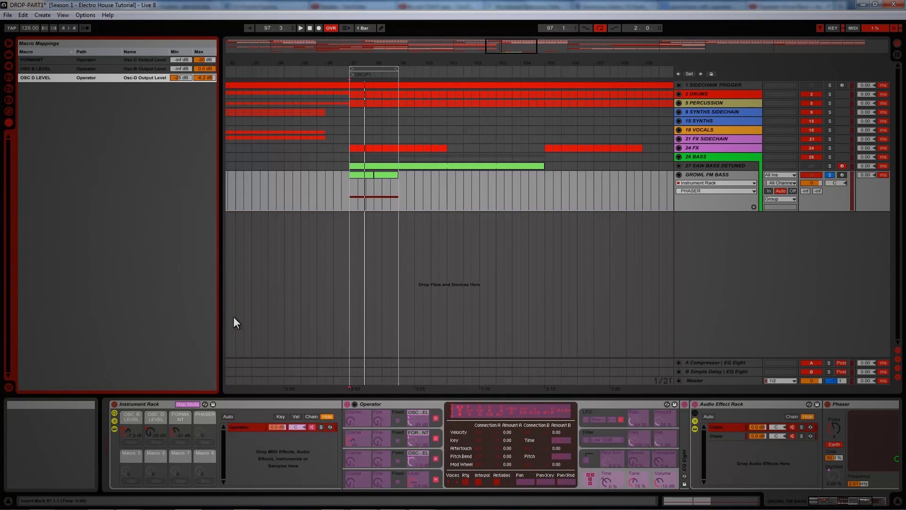
# Show the Audio Effect Rack's macro controls and select its PHASER macro.
pyautogui.click(826, 474)
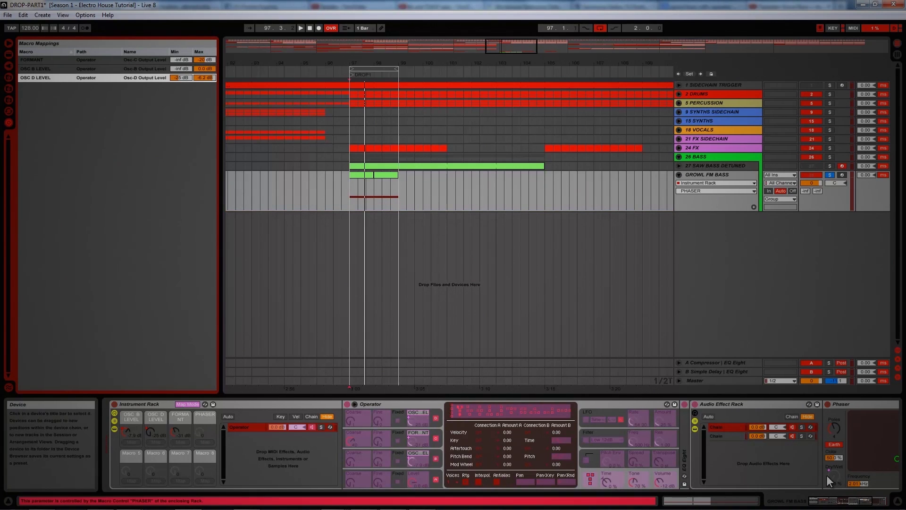
pyautogui.click(694, 413)
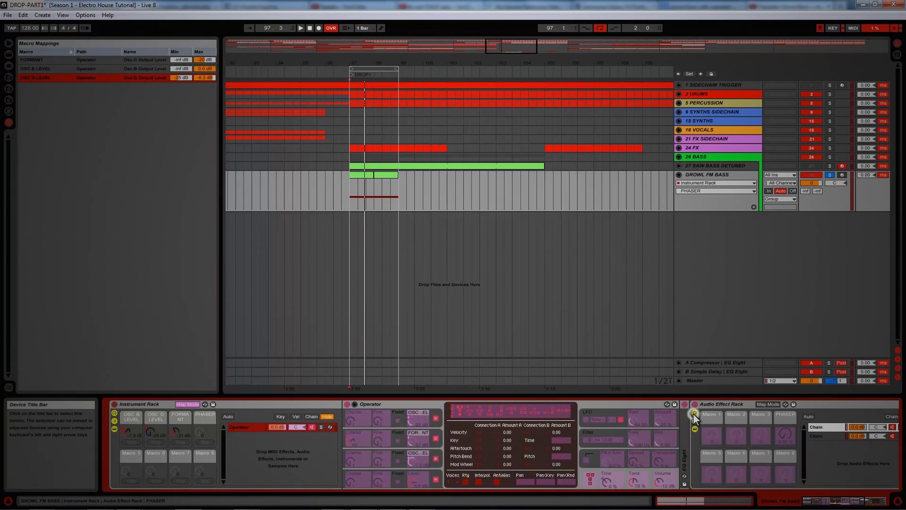
pyautogui.click(786, 435)
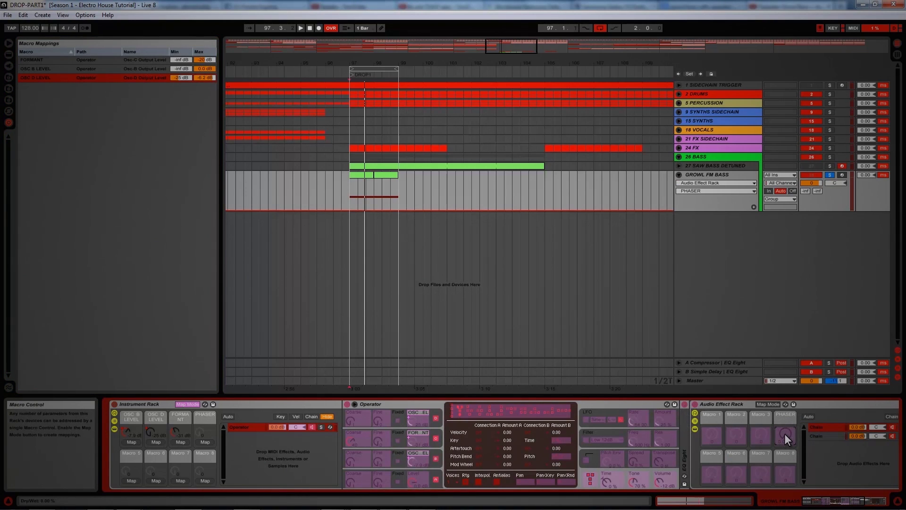
pyautogui.click(819, 500)
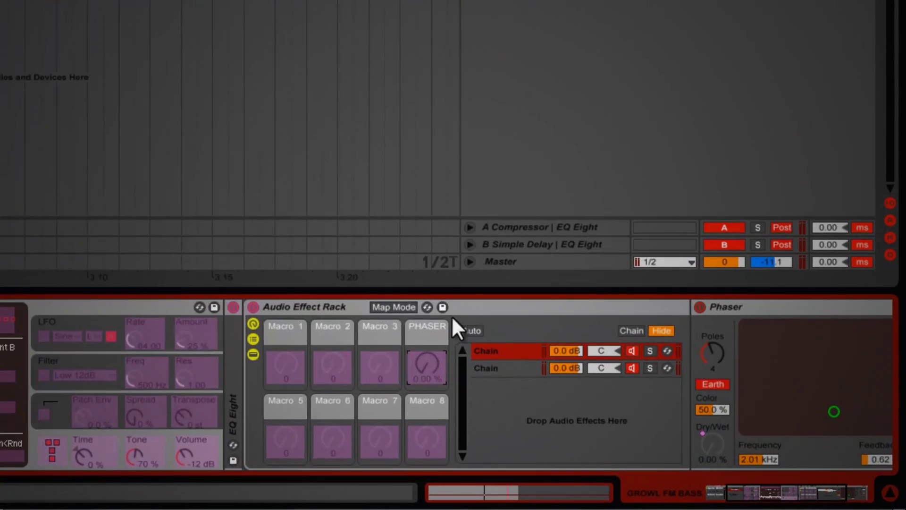
# Unmap the Phaser's Dry/Wet from the Audio Effect Rack's PHASER macro and hide the rack's macro controls.
pyautogui.click(396, 307)
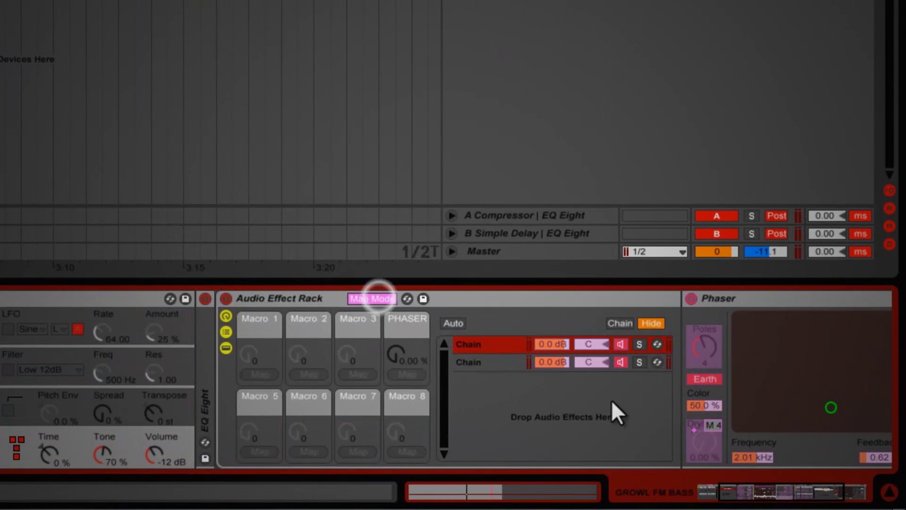
pyautogui.click(712, 445)
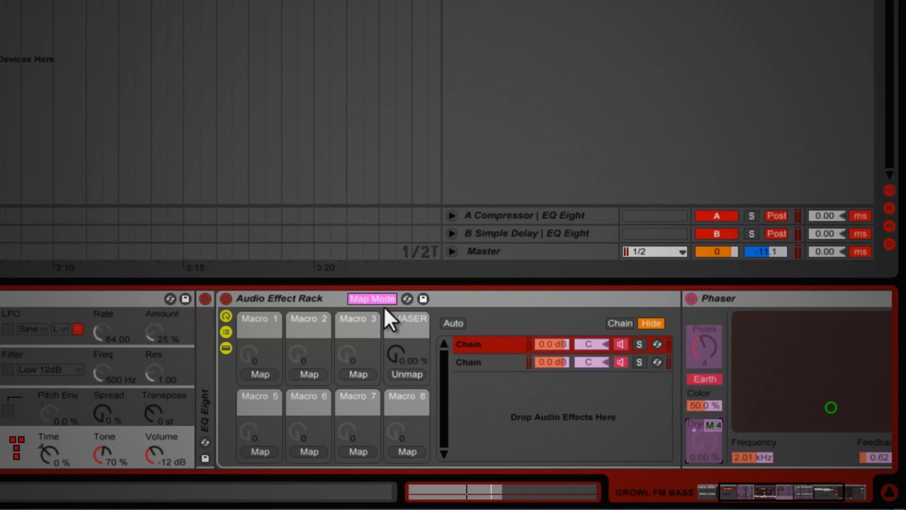
pyautogui.click(375, 297)
pyautogui.click(374, 297)
pyautogui.click(694, 441)
pyautogui.click(411, 375)
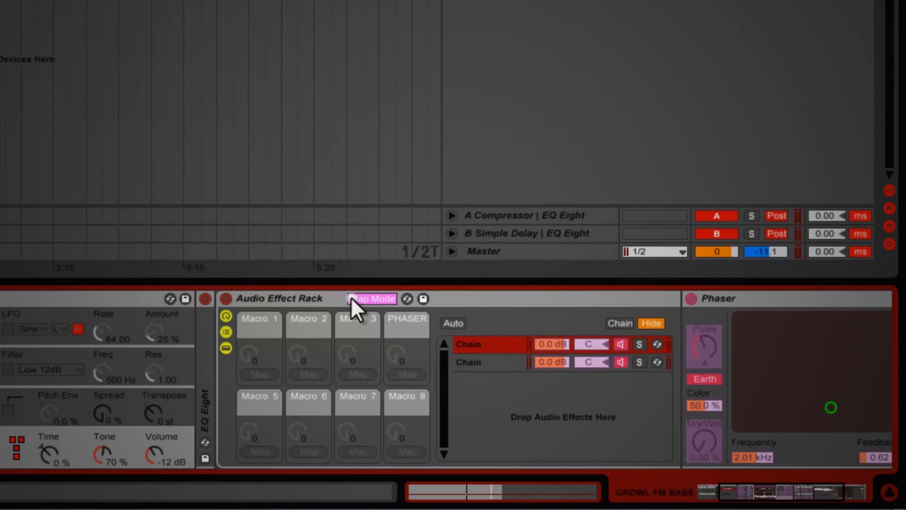
pyautogui.click(350, 298)
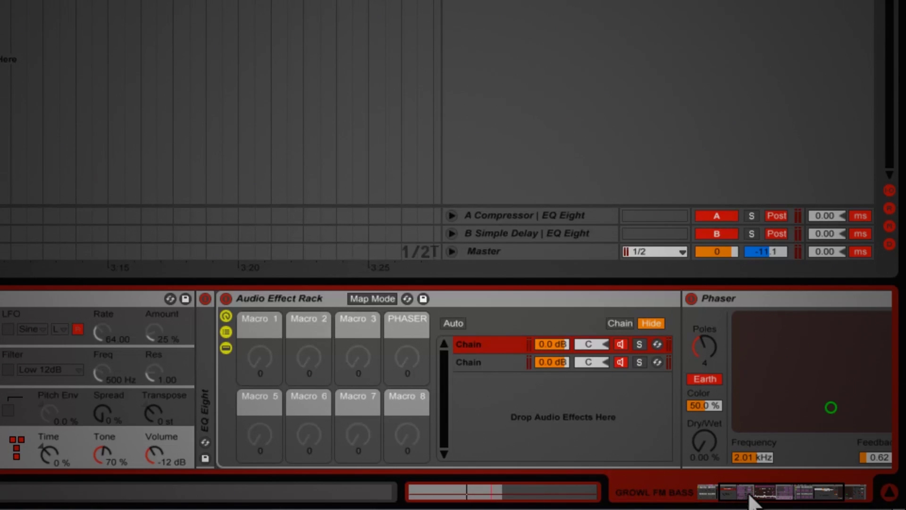
pyautogui.click(748, 493)
pyautogui.click(483, 315)
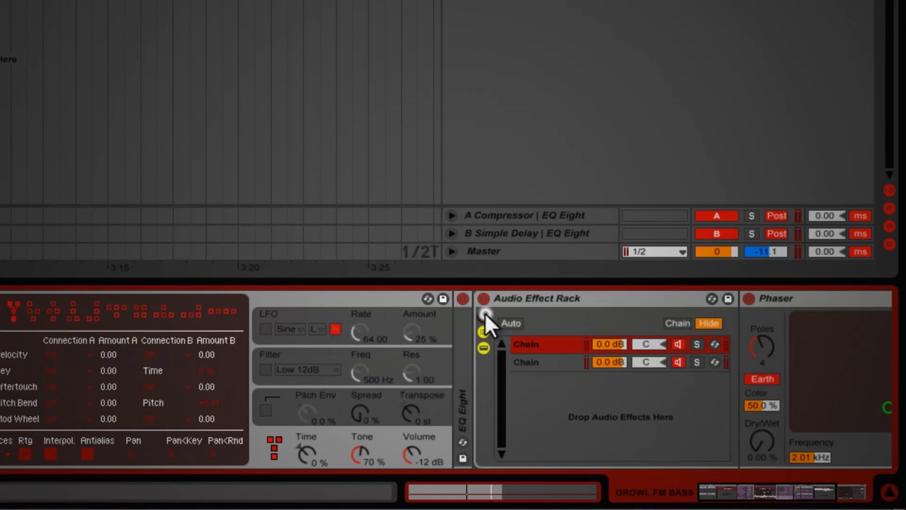
pyautogui.click(483, 331)
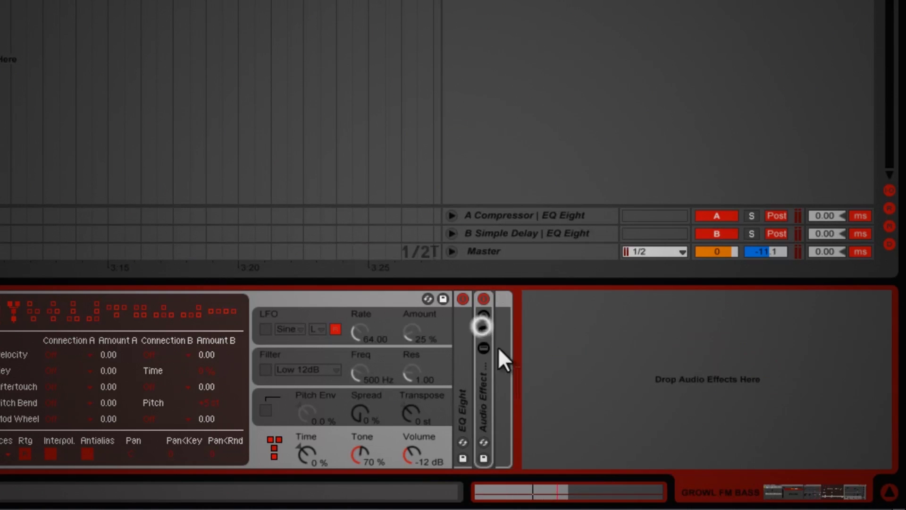
pyautogui.click(484, 332)
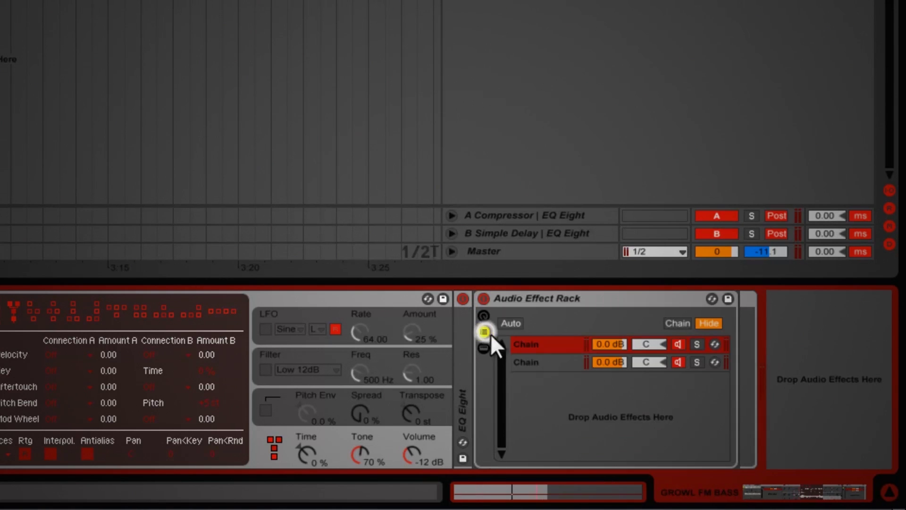
pyautogui.click(608, 346)
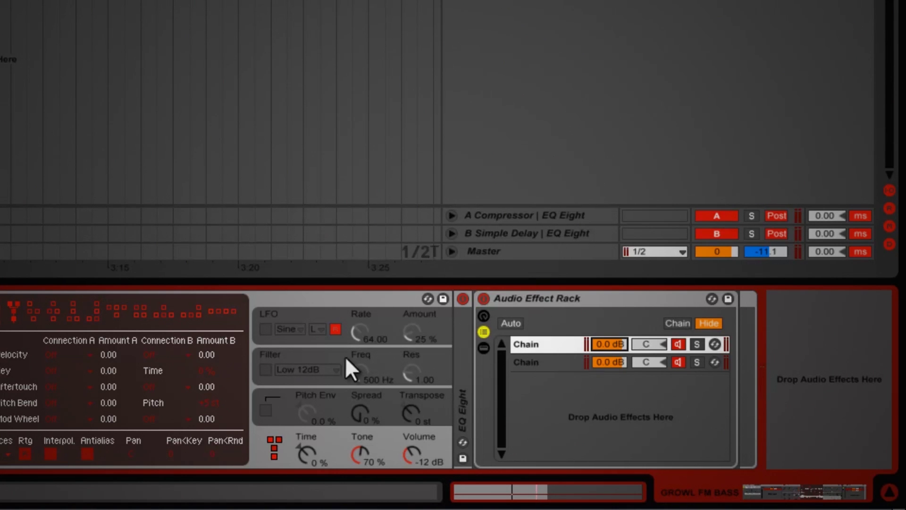
pyautogui.click(376, 299)
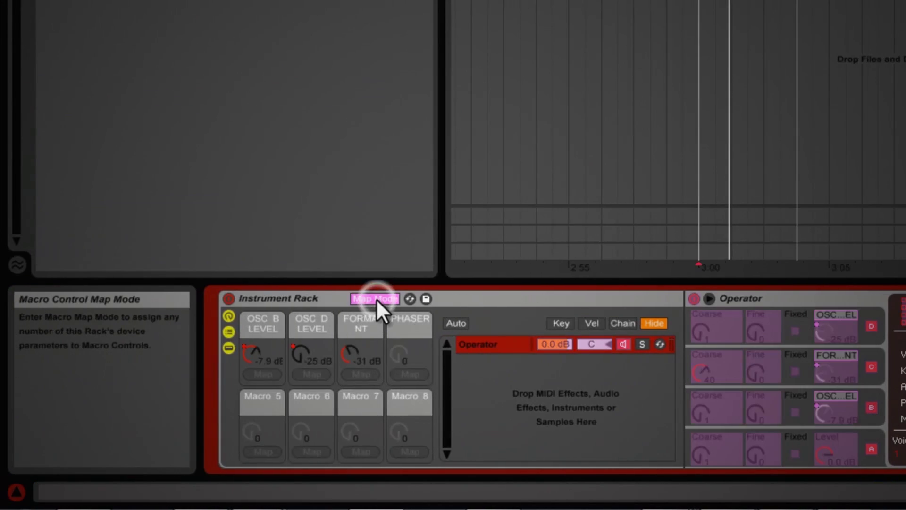
pyautogui.click(375, 299)
pyautogui.click(376, 299)
pyautogui.click(376, 299)
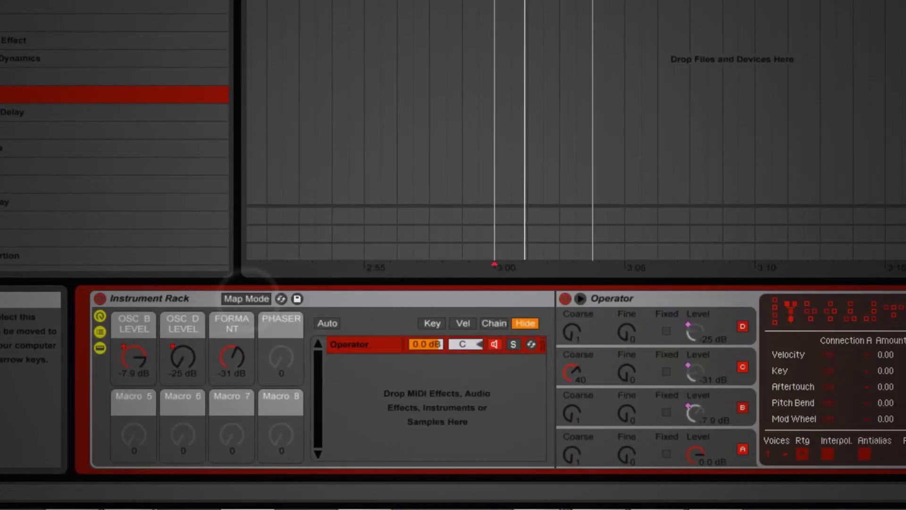
# Show the Audio Effect Rack's macro controls and map the first chain's volume to Macro 1 and the second chain's volume to Macro 2.
pyautogui.click(483, 316)
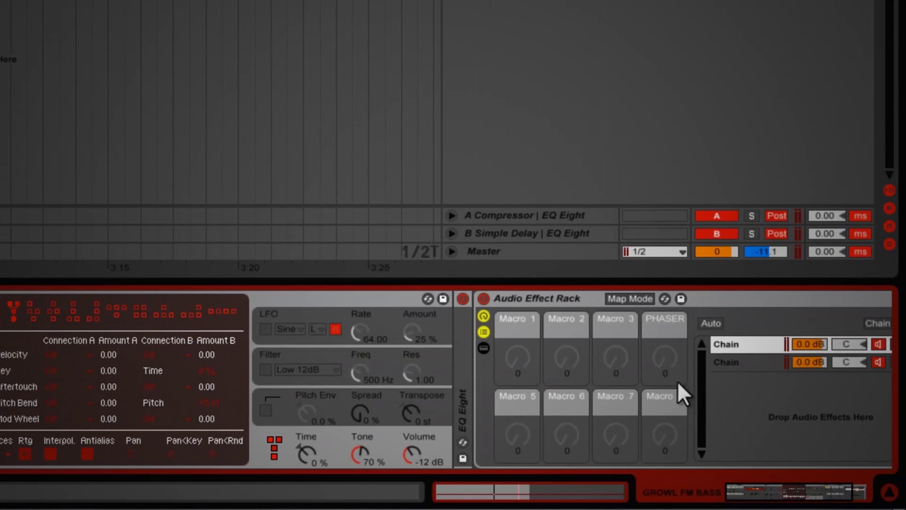
pyautogui.click(820, 491)
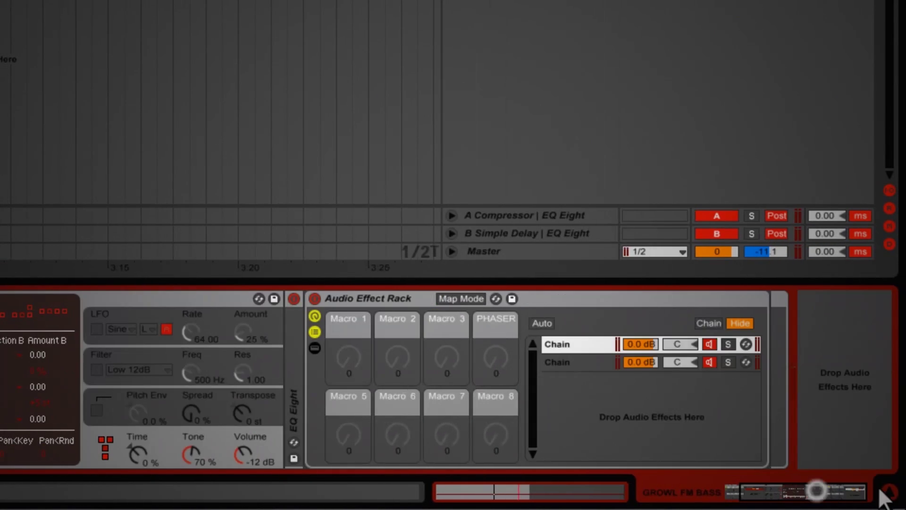
pyautogui.click(467, 299)
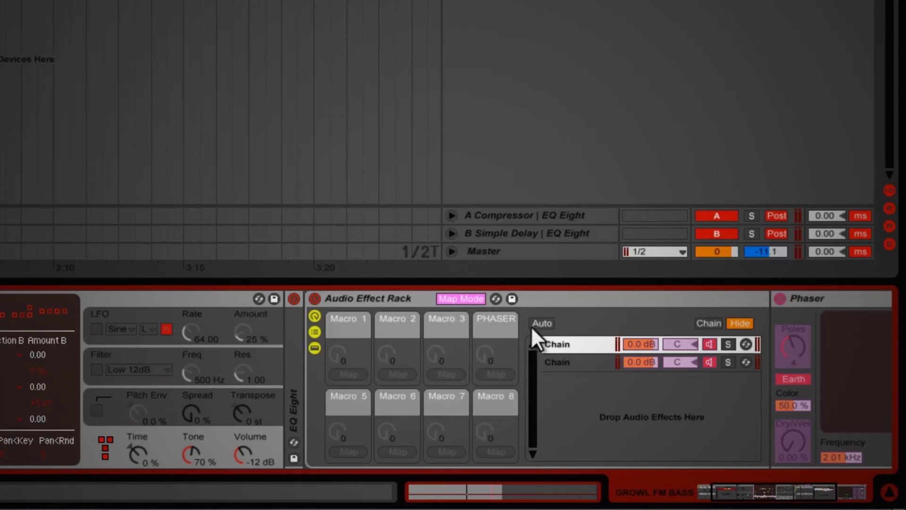
pyautogui.click(641, 344)
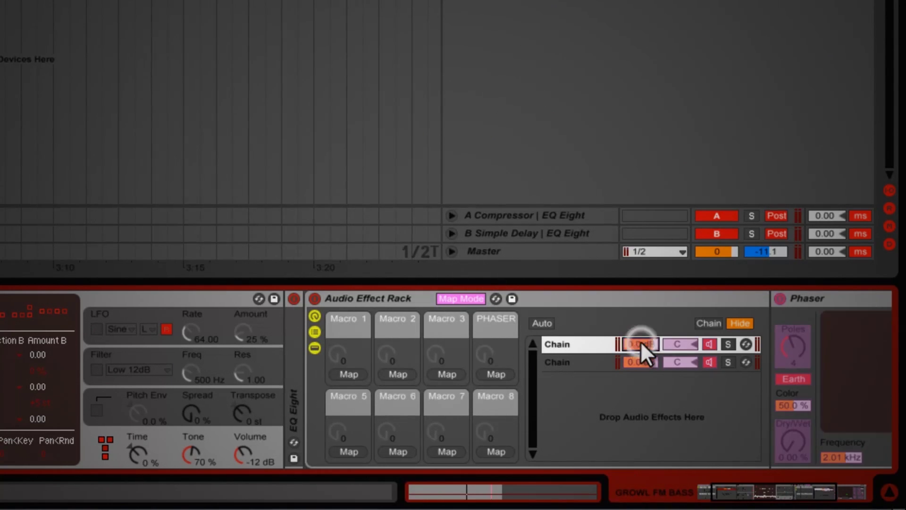
pyautogui.click(349, 373)
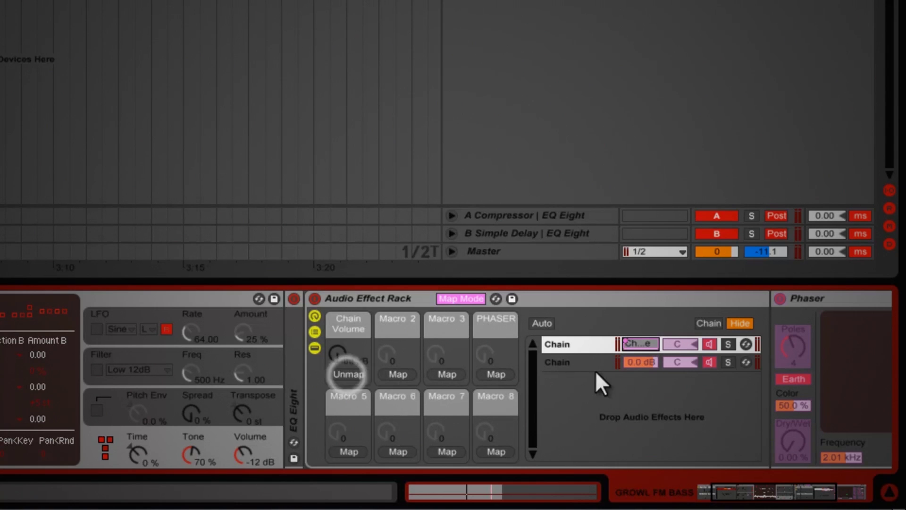
pyautogui.click(641, 362)
pyautogui.click(398, 374)
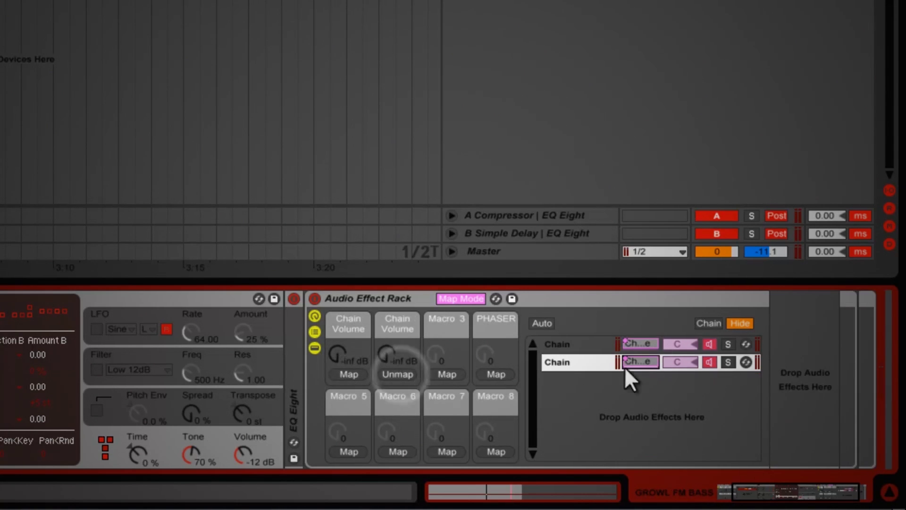
# Rename the Audio Effect Rack's first chain PHASER and its second chain DRY.
pyautogui.click(570, 342)
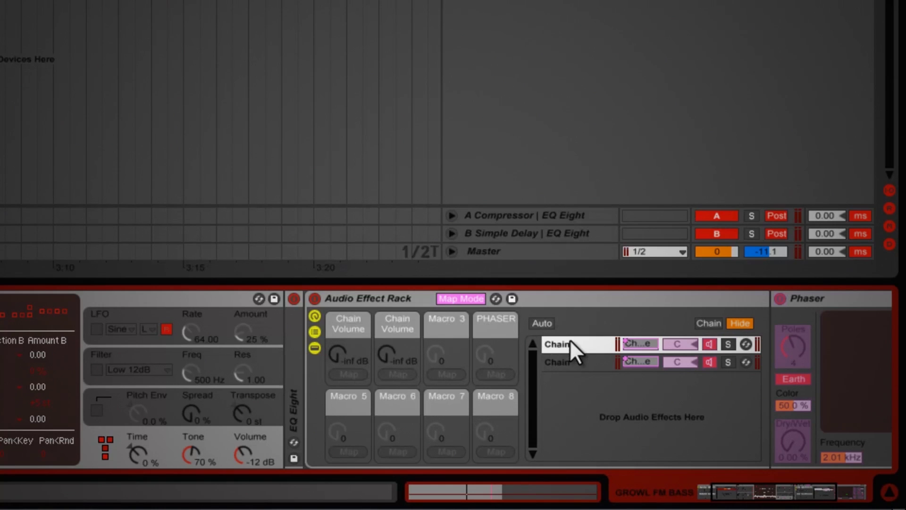
pyautogui.hotkey('ctrl', 'r')
pyautogui.press('Return')
pyautogui.click(571, 359)
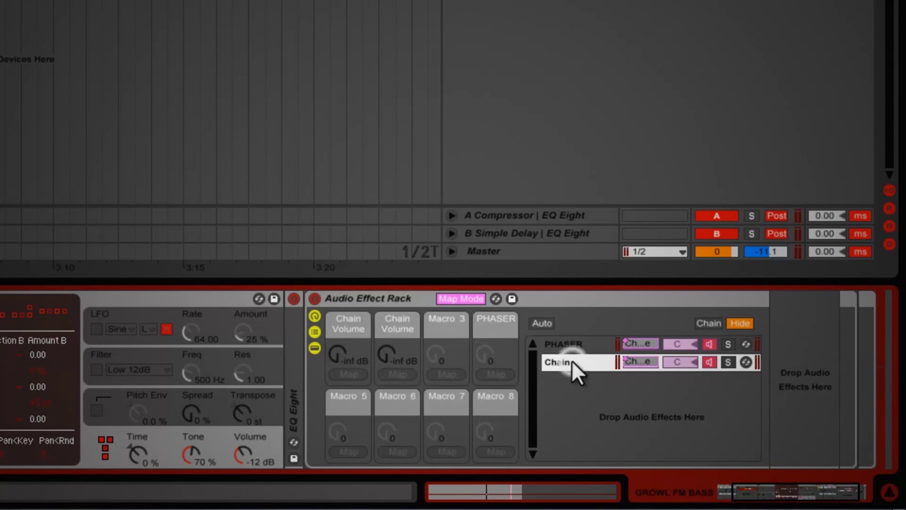
pyautogui.hotkey('ctrl', 'r')
pyautogui.write('DRY')
pyautogui.press('Return')
# Invert the DRY chain's volume mapping range, set its minimum and the PHASER chain's maximum to 0 dB, and leave macro mapping.
pyautogui.click(340, 350)
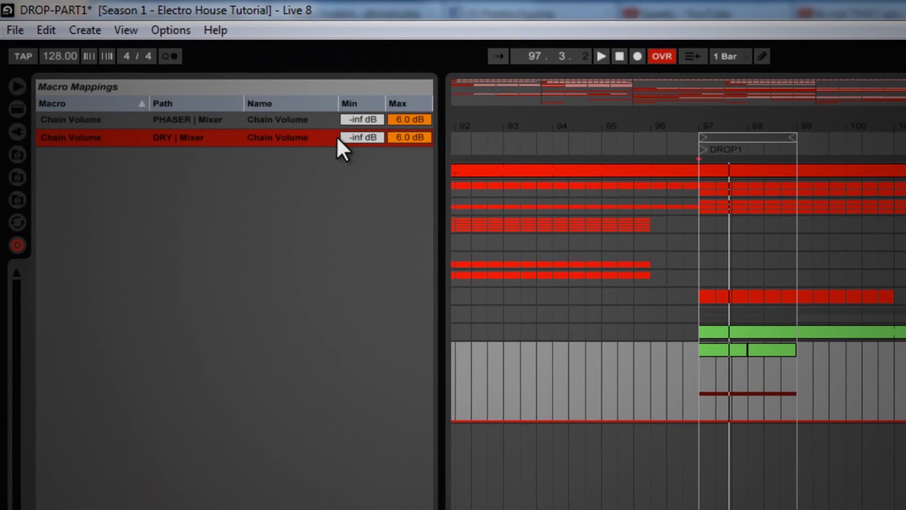
pyautogui.rightClick(268, 137)
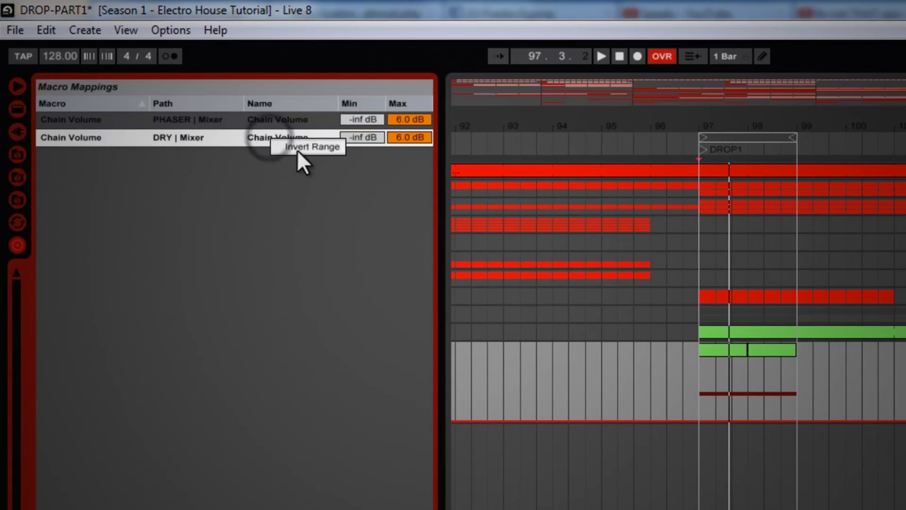
pyautogui.click(299, 150)
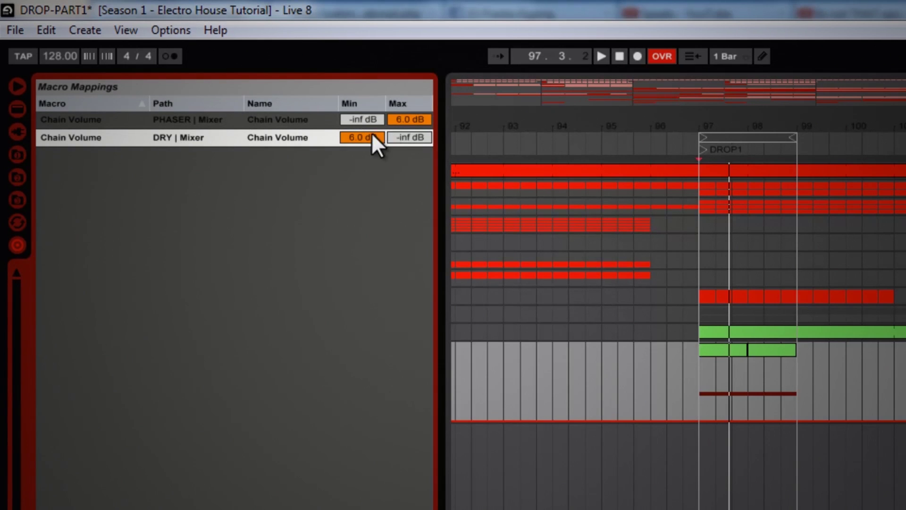
pyautogui.write('0')
pyautogui.click(413, 118)
pyautogui.write('0')
pyautogui.press('Return')
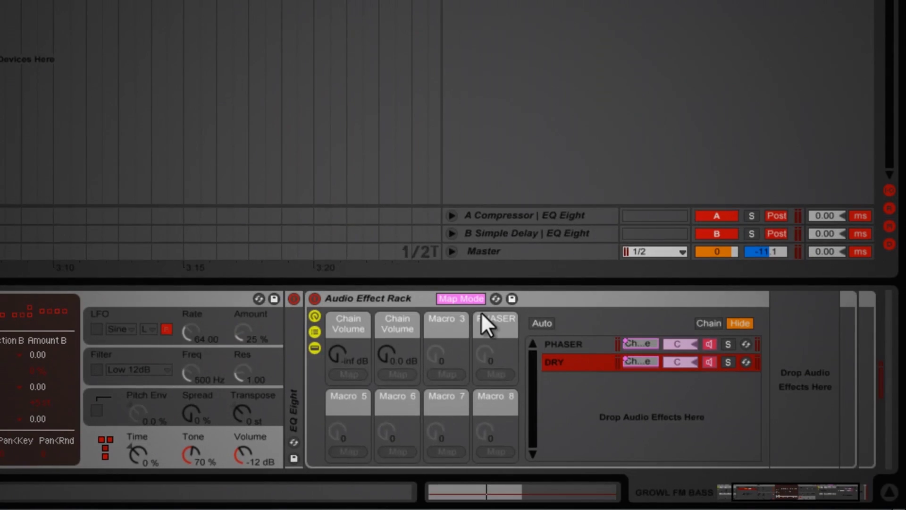
pyautogui.click(477, 300)
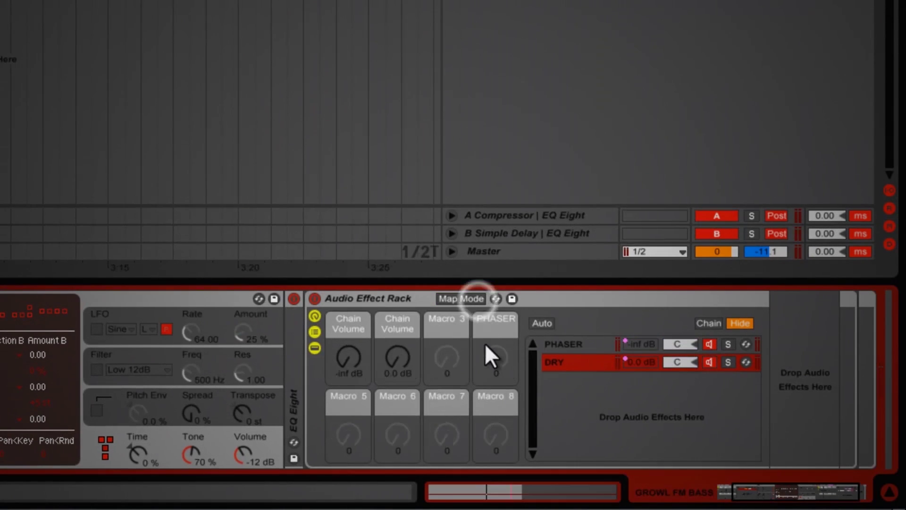
# During playback from the drop's start, turn the PHASER chain's volume macro to 0.0 dB and the DRY chain's to -inf dB.
pyautogui.click(405, 357)
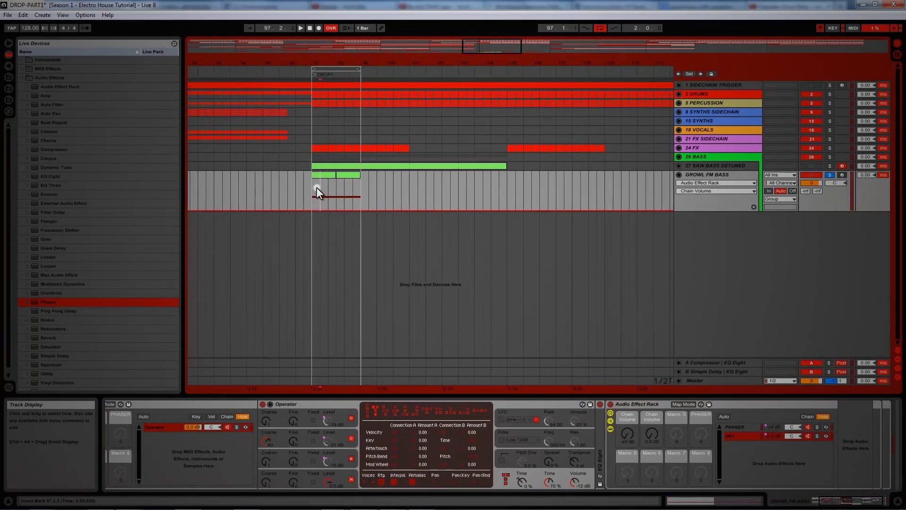
pyautogui.click(315, 190)
pyautogui.press('space')
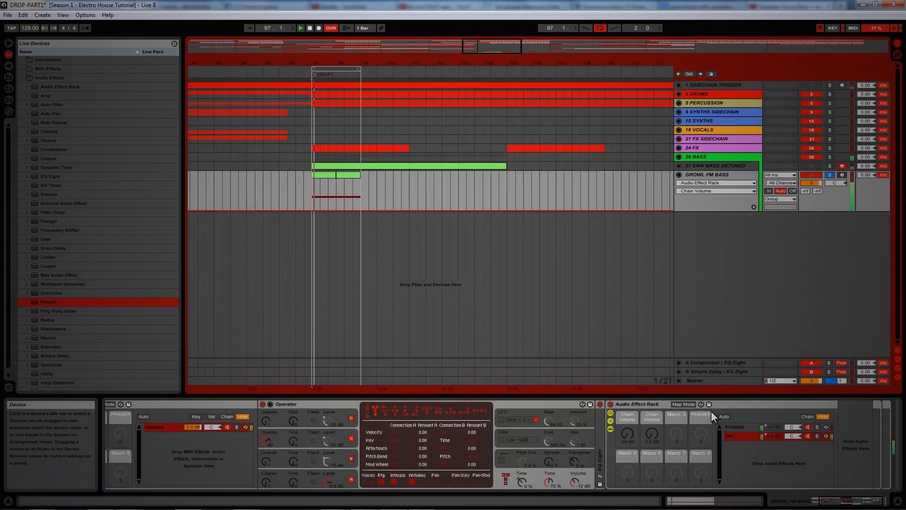
pyautogui.moveTo(630, 437)
pyautogui.mouseDown()
pyautogui.moveTo(630, 406)
pyautogui.moveTo(651, 425)
pyautogui.moveTo(644, 446)
pyautogui.mouseUp()
pyautogui.click(652, 432)
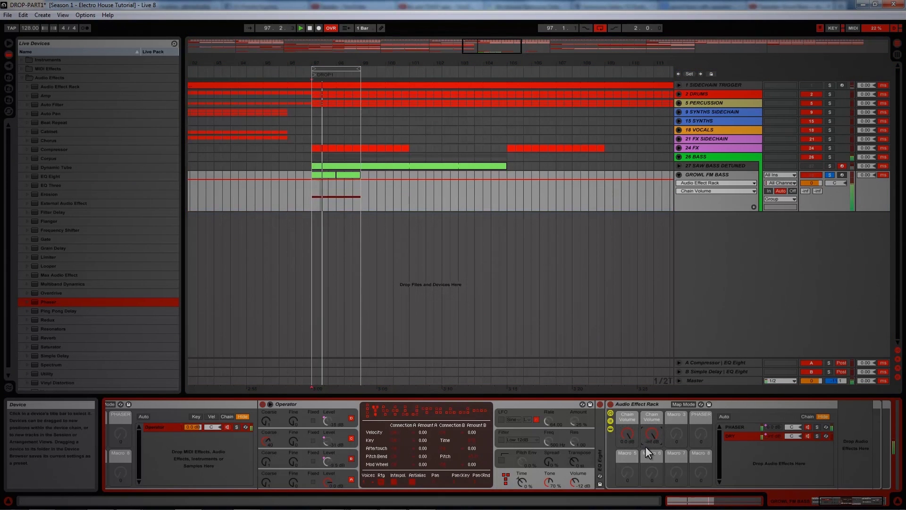
pyautogui.press('space')
# Set the Phaser's Dry/Wet to 100 % and its Color to 100 % in the PHASER chain, listening during playback.
pyautogui.moveTo(828, 502); pyautogui.dragTo(834, 501)
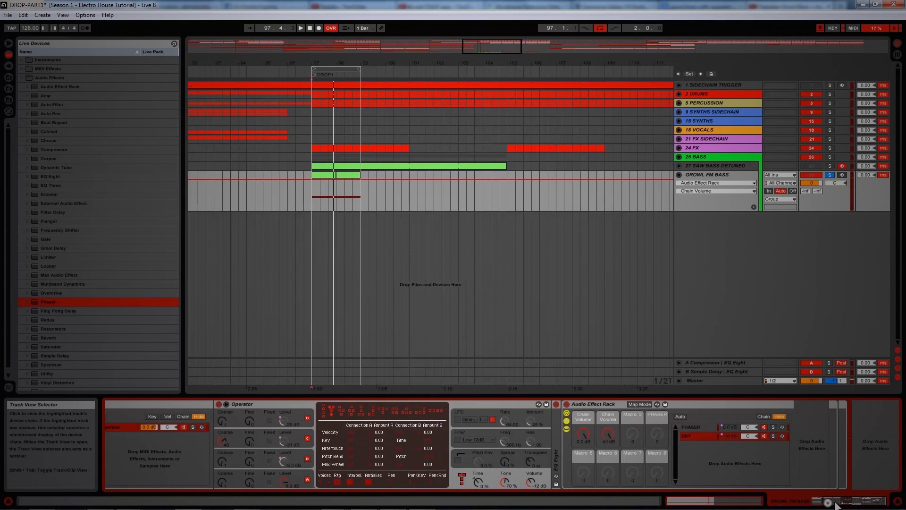
pyautogui.click(694, 424)
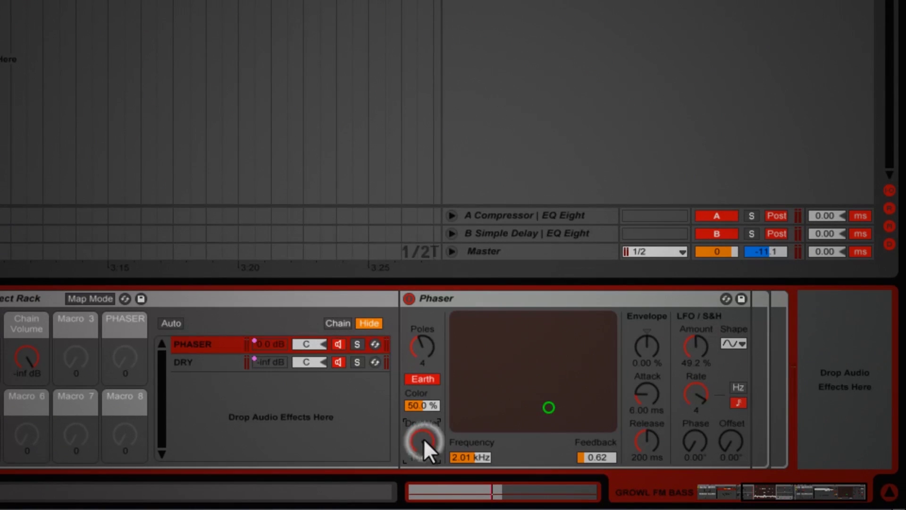
pyautogui.press('space')
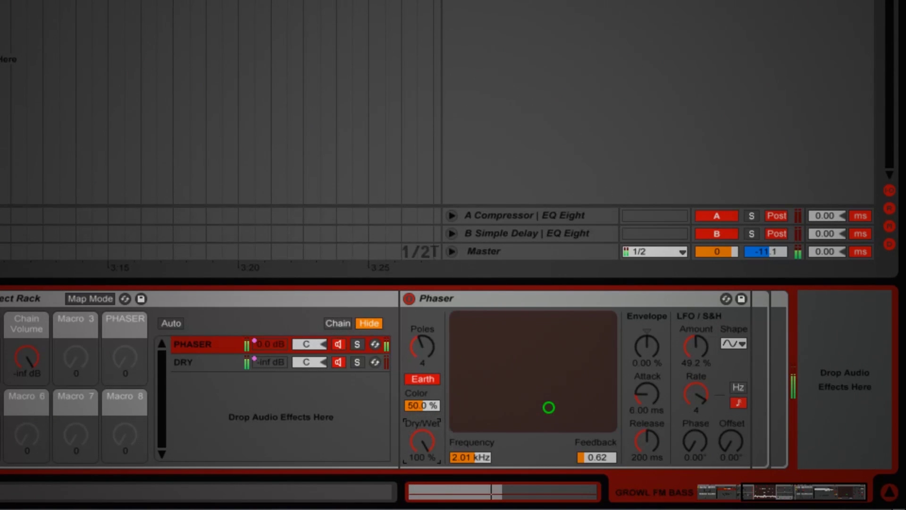
pyautogui.moveTo(432, 404); pyautogui.dragTo(429, 406)
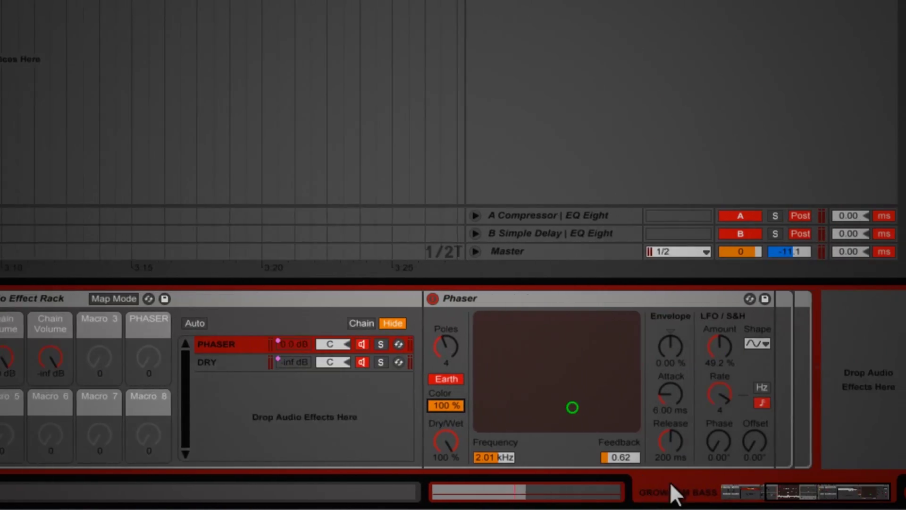
# Map both Chain Volume macros of the Audio Effect Rack to the Instrument Rack's PHASER macro and leave macro mapping.
pyautogui.moveTo(772, 494); pyautogui.dragTo(731, 500)
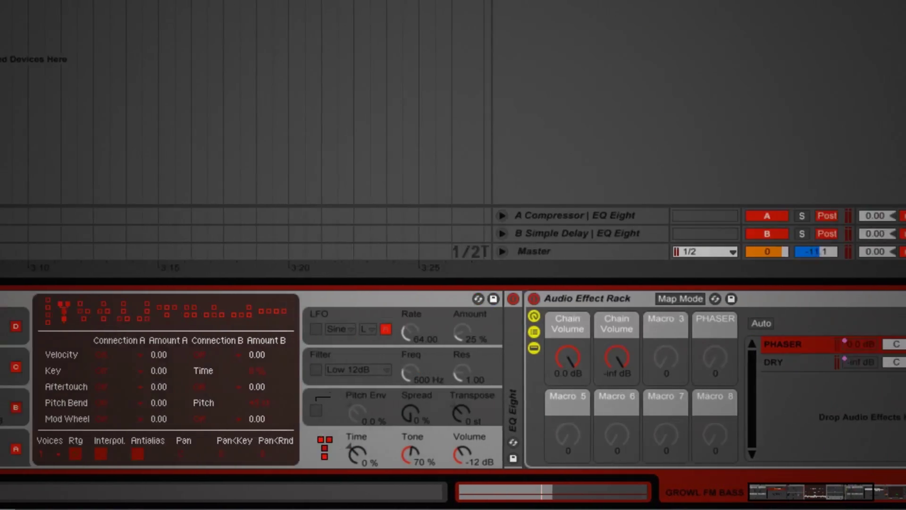
pyautogui.click(392, 298)
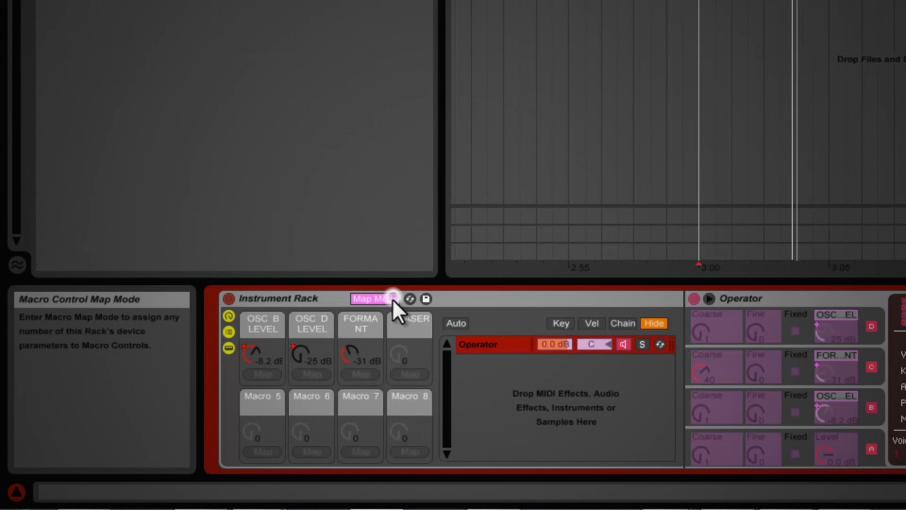
pyautogui.click(417, 331)
pyautogui.click(846, 356)
pyautogui.click(400, 373)
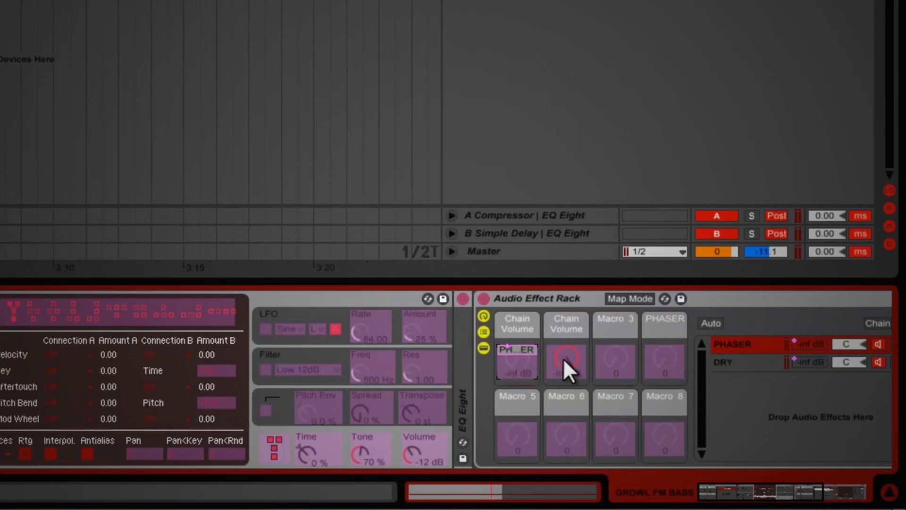
pyautogui.click(563, 358)
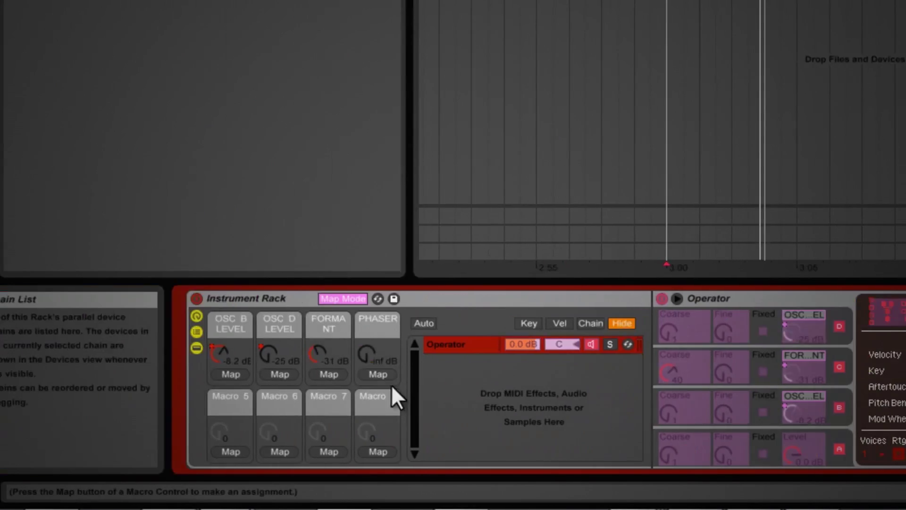
pyautogui.click(411, 373)
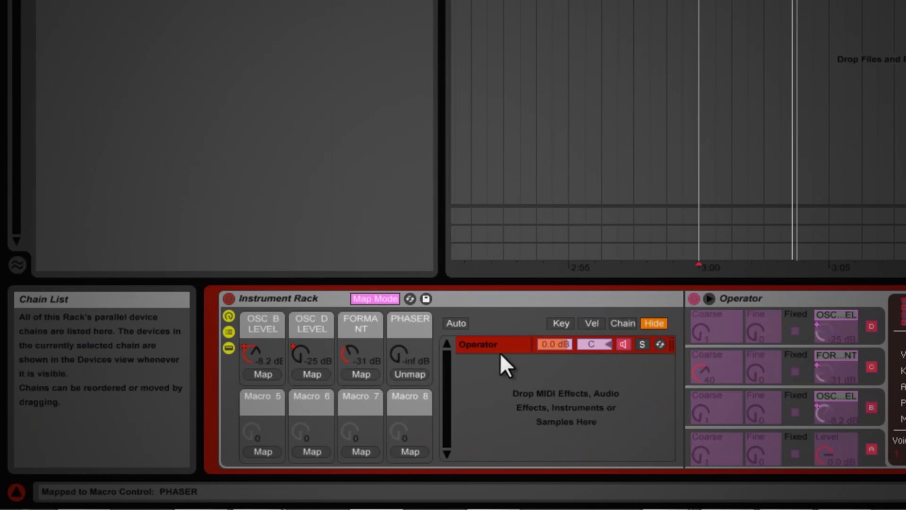
pyautogui.click(417, 324)
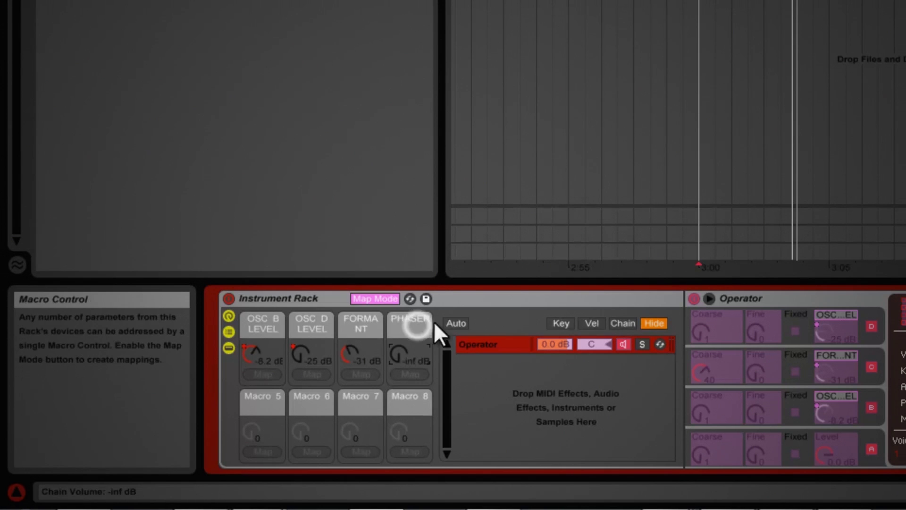
pyautogui.click(376, 295)
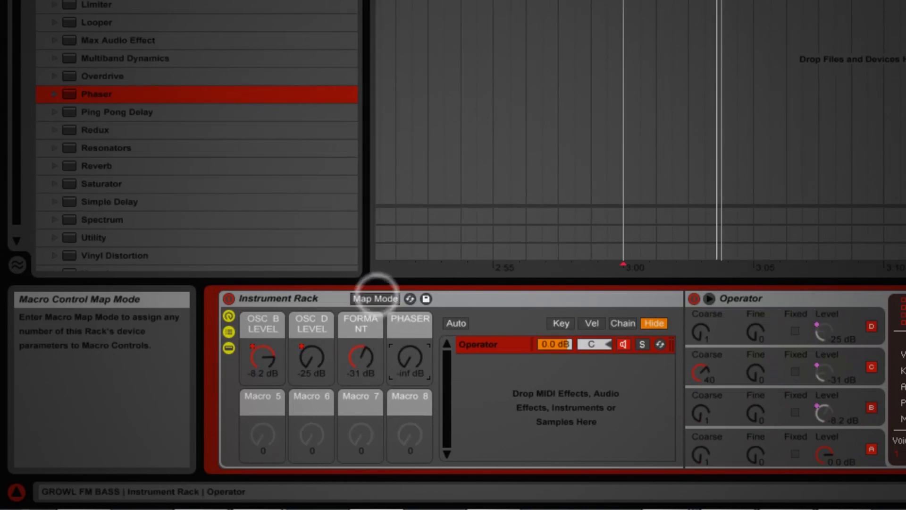
# Check the PHASER macro's mappings in the Instrument Rack, and turn that macro up to 0.0 dB during playback of the drop.
pyautogui.click(371, 299)
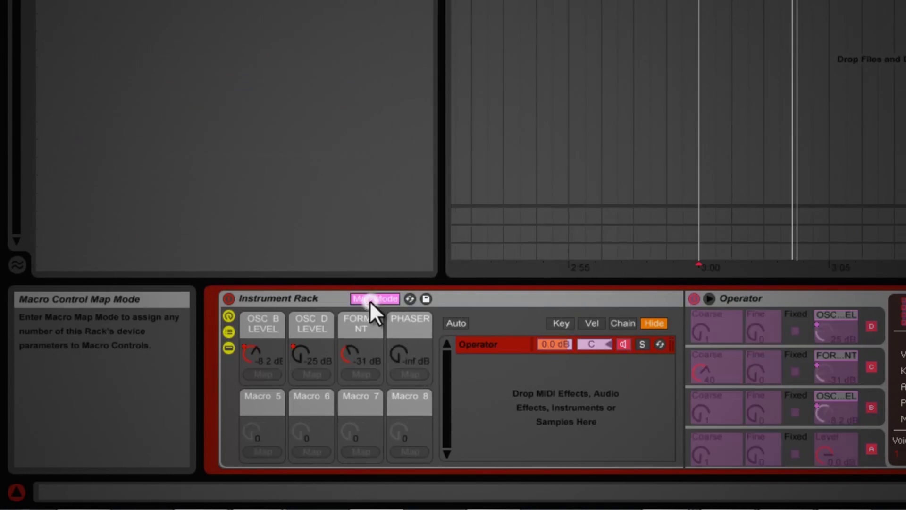
pyautogui.click(398, 353)
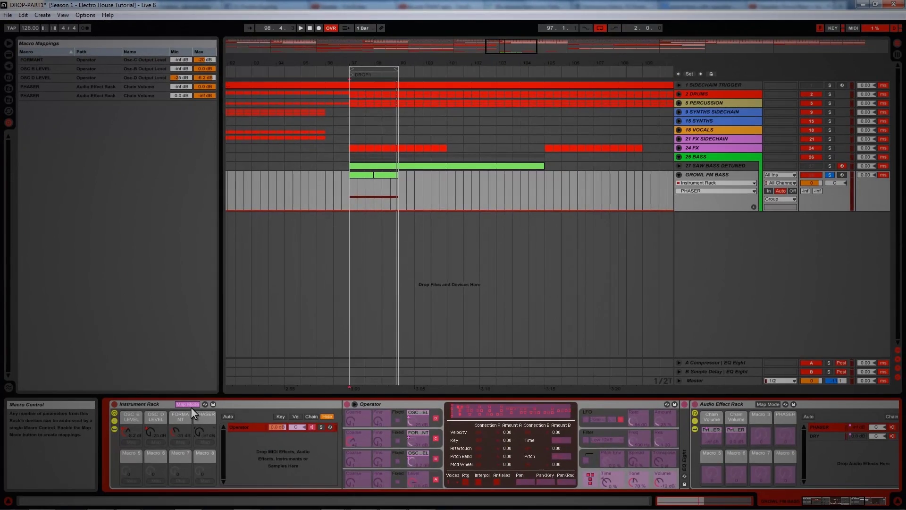
pyautogui.click(191, 405)
pyautogui.press('space')
pyautogui.moveTo(208, 433); pyautogui.dragTo(208, 432)
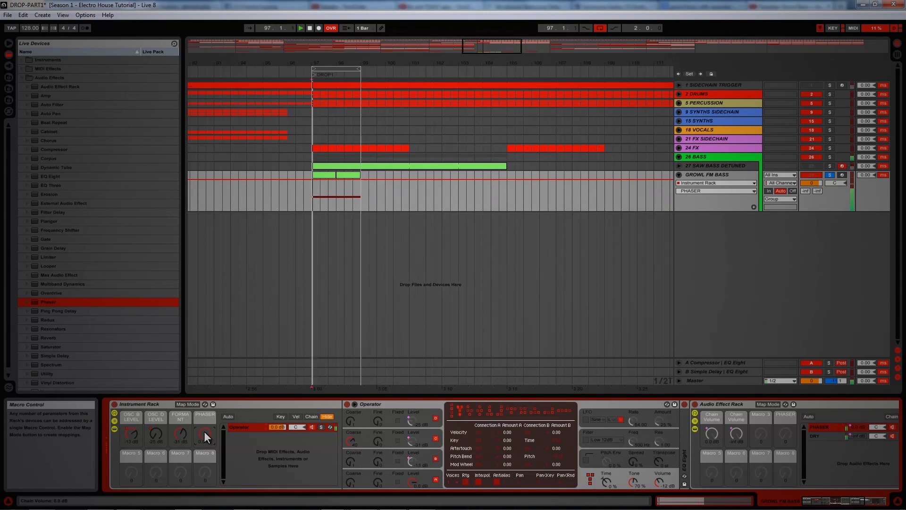
# Turn the PHASER macro fully down during playback, and inspect its two Chain Volume entries in the Instrument Rack's macro mappings.
pyautogui.moveTo(204, 432); pyautogui.dragTo(208, 431)
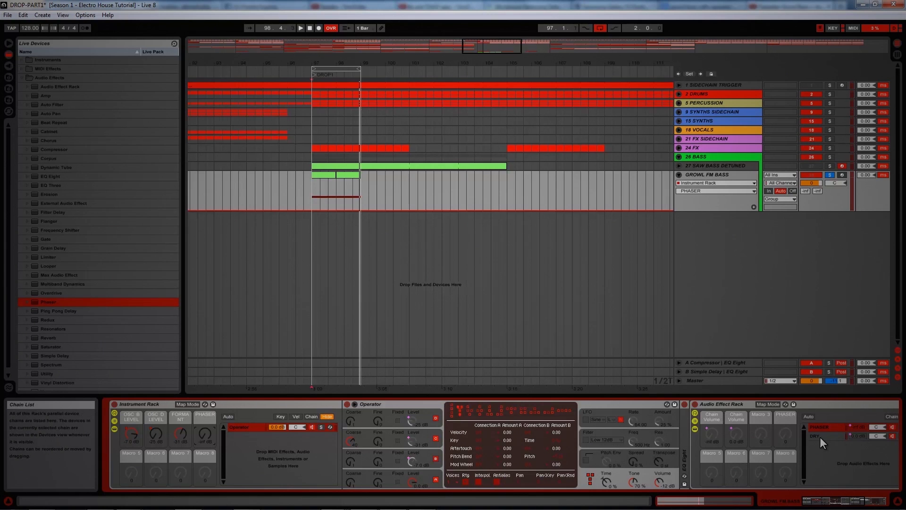
pyautogui.click(187, 404)
pyautogui.click(201, 434)
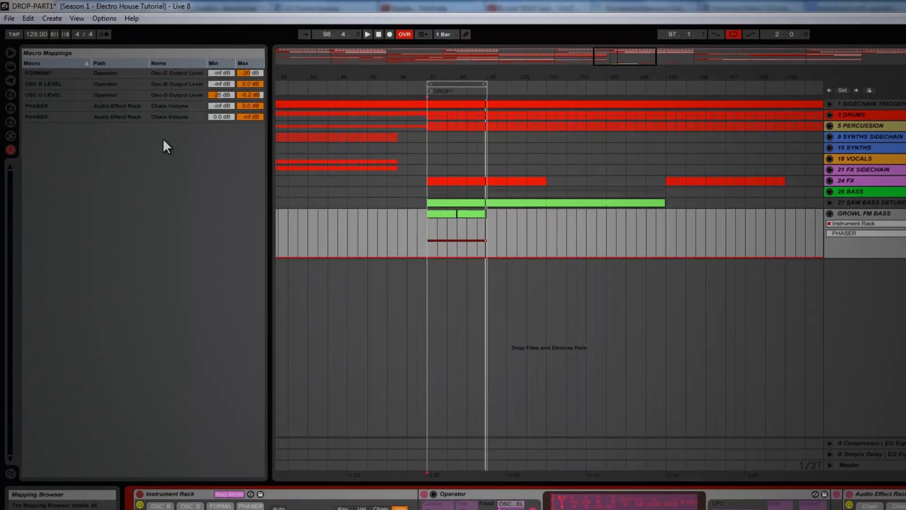
pyautogui.click(90, 87)
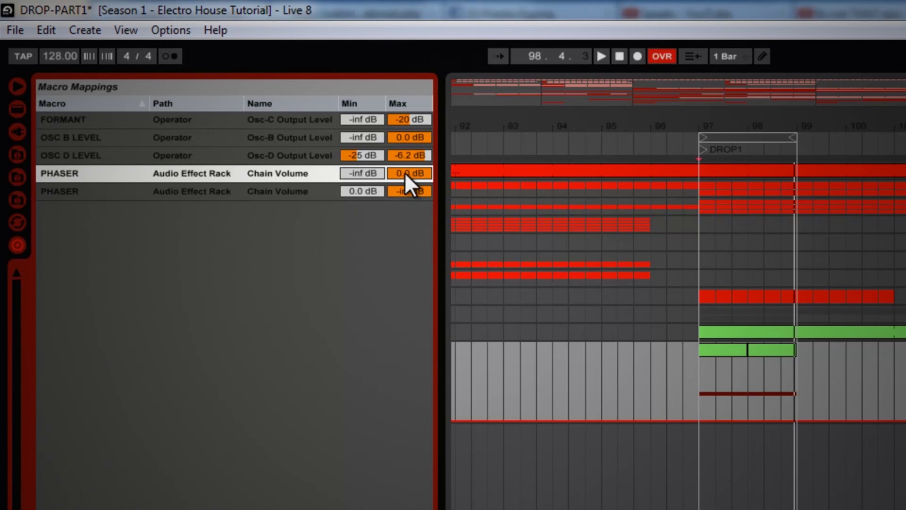
# Try a maximum of -13.384 dB for the DRY chain's Chain Volume mapping, with the PHASER macro turned up to 127 during playback.
pyautogui.moveTo(409, 191); pyautogui.dragTo(409, 191)
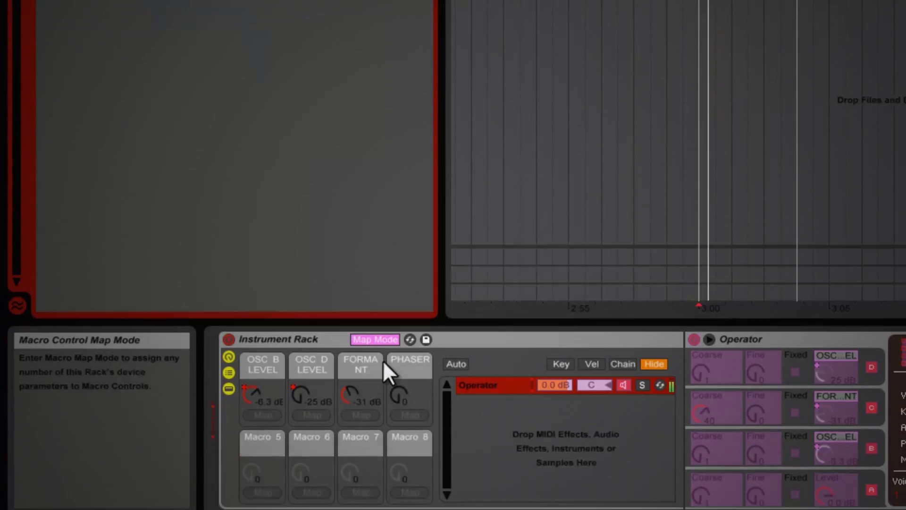
pyautogui.click(397, 352)
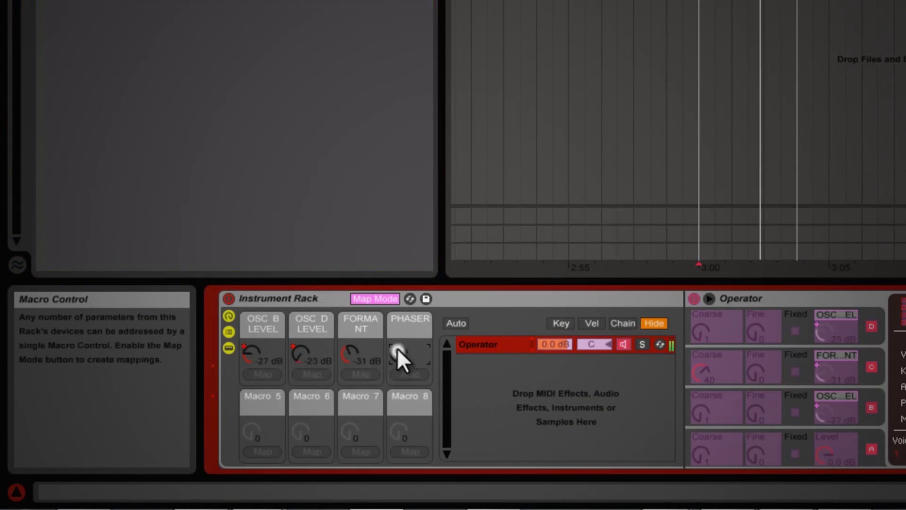
pyautogui.moveTo(397, 352); pyautogui.dragTo(398, 349)
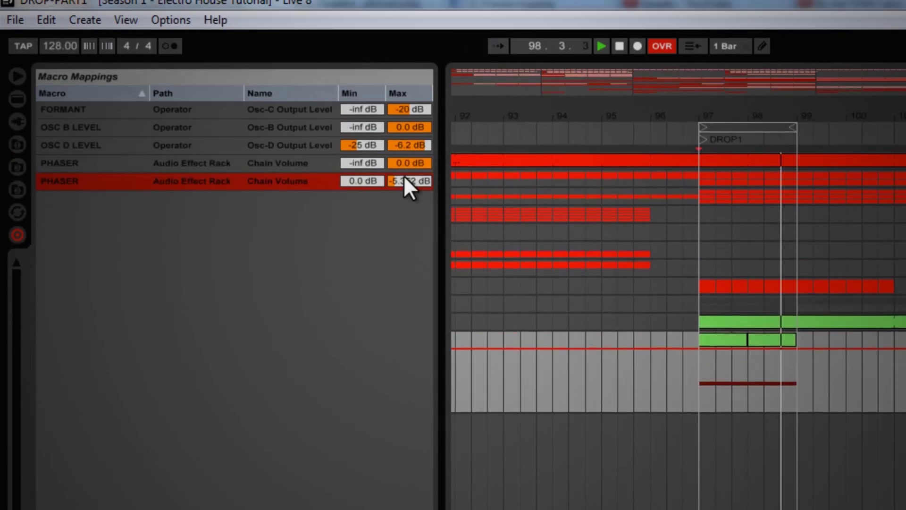
pyautogui.moveTo(405, 177); pyautogui.dragTo(401, 190)
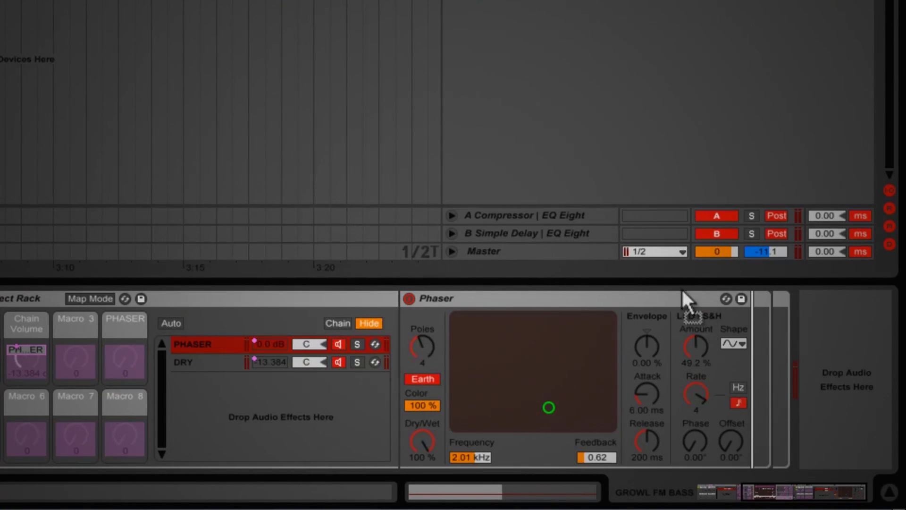
# Add an EQ Eight after the Phaser in the PHASER chain and set band 1 to a low cut at 534 Hz.
pyautogui.moveTo(502, 281); pyautogui.dragTo(510, 275)
pyautogui.click(559, 456)
pyautogui.moveTo(524, 335); pyautogui.dragTo(522, 335)
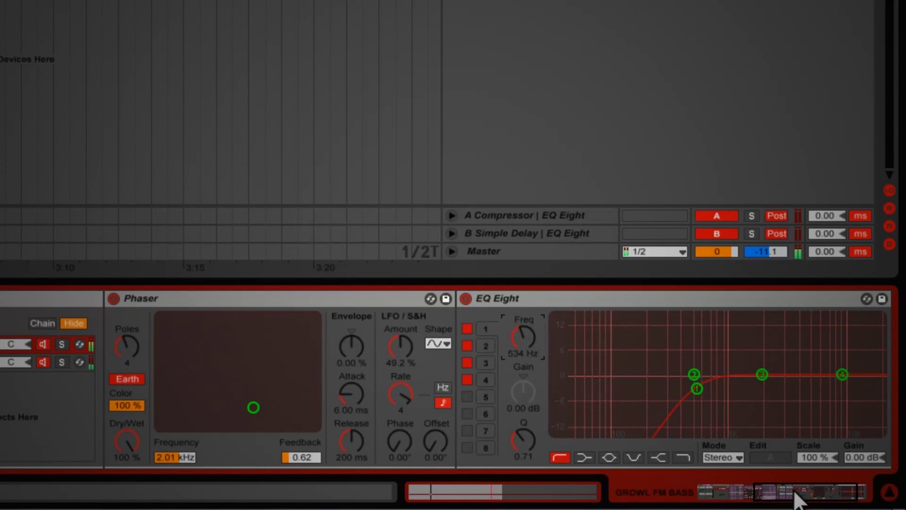
# Return to the Instrument Rack's macro mappings and set the DRY chain's Chain Volume maximum to -inf dB.
pyautogui.moveTo(799, 496); pyautogui.dragTo(732, 492)
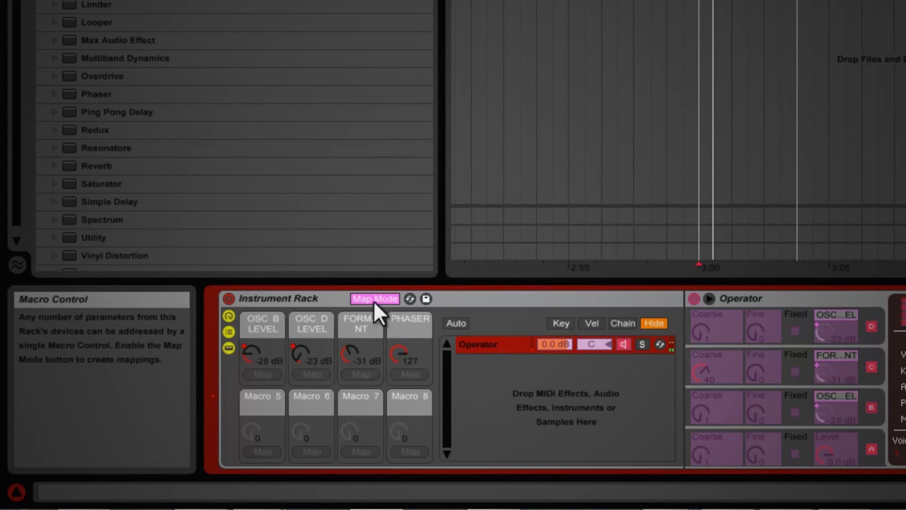
pyautogui.click(406, 330)
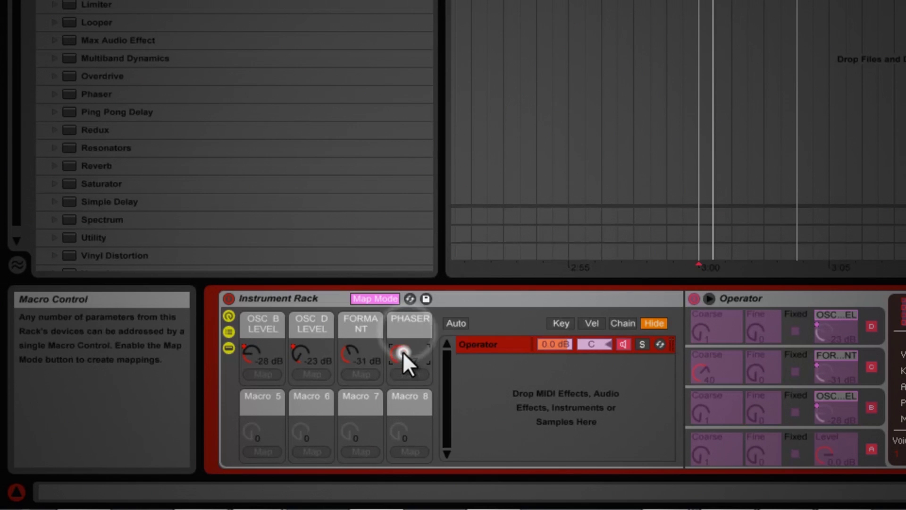
pyautogui.click(386, 302)
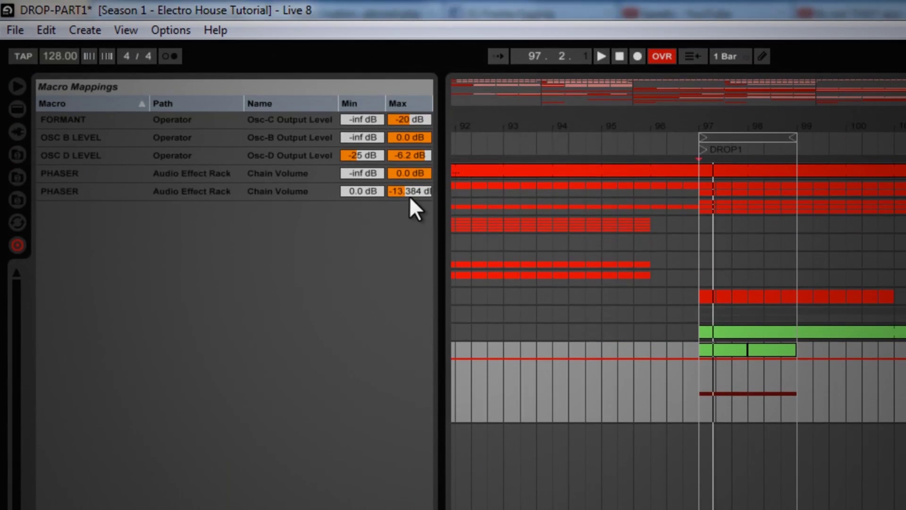
pyautogui.moveTo(410, 190); pyautogui.dragTo(412, 177)
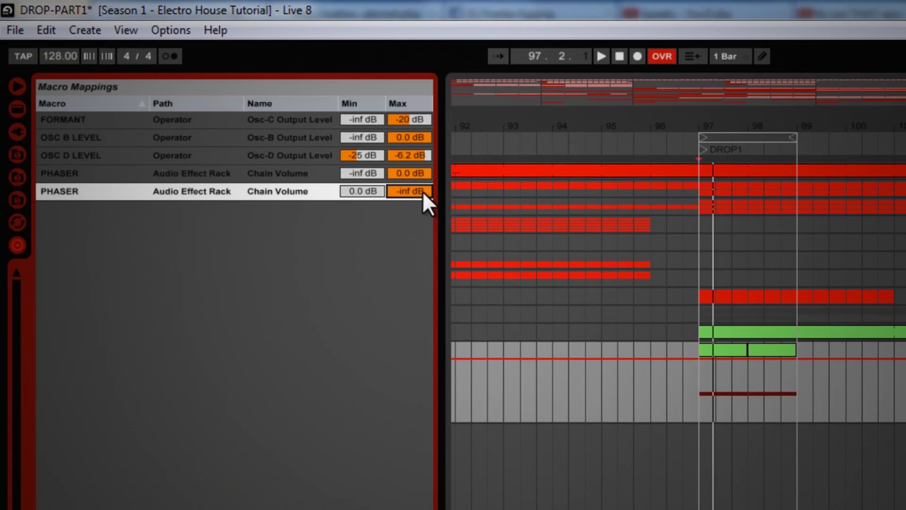
# Set the DRY chain's Chain Volume mapping maximum to 0.0 dB and the PHASER chain's to -9.904 dB, checking during playback.
pyautogui.click(423, 192)
pyautogui.press('space')
pyautogui.press('space')
pyautogui.moveTo(412, 191)
pyautogui.mouseDown()
pyautogui.moveTo(410, 171)
pyautogui.moveTo(411, 186)
pyautogui.mouseUp()
pyautogui.press('space')
pyautogui.press('space')
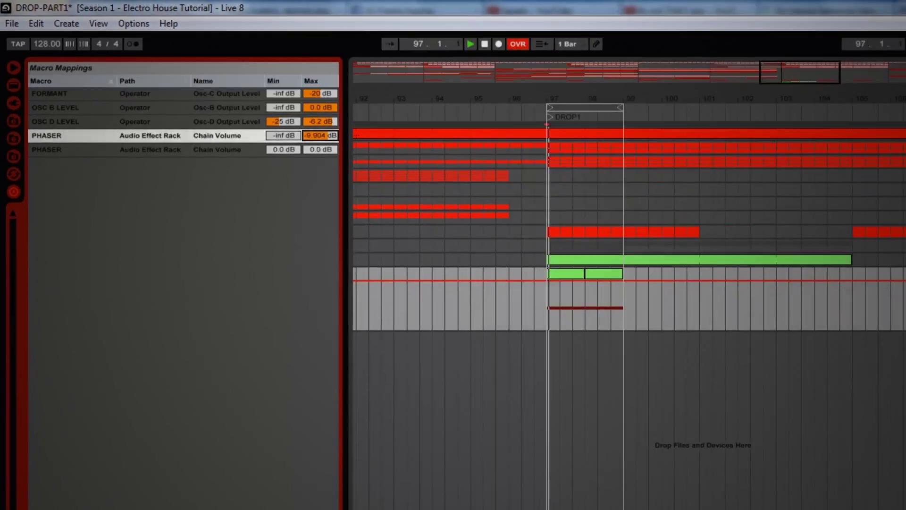
# Leave macro mapping with the PHASER macro turned fully down, and collapse the Audio Effect Rack.
pyautogui.click(188, 404)
pyautogui.moveTo(204, 433); pyautogui.dragTo(206, 452)
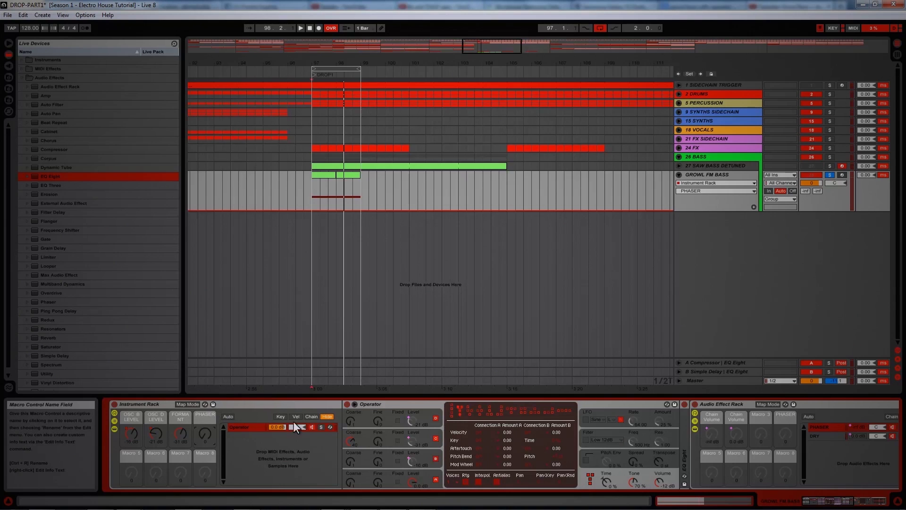
pyautogui.doubleClick(720, 402)
pyautogui.click(756, 419)
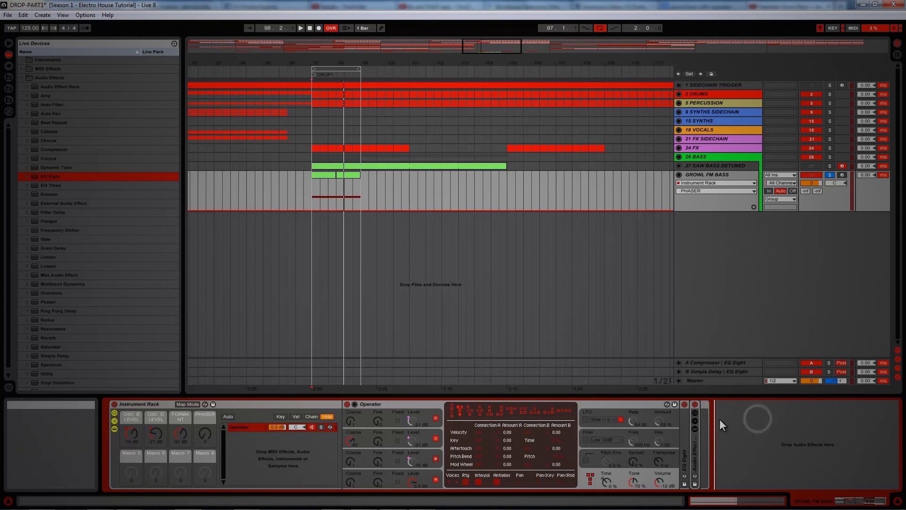
pyautogui.click(703, 422)
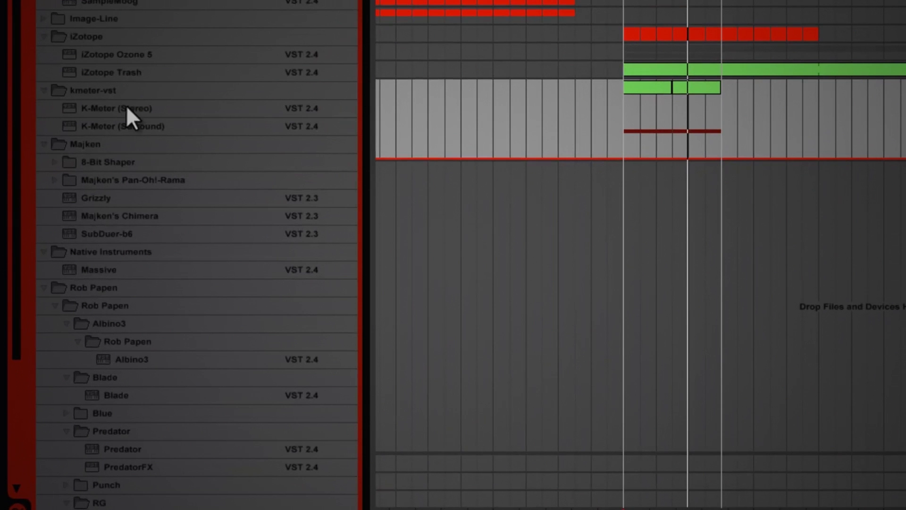
# Insert the Rob Papen PredatorFX plug-in after the Audio Effect Rack, inside the Instrument Rack, and position its window.
pyautogui.scroll(-2, 172, 463)
pyautogui.moveTo(134, 436)
pyautogui.mouseDown()
pyautogui.moveTo(527, 330)
pyautogui.moveTo(658, 322)
pyautogui.mouseUp()
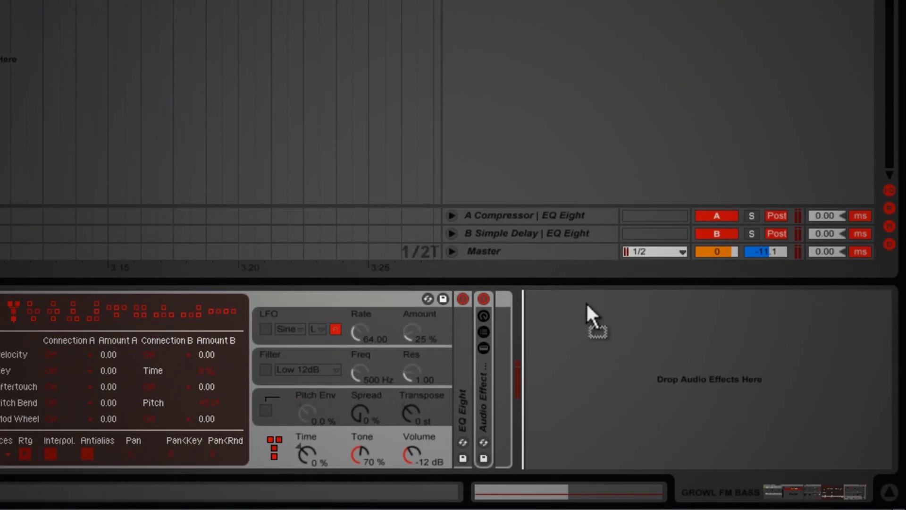
pyautogui.moveTo(587, 305); pyautogui.dragTo(485, 340)
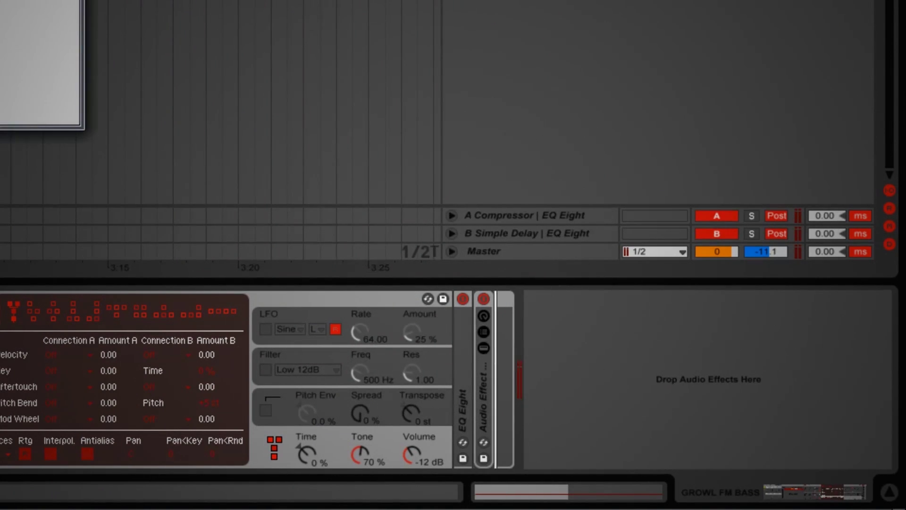
pyautogui.moveTo(0, 0); pyautogui.dragTo(283, 288)
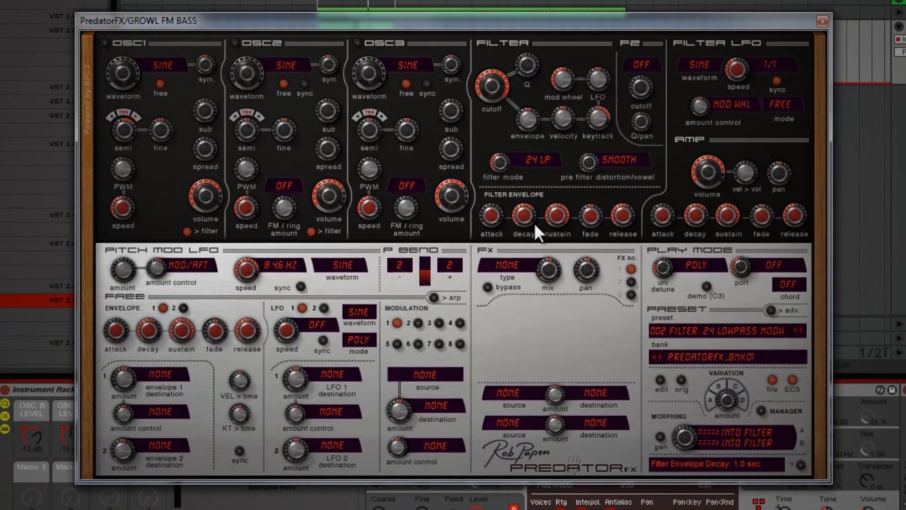
# Set PredatorFX's effect 1 to Multi Distort and adjust its distortion type while listening.
pyautogui.click(509, 264)
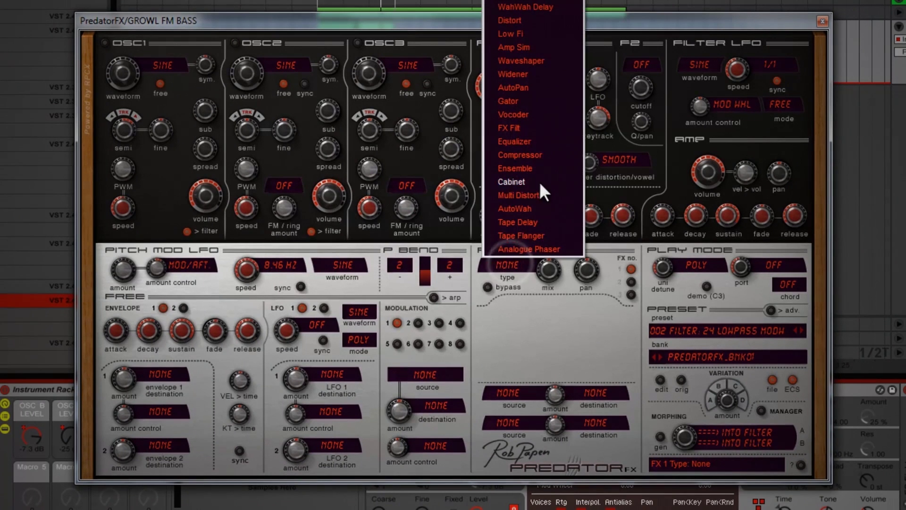
pyautogui.click(536, 195)
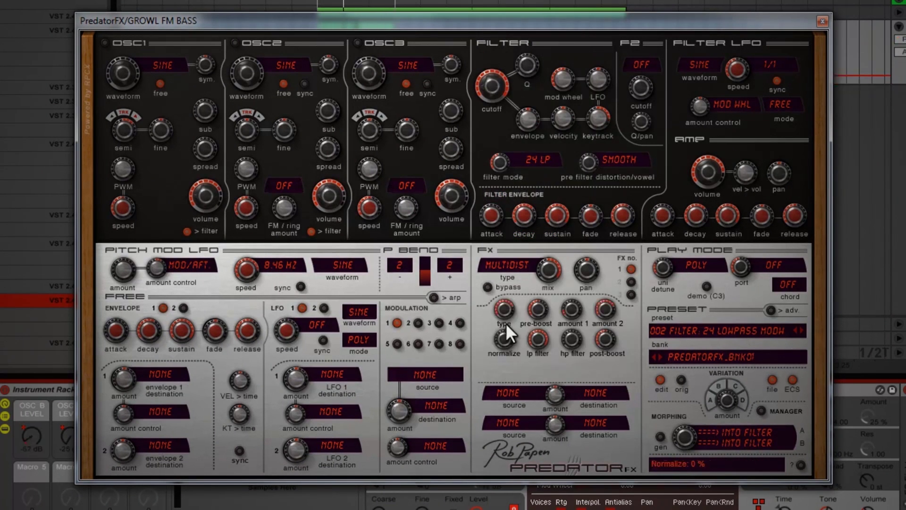
pyautogui.moveTo(505, 305); pyautogui.dragTo(507, 293)
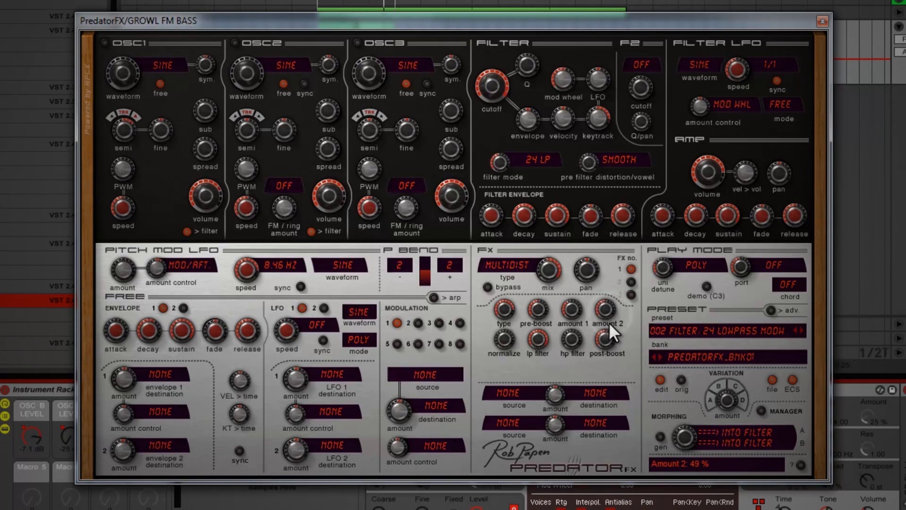
# Set PredatorFX's effect 2 to Cabinet and adjust its bass and distort amounts during playback.
pyautogui.click(632, 283)
pyautogui.click(514, 258)
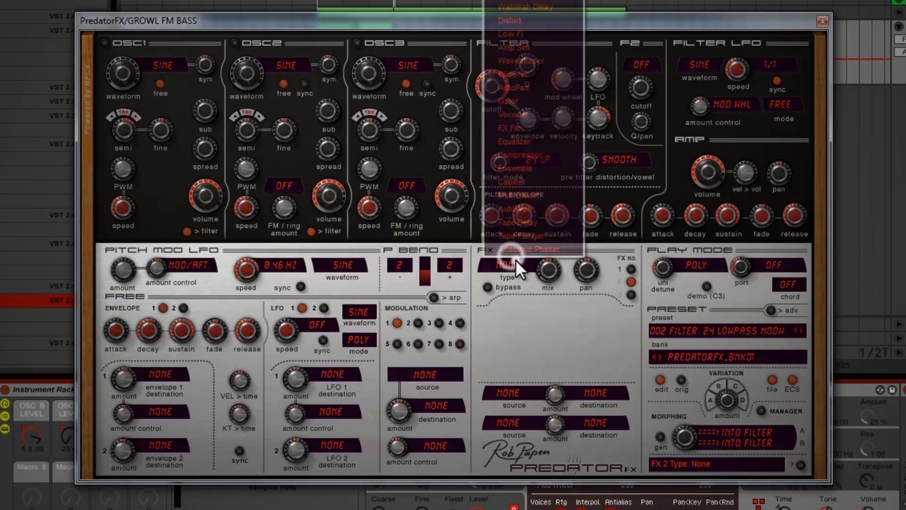
pyautogui.click(527, 180)
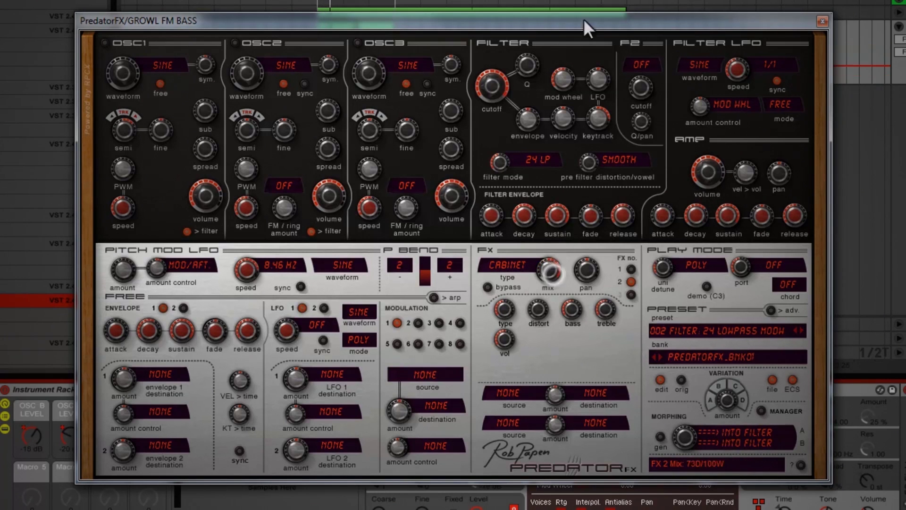
pyautogui.moveTo(577, 314); pyautogui.dragTo(609, 289)
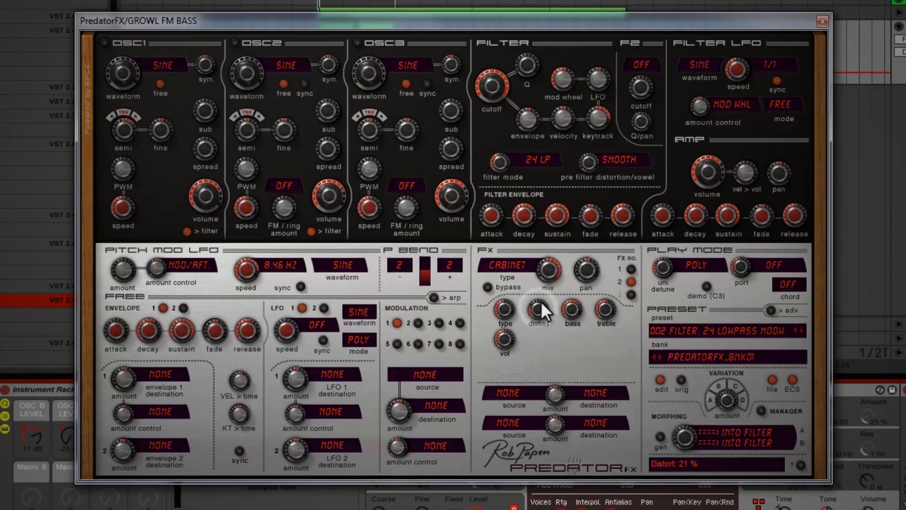
pyautogui.moveTo(542, 302); pyautogui.dragTo(500, 325)
# Reduce the Cabinet effect's mix to 100D/47W, comparing different balances during playback.
pyautogui.moveTo(549, 270); pyautogui.dragTo(547, 337)
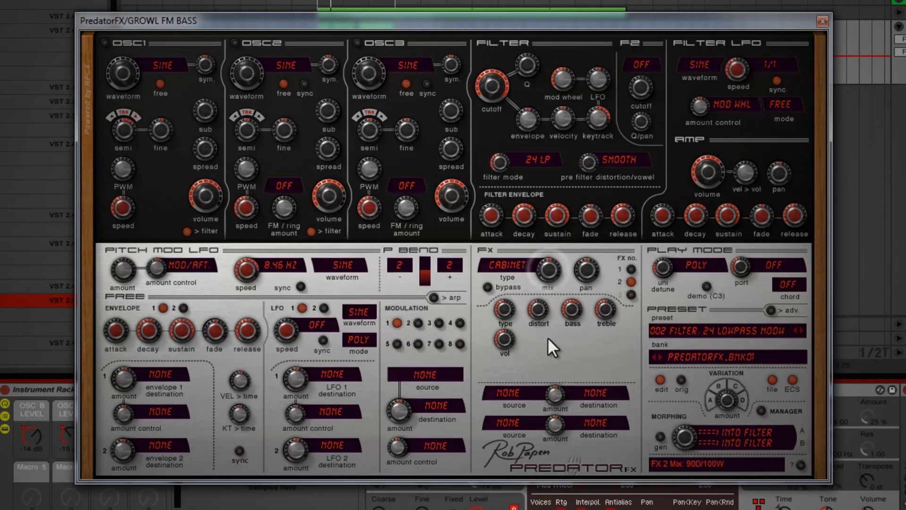
pyautogui.moveTo(550, 268); pyautogui.dragTo(551, 301)
pyautogui.moveTo(550, 268); pyautogui.dragTo(551, 278)
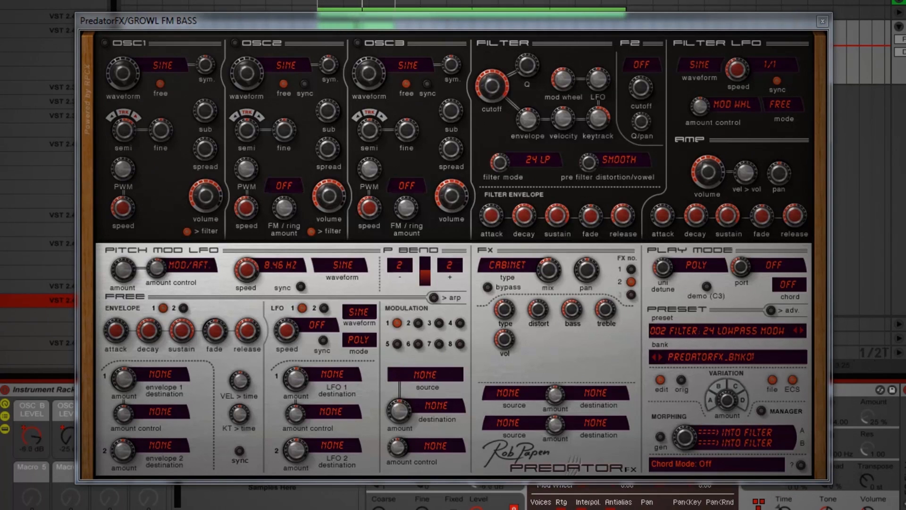
pyautogui.moveTo(552, 278)
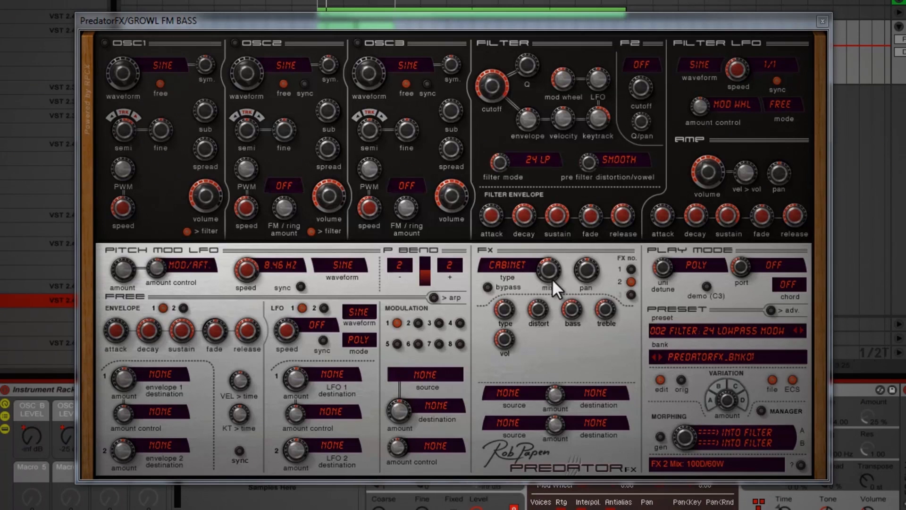
pyautogui.moveTo(553, 290); pyautogui.dragTo(551, 271)
# Set PredatorFX's effect 3 to Multi Distort.
pyautogui.click(630, 293)
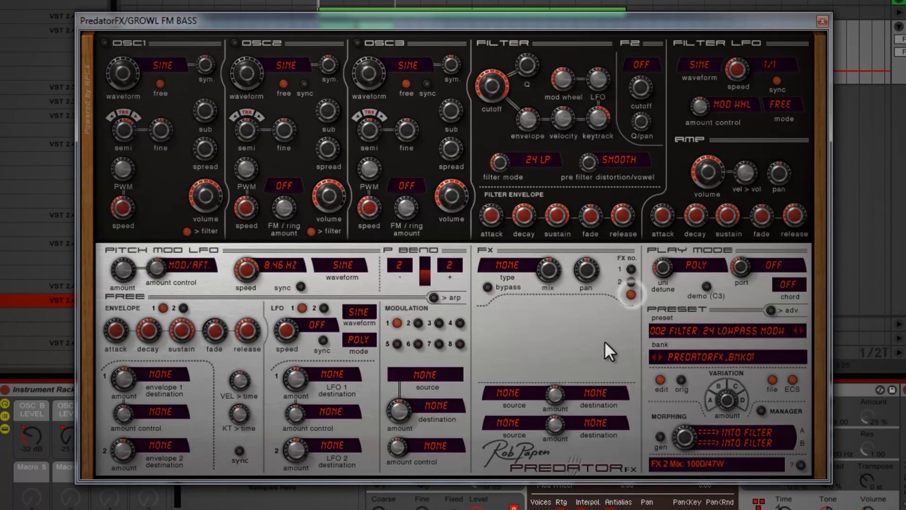
pyautogui.click(516, 264)
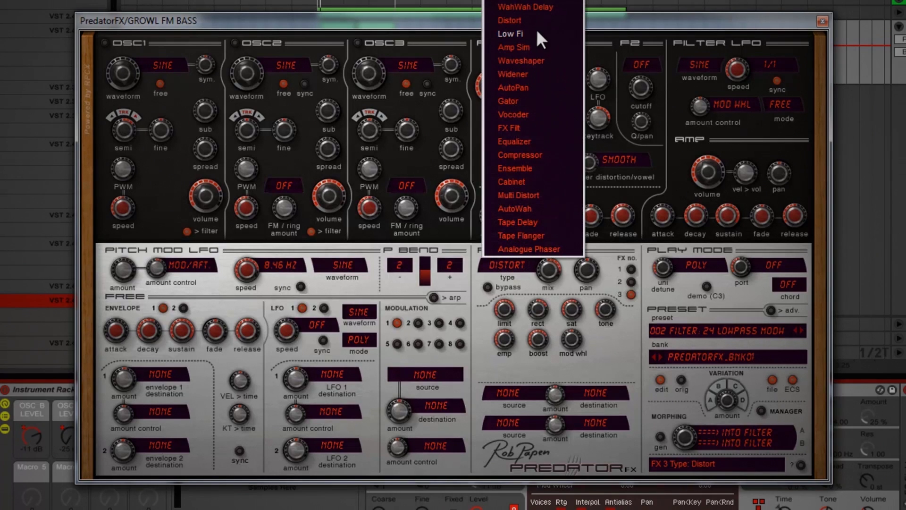
pyautogui.click(533, 199)
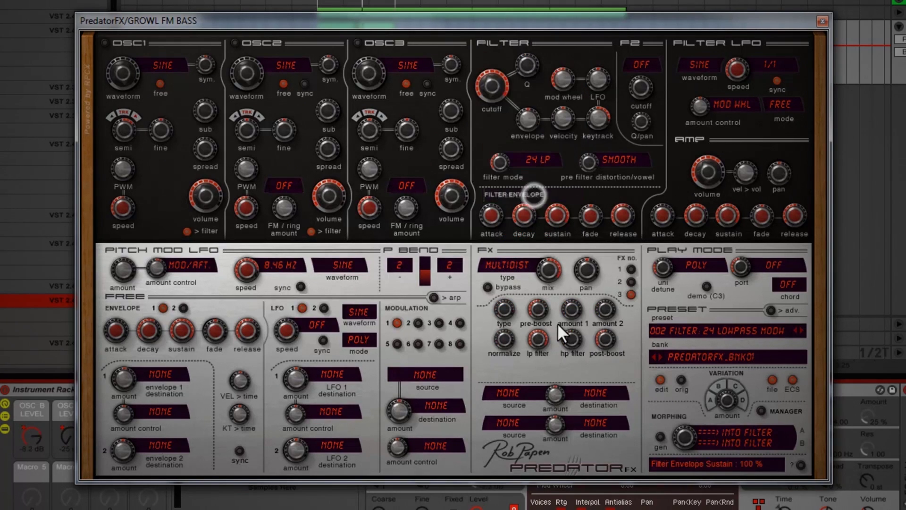
pyautogui.click(501, 263)
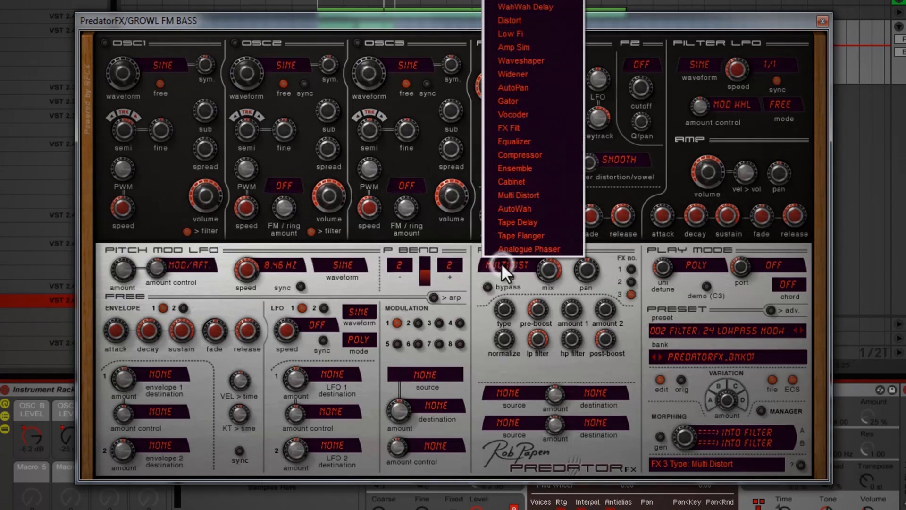
pyautogui.click(481, 332)
# Change the distortion type of effect 3 and set its Amount 1 to 35 % while listening.
pyautogui.moveTo(503, 310); pyautogui.dragTo(516, 174)
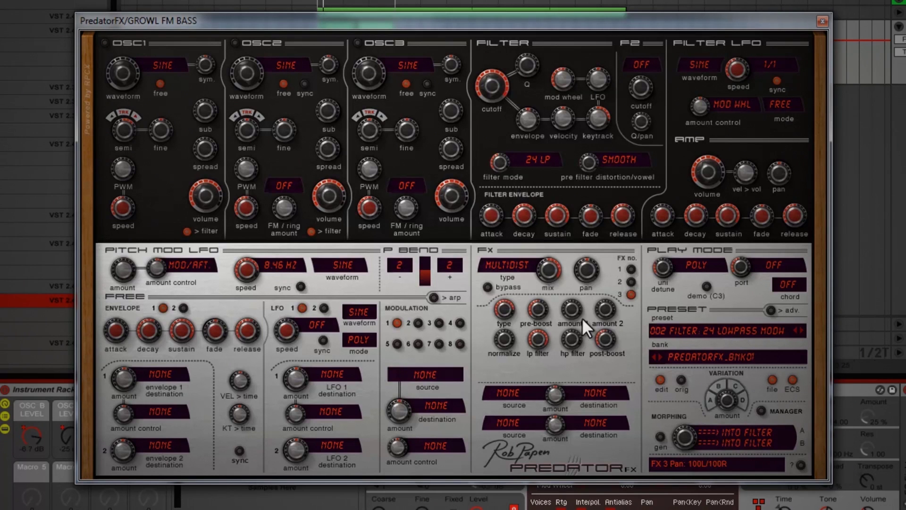
pyautogui.moveTo(570, 310)
pyautogui.mouseDown()
pyautogui.moveTo(576, 272)
pyautogui.moveTo(569, 333)
pyautogui.moveTo(577, 311)
pyautogui.mouseUp()
pyautogui.moveTo(567, 343)
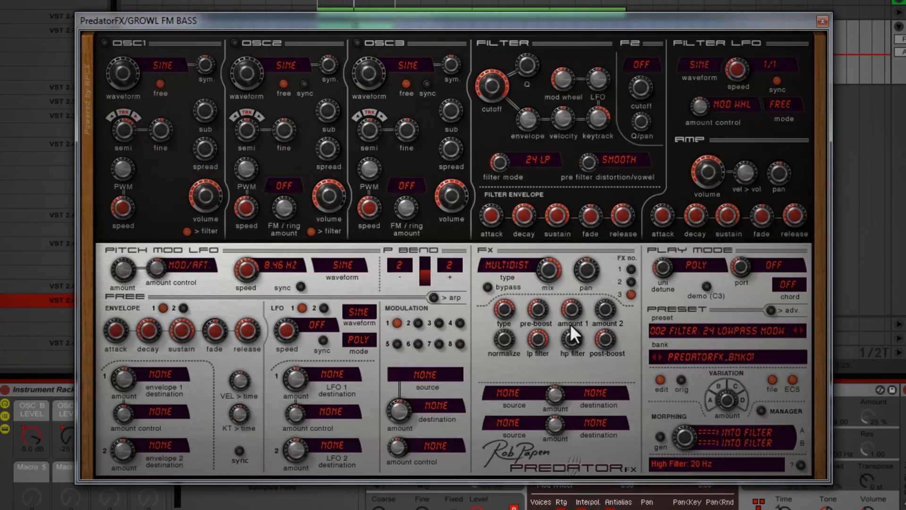
pyautogui.moveTo(574, 310)
pyautogui.mouseDown()
pyautogui.moveTo(567, 335)
pyautogui.moveTo(574, 317)
pyautogui.mouseUp()
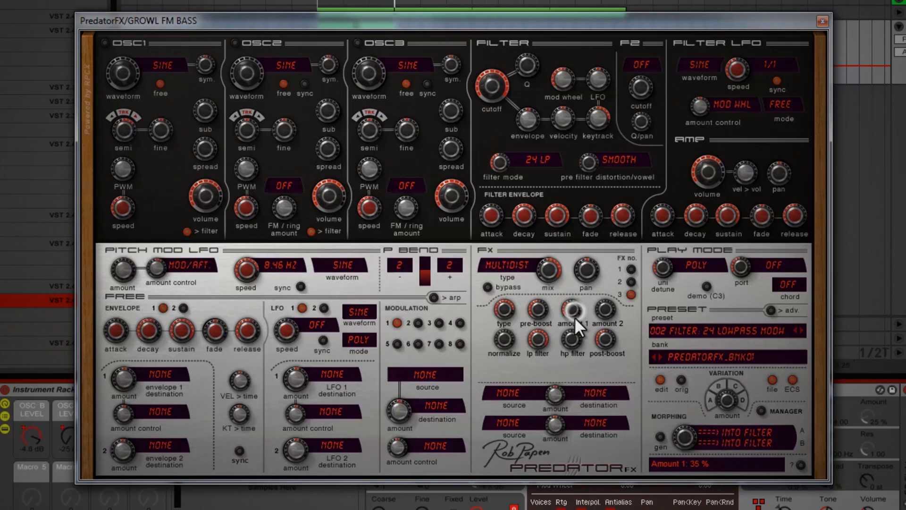
# Fine-tune effect 3's mix, set its Amount 1 to 33 % and set PredatorFX's main volume to -26.4 dB.
pyautogui.moveTo(559, 261); pyautogui.dragTo(553, 310)
pyautogui.click(552, 259)
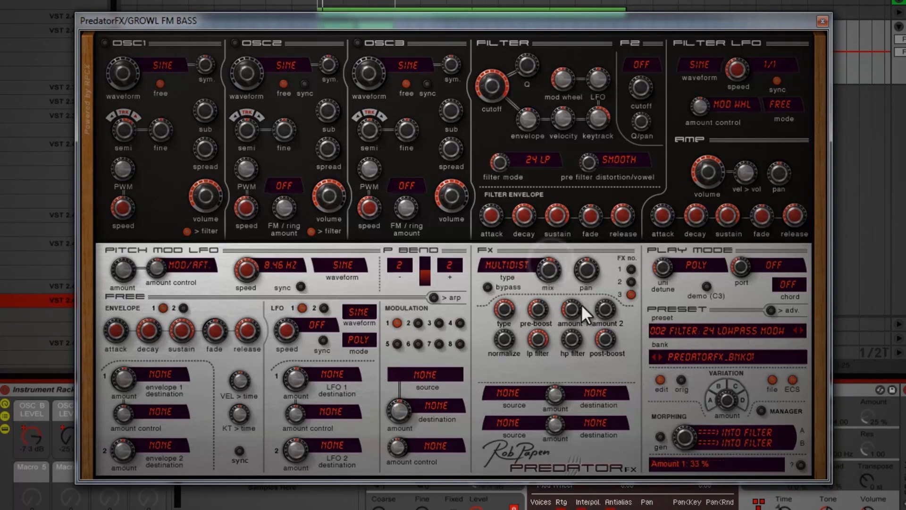
pyautogui.moveTo(710, 172)
pyautogui.mouseDown()
pyautogui.moveTo(705, 202)
pyautogui.moveTo(710, 164)
pyautogui.mouseUp()
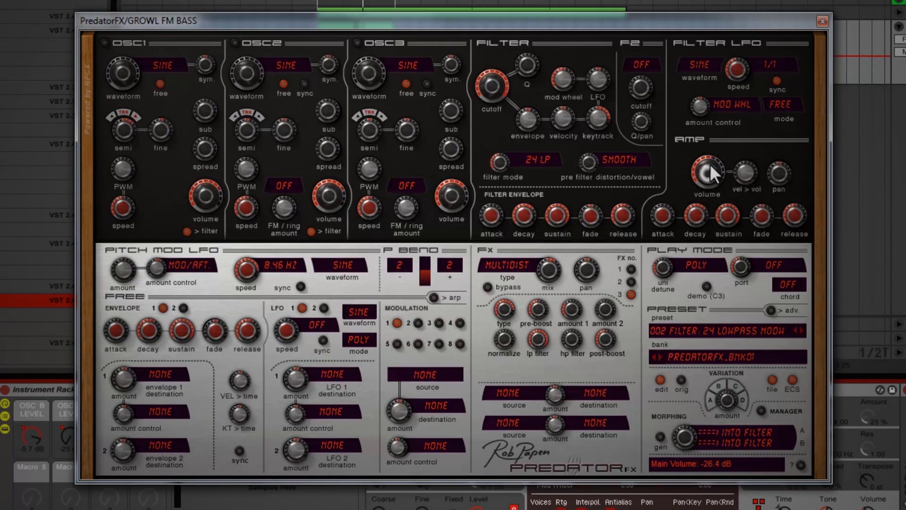
# Rework effect 2's Cabinet with the Marshall type, adjusted distort and bass amounts, and a mix of 100D/44W while listening.
pyautogui.click(631, 282)
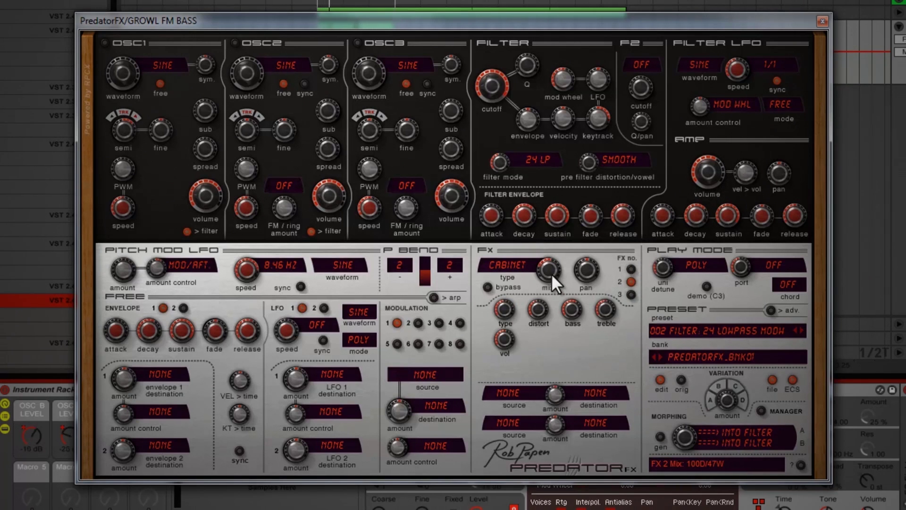
pyautogui.moveTo(537, 313); pyautogui.dragTo(536, 348)
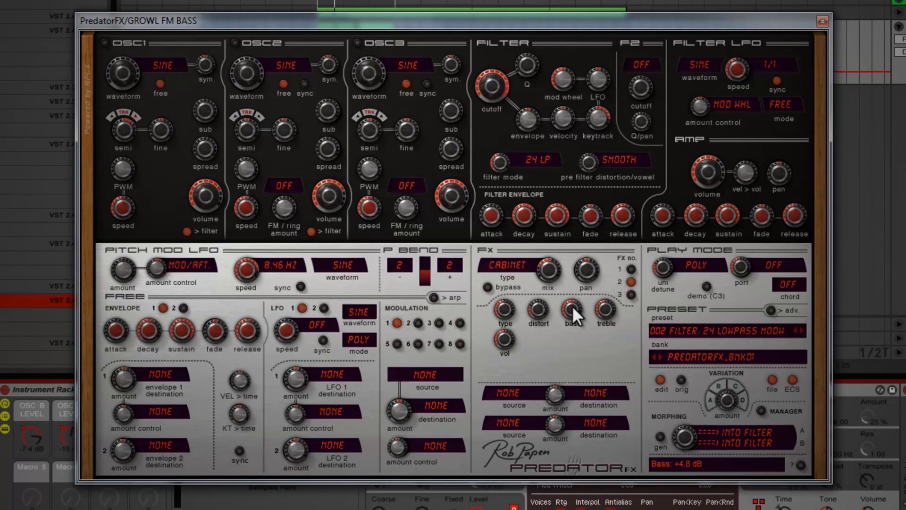
pyautogui.moveTo(503, 310); pyautogui.dragTo(512, 283)
pyautogui.moveTo(506, 314); pyautogui.dragTo(512, 273)
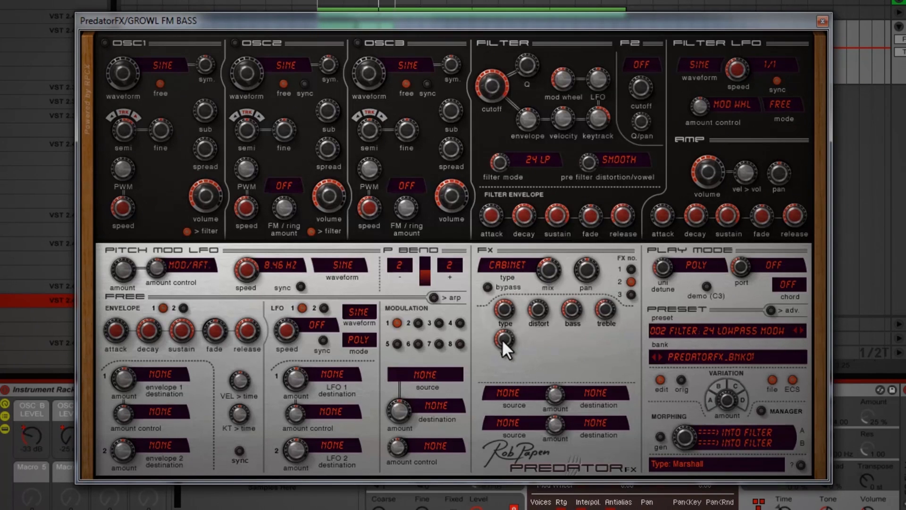
pyautogui.moveTo(576, 299); pyautogui.dragTo(600, 328)
pyautogui.moveTo(545, 272)
pyautogui.mouseDown()
pyautogui.moveTo(552, 233)
pyautogui.moveTo(547, 290)
pyautogui.moveTo(553, 265)
pyautogui.mouseUp()
pyautogui.moveTo(540, 296); pyautogui.dragTo(540, 310)
pyautogui.moveTo(533, 361); pyautogui.dragTo(539, 375)
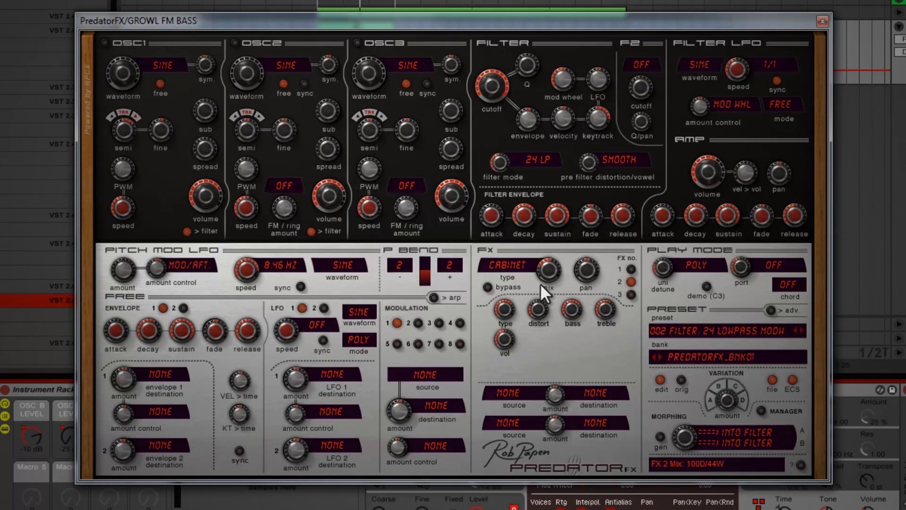
# Adjust effect 3's Multi Distort mix and normalize amount, and set Amount 2 to 51 %.
pyautogui.click(631, 292)
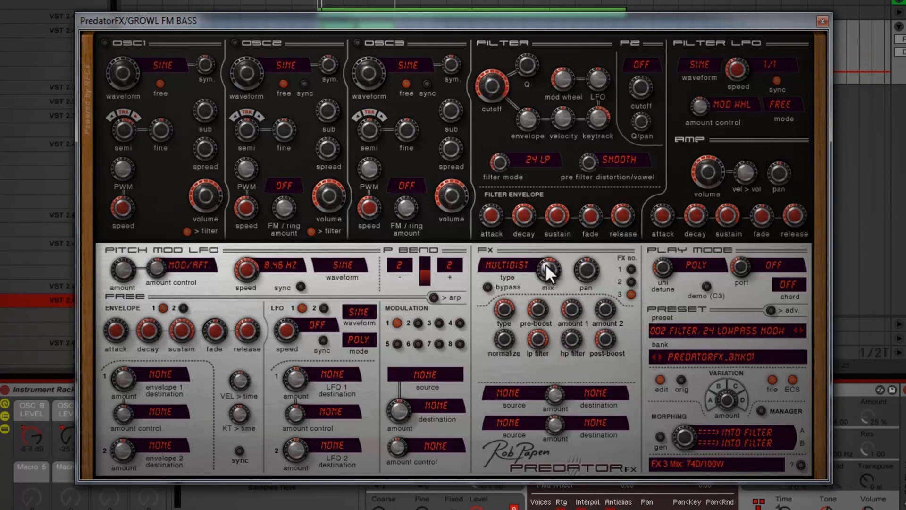
pyautogui.moveTo(529, 252); pyautogui.dragTo(498, 316)
pyautogui.moveTo(607, 314); pyautogui.dragTo(613, 236)
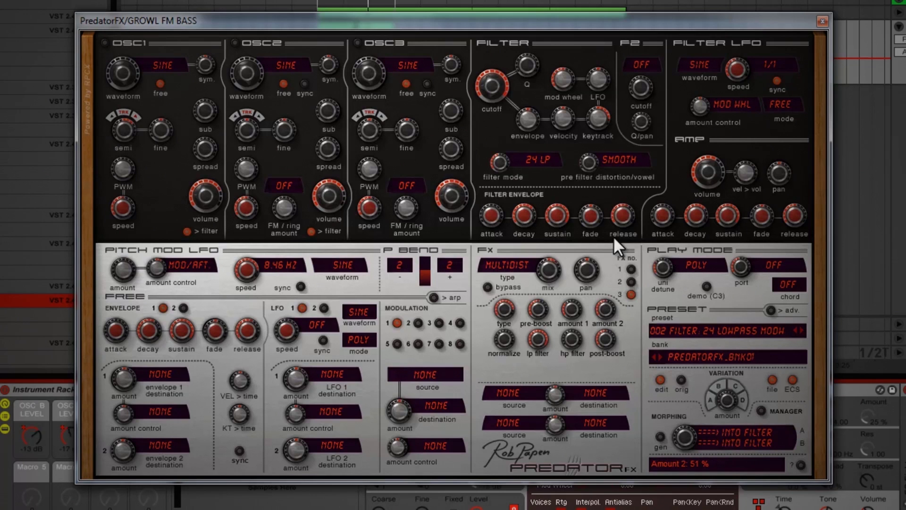
pyautogui.moveTo(510, 333); pyautogui.dragTo(520, 270)
pyautogui.moveTo(503, 349)
pyautogui.mouseDown()
pyautogui.moveTo(505, 358)
pyautogui.moveTo(498, 339)
pyautogui.mouseUp()
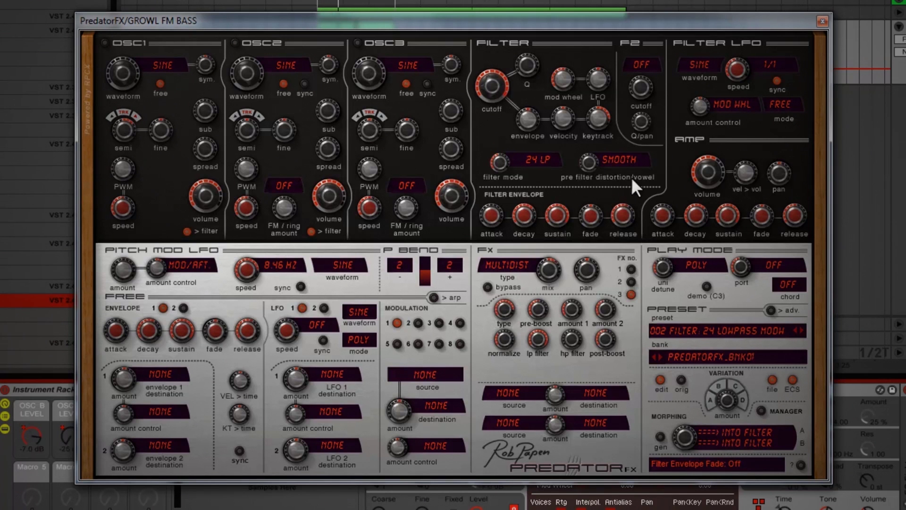
pyautogui.click(821, 21)
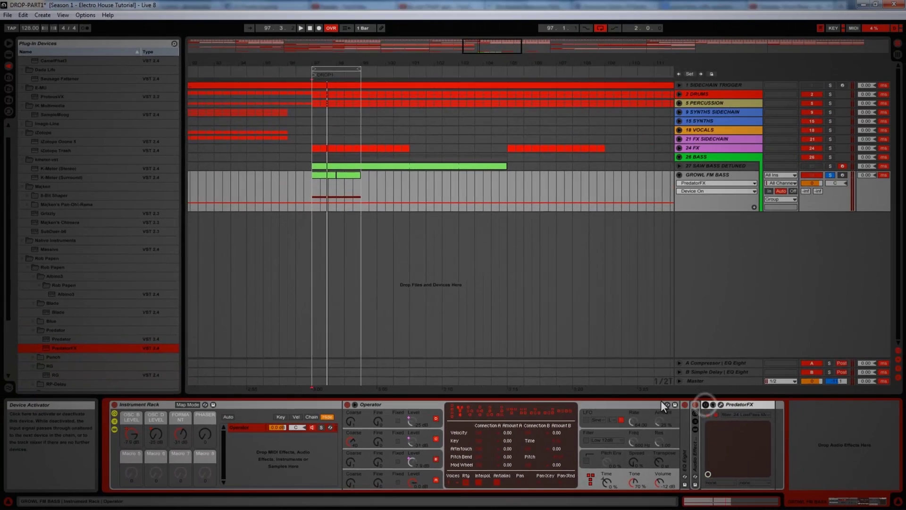
# Compare the growl bass with PredatorFX bypassed and enabled during playback.
pyautogui.press('space')
pyautogui.click(705, 405)
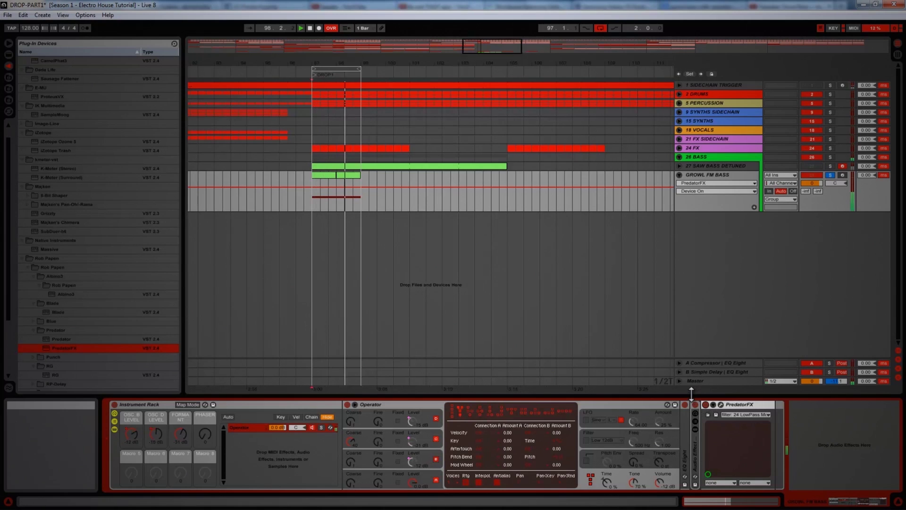
pyautogui.press('space')
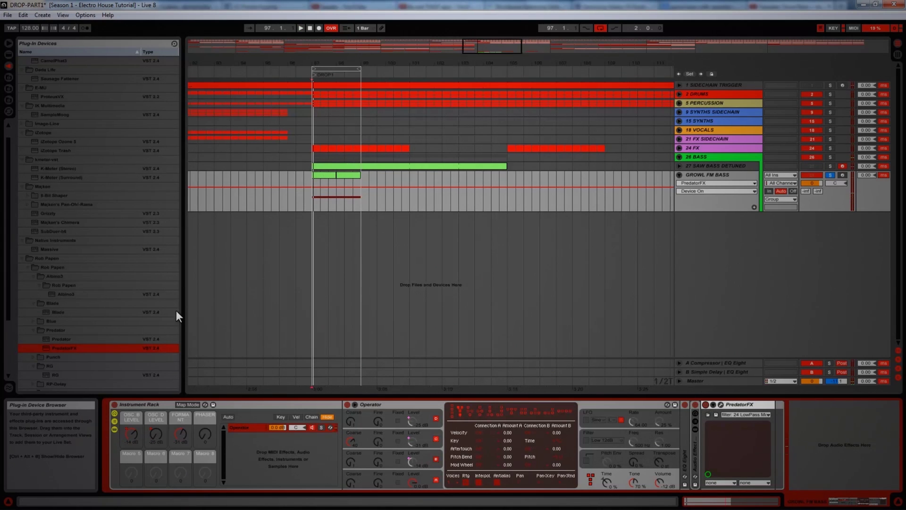
# Add an EQ Eight after PredatorFX and set its band 1 filter to a low cut.
pyautogui.click(5, 56)
pyautogui.moveTo(54, 176); pyautogui.dragTo(899, 460)
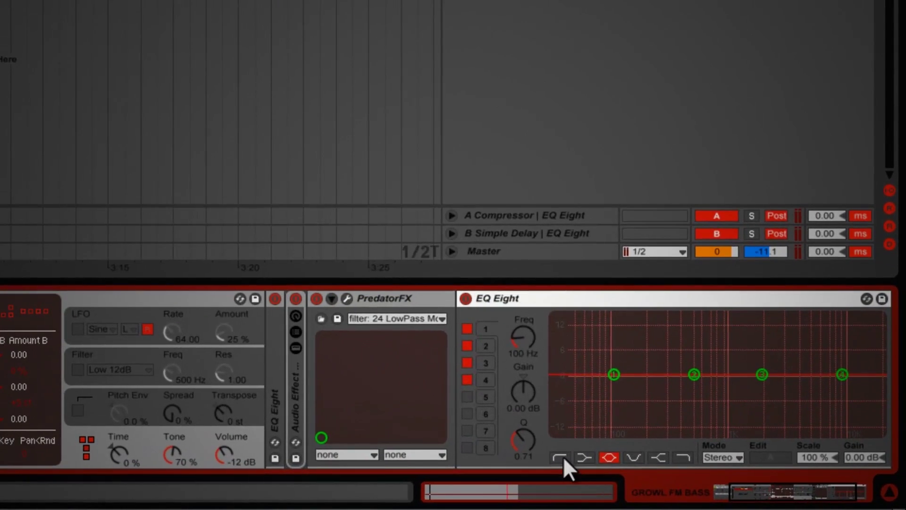
pyautogui.click(734, 484)
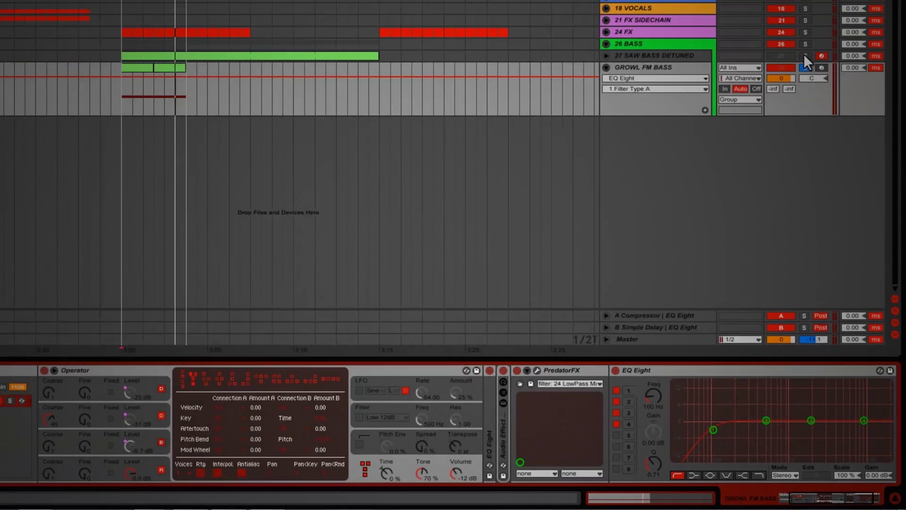
# Compare the SAW BASS DETUNED and GROWL FM BASS tracks during playback by switching their solo and activation states.
pyautogui.click(812, 164)
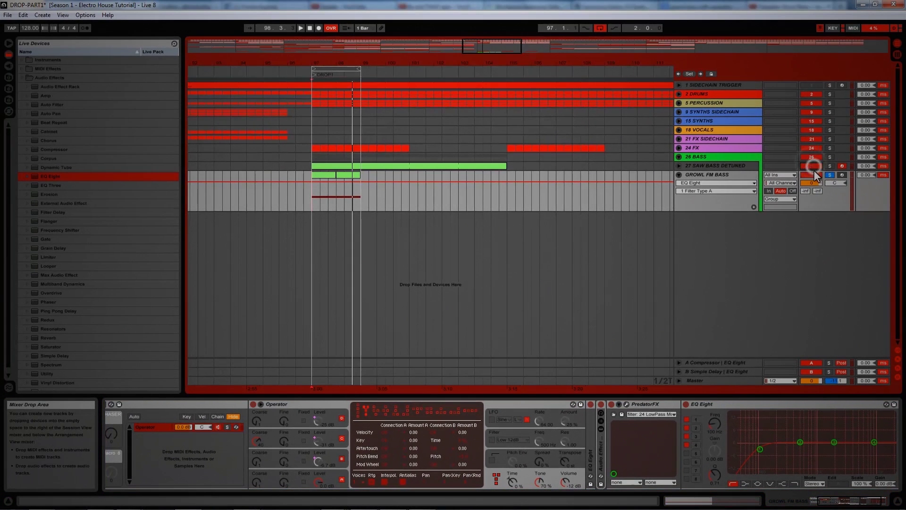
pyautogui.click(829, 166)
pyautogui.press('space')
pyautogui.click(829, 165)
pyautogui.click(829, 175)
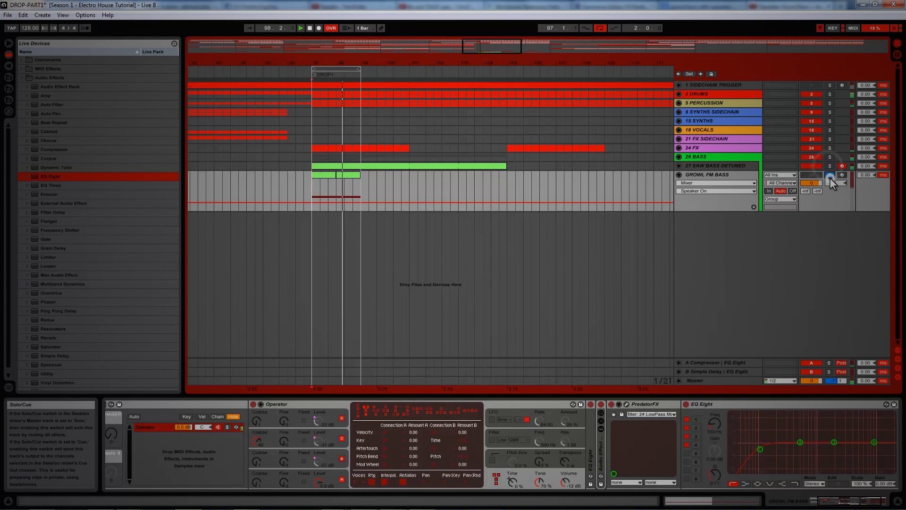
pyautogui.click(814, 174)
pyautogui.click(811, 166)
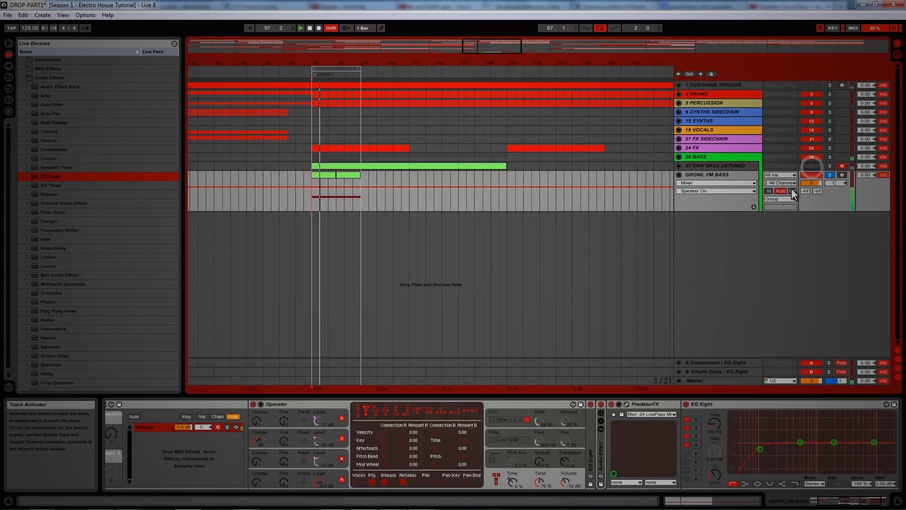
# Listen to GROWL FM BASS in the full mix by temporarily unsoloing it.
pyautogui.click(313, 199)
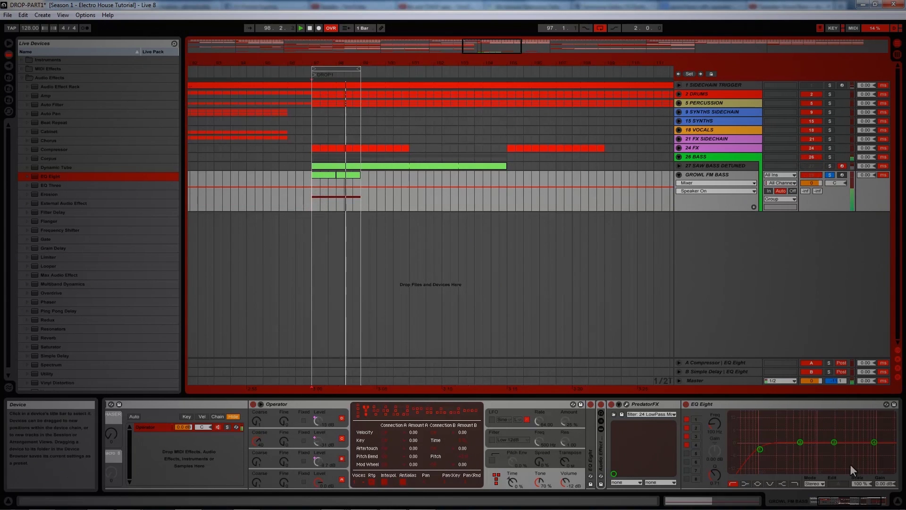
pyautogui.click(827, 175)
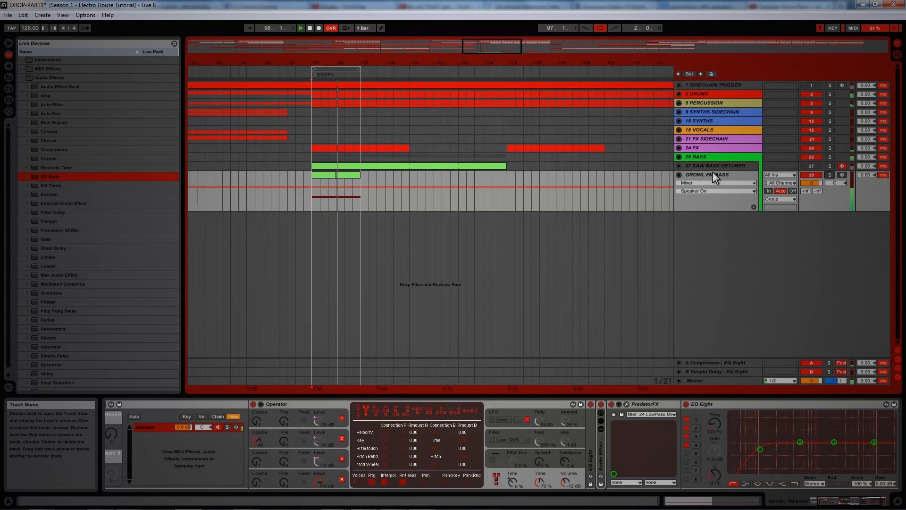
pyautogui.click(829, 175)
# Lower band 3 of the EQ Eight slightly around 1.33 kHz.
pyautogui.click(834, 499)
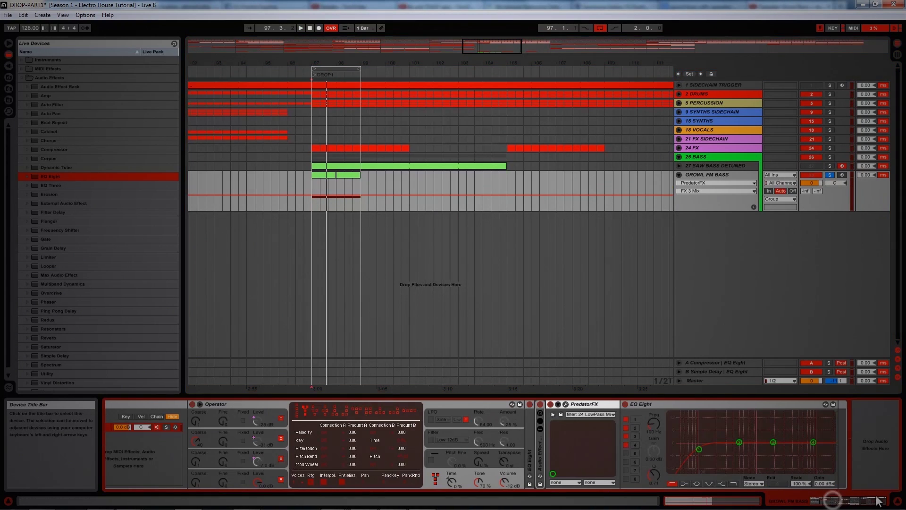
pyautogui.moveTo(767, 436)
pyautogui.mouseDown()
pyautogui.moveTo(766, 447)
pyautogui.moveTo(749, 447)
pyautogui.moveTo(763, 446)
pyautogui.mouseUp()
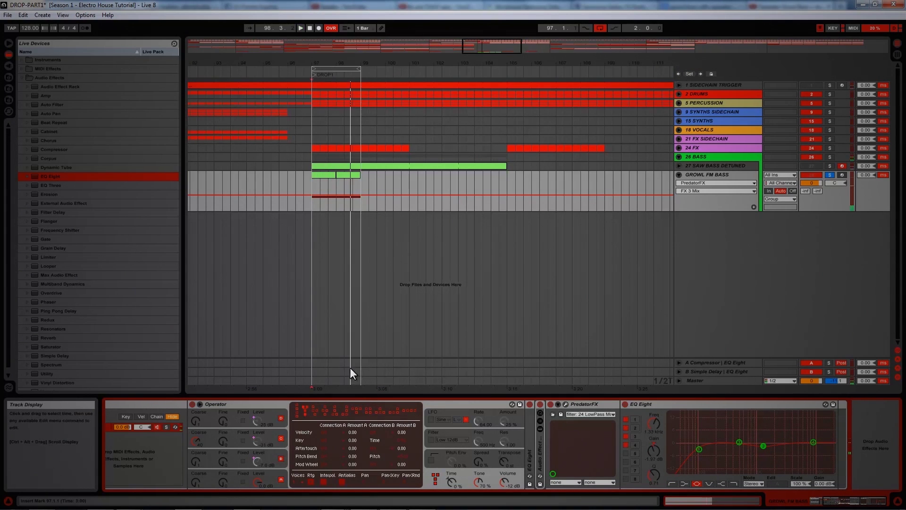
# Add CamelPhat3 after the EQ Eight and clear its preset.
pyautogui.click(11, 67)
pyautogui.moveTo(55, 59); pyautogui.dragTo(852, 462)
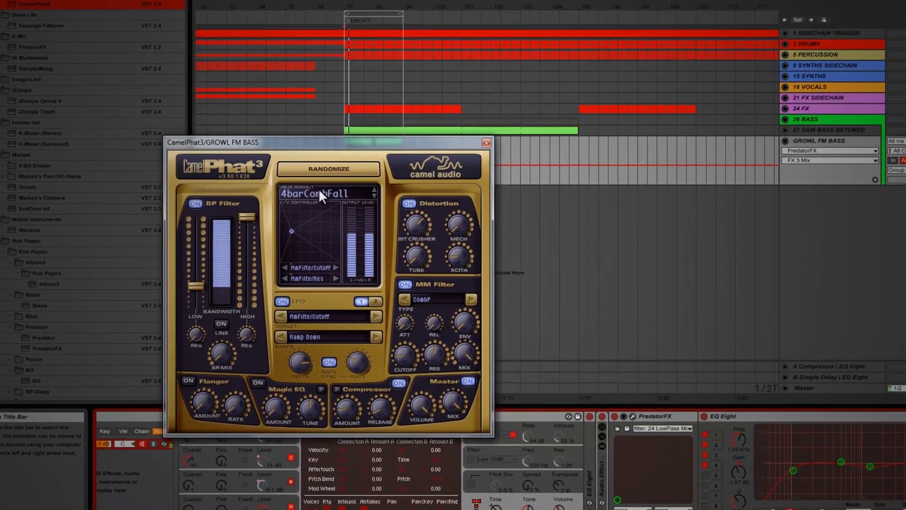
pyautogui.click(290, 218)
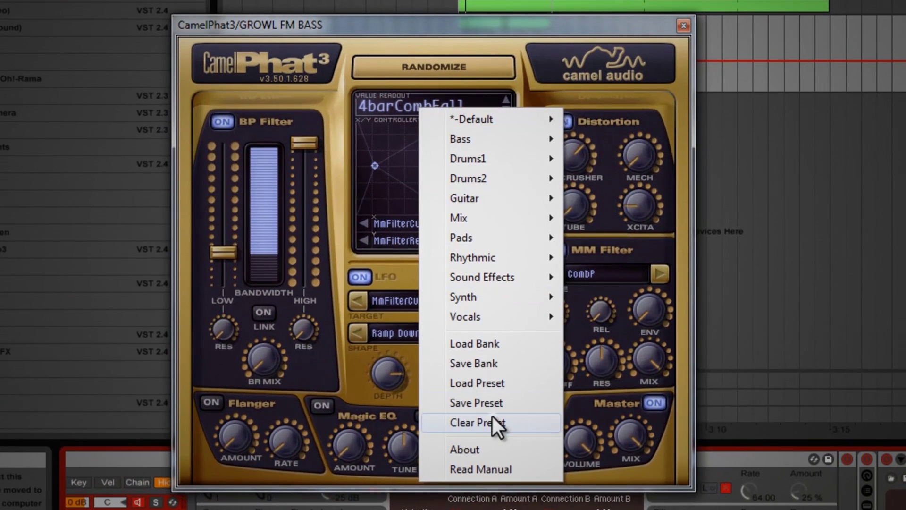
pyautogui.click(479, 420)
# Enable CamelPhat3's distortion, raise Tube to about 70 % and Mech slightly, and lower the master volume to -11 dB.
pyautogui.click(561, 121)
pyautogui.moveTo(583, 443); pyautogui.dragTo(582, 465)
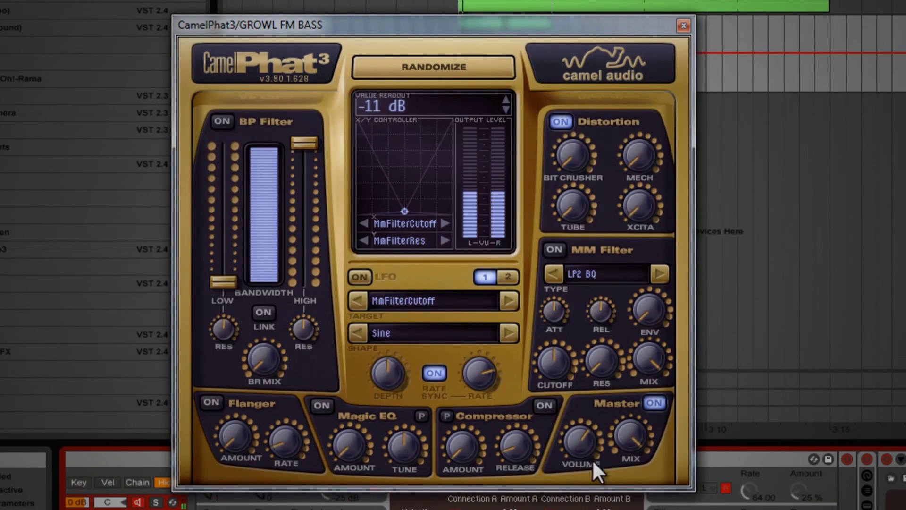
pyautogui.moveTo(575, 197); pyautogui.dragTo(583, 141)
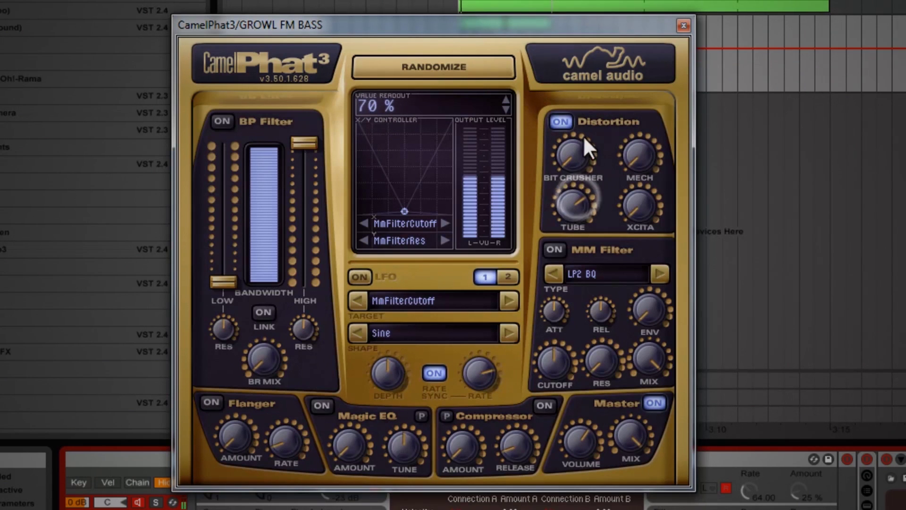
pyautogui.moveTo(583, 202); pyautogui.dragTo(568, 220)
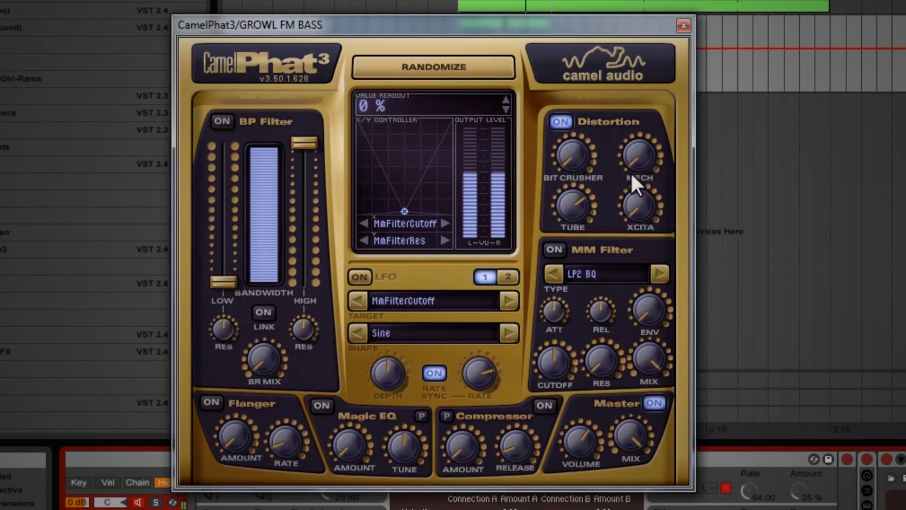
pyautogui.moveTo(642, 147); pyautogui.dragTo(639, 144)
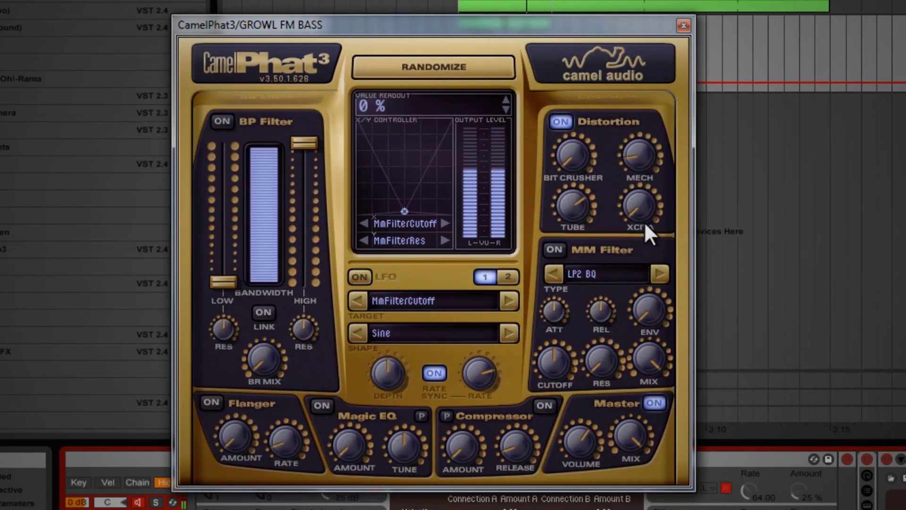
# Enable CamelPhat3's compressor, adjust its amount and release, and set the master volume to -16 dB.
pyautogui.click(543, 405)
pyautogui.moveTo(467, 454)
pyautogui.mouseDown()
pyautogui.moveTo(464, 417)
pyautogui.moveTo(463, 445)
pyautogui.mouseUp()
pyautogui.moveTo(593, 438)
pyautogui.mouseDown()
pyautogui.moveTo(587, 477)
pyautogui.moveTo(579, 420)
pyautogui.moveTo(580, 434)
pyautogui.mouseUp()
pyautogui.click(582, 441)
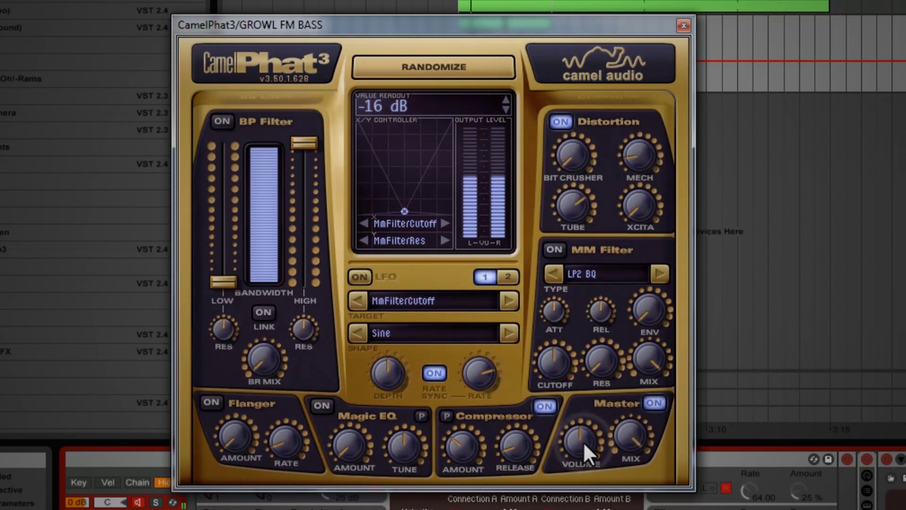
pyautogui.moveTo(525, 450); pyautogui.dragTo(523, 459)
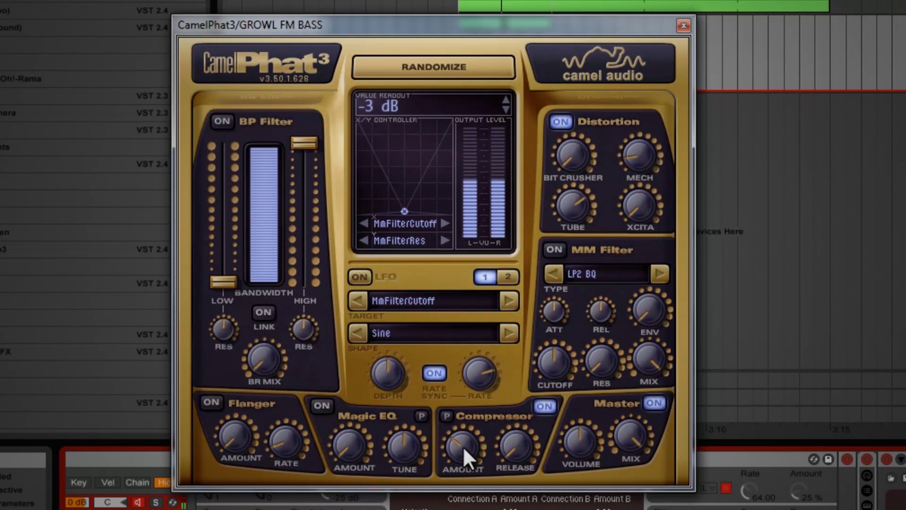
pyautogui.moveTo(458, 451)
pyautogui.mouseDown()
pyautogui.moveTo(457, 421)
pyautogui.moveTo(460, 458)
pyautogui.mouseUp()
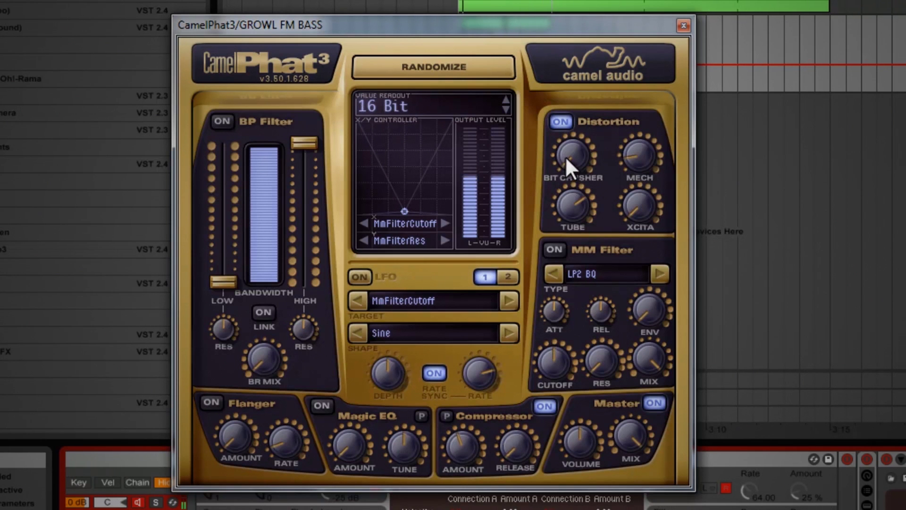
# Return to the arrangement with GROWL FM BASS unsoloed and save the Live set.
pyautogui.click(682, 25)
pyautogui.click(449, 57)
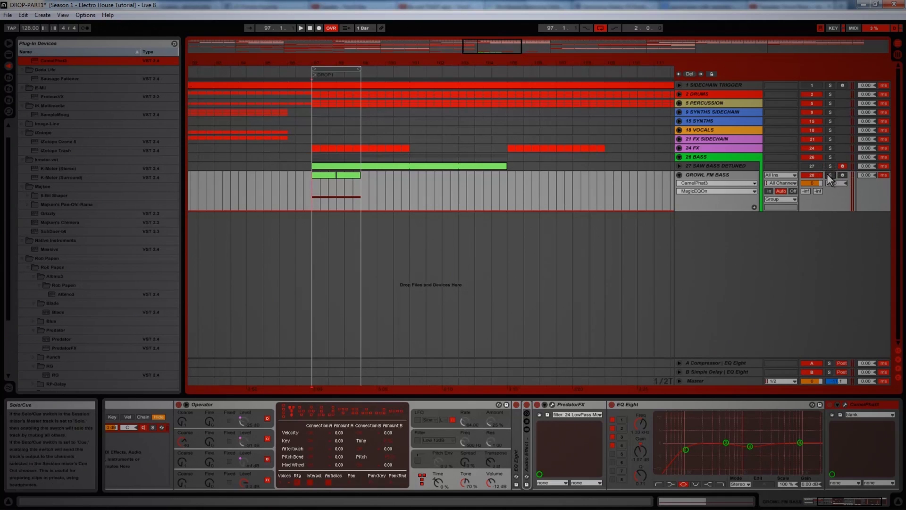
pyautogui.hotkey('ctrl', 's')
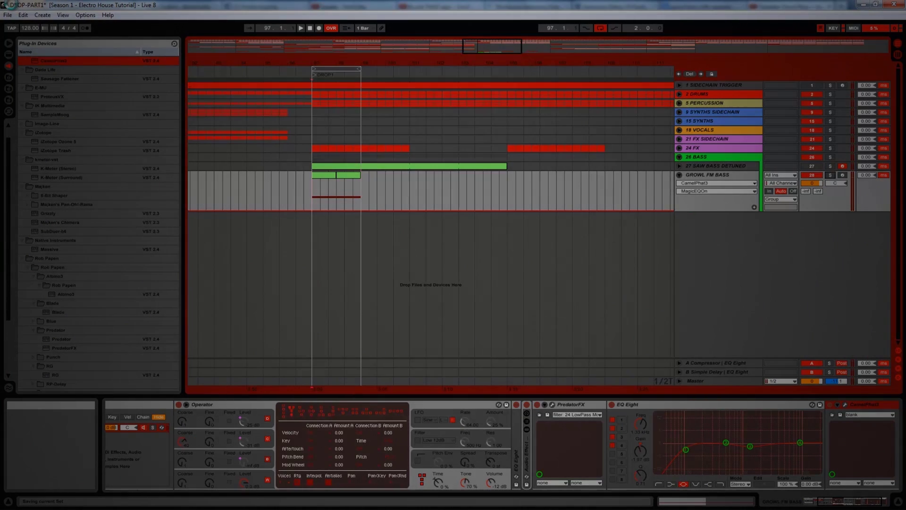